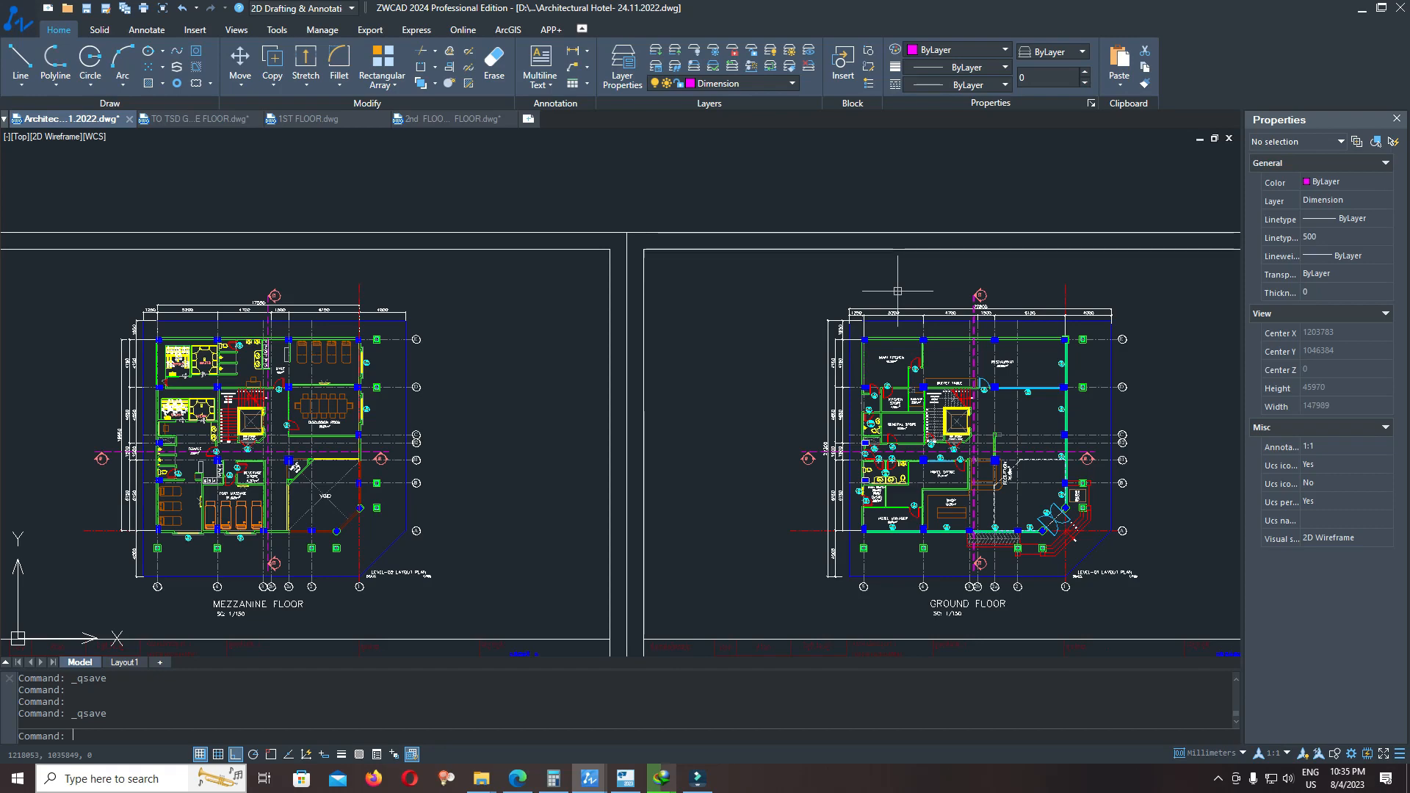
- Look over the architectural plans of the ground, mezzanine, 1st and 2nd to 16th floors
middle_drag(1044, 539, 879, 531)
middle_drag(734, 534, 1179, 539)
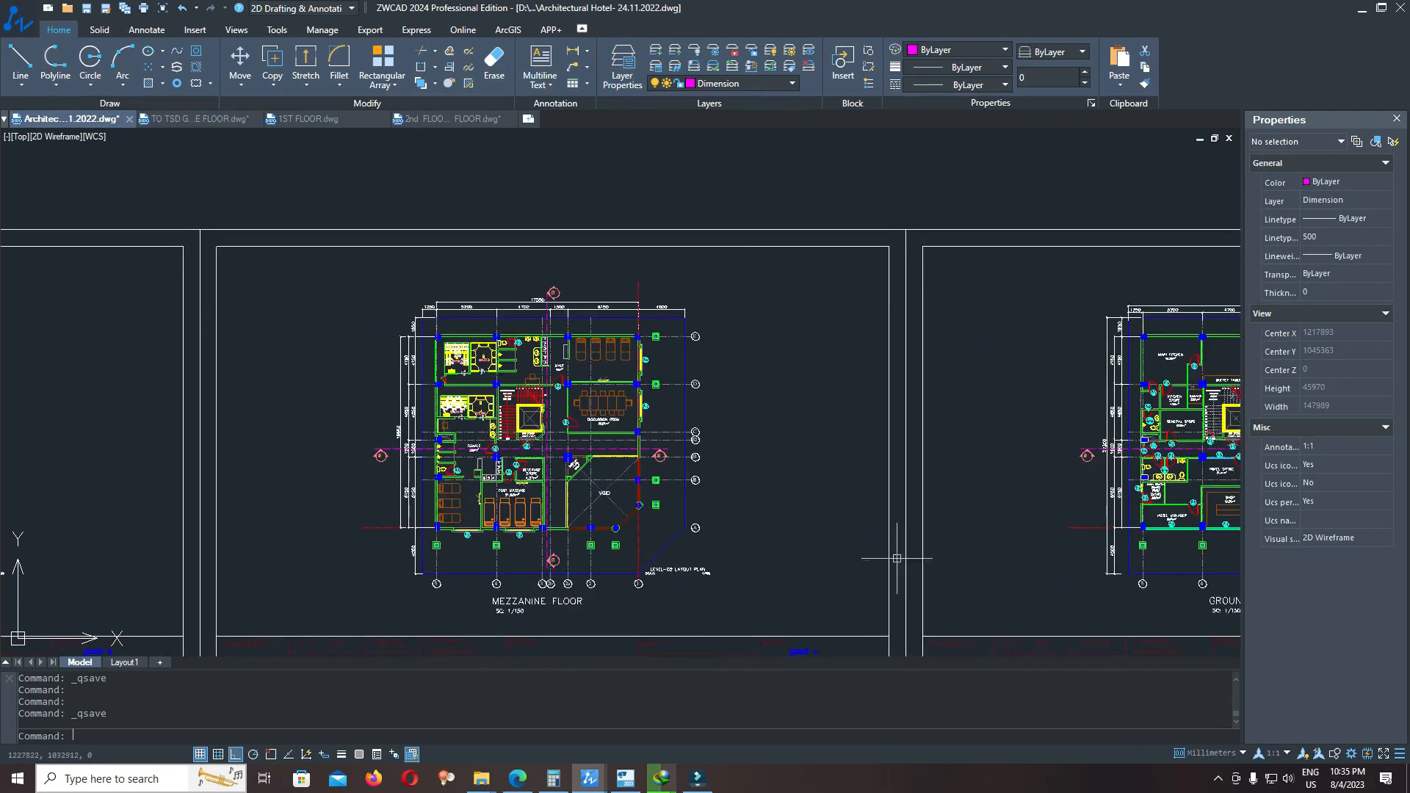
middle_drag(496, 529, 1054, 508)
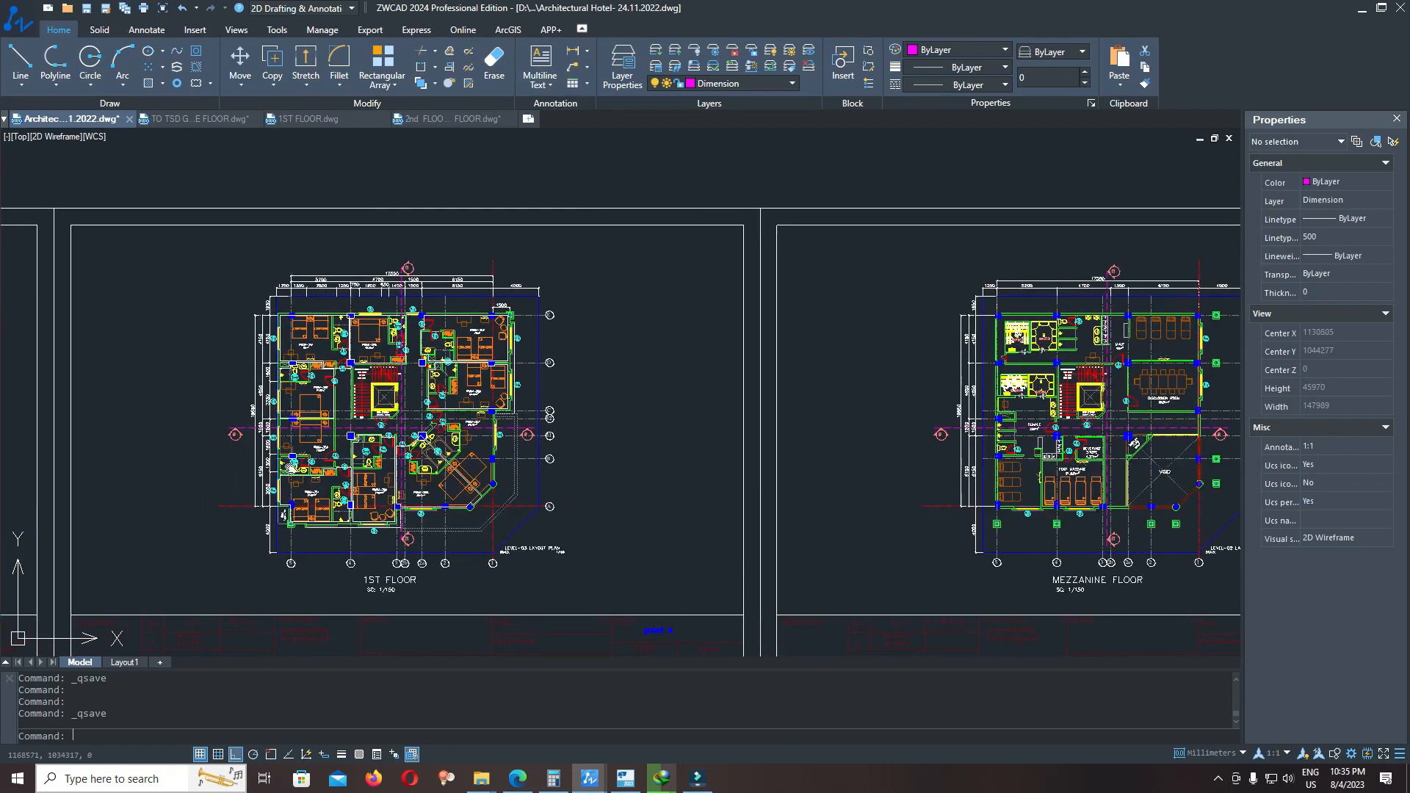
middle_drag(292, 468, 977, 513)
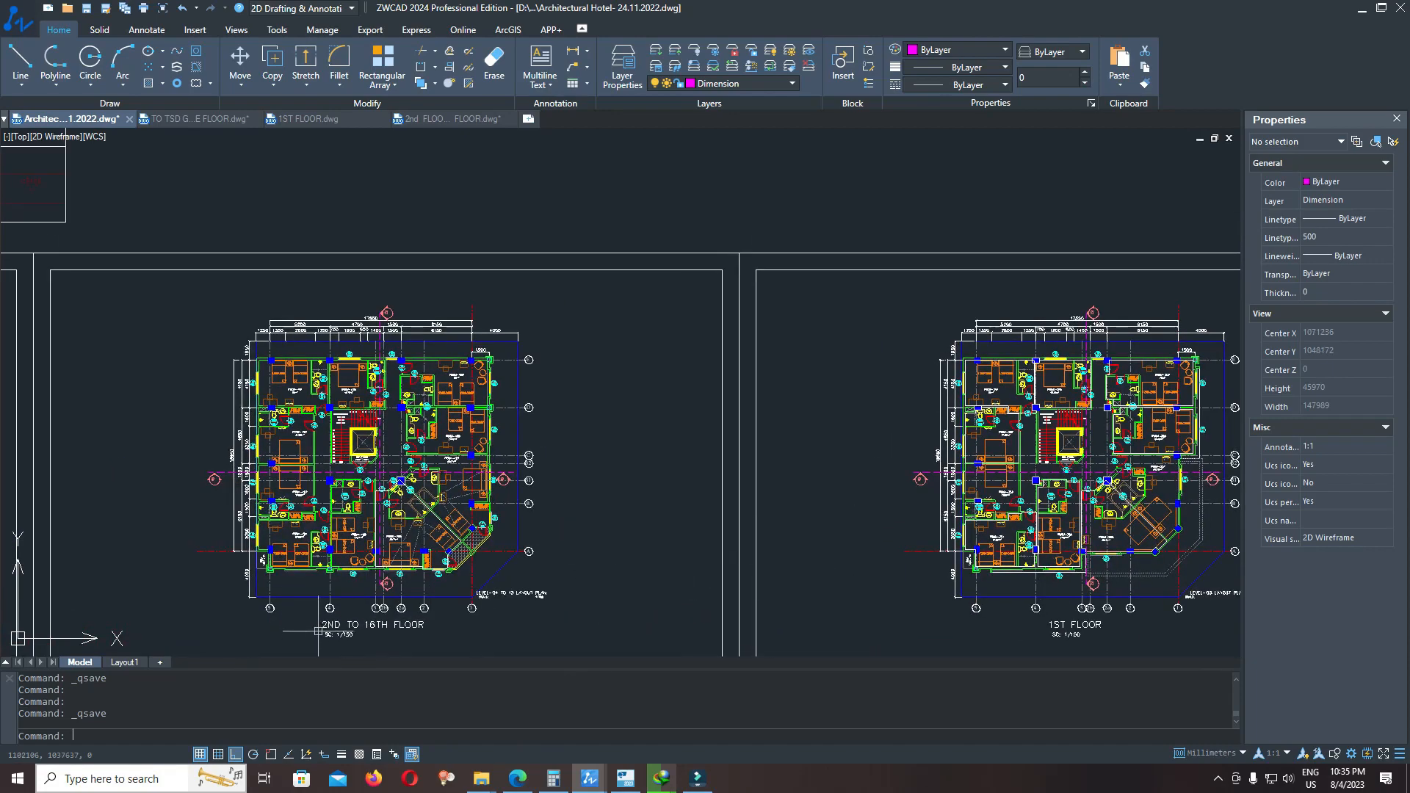
middle_drag(990, 473, 434, 486)
middle_drag(1233, 639, 435, 526)
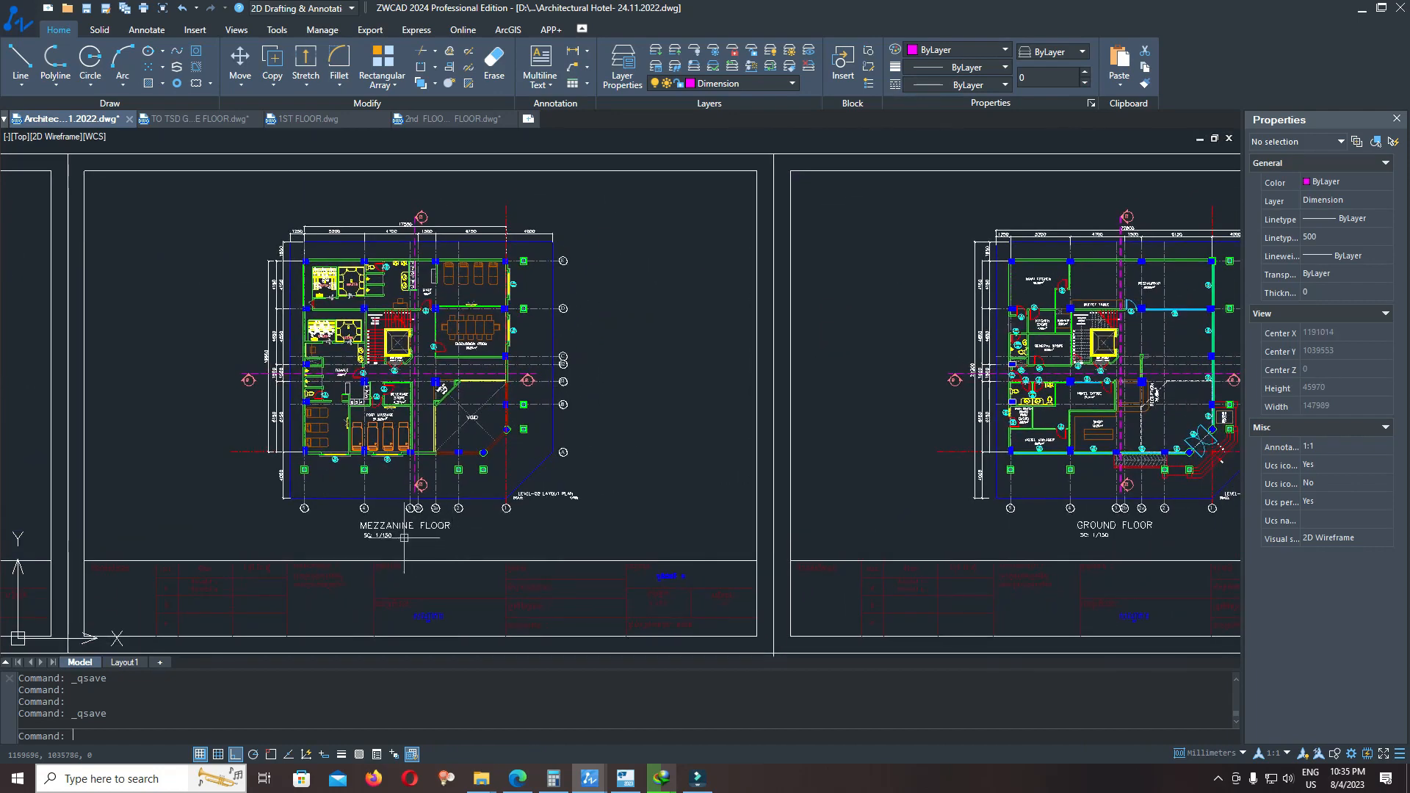
middle_drag(1028, 514, 955, 551)
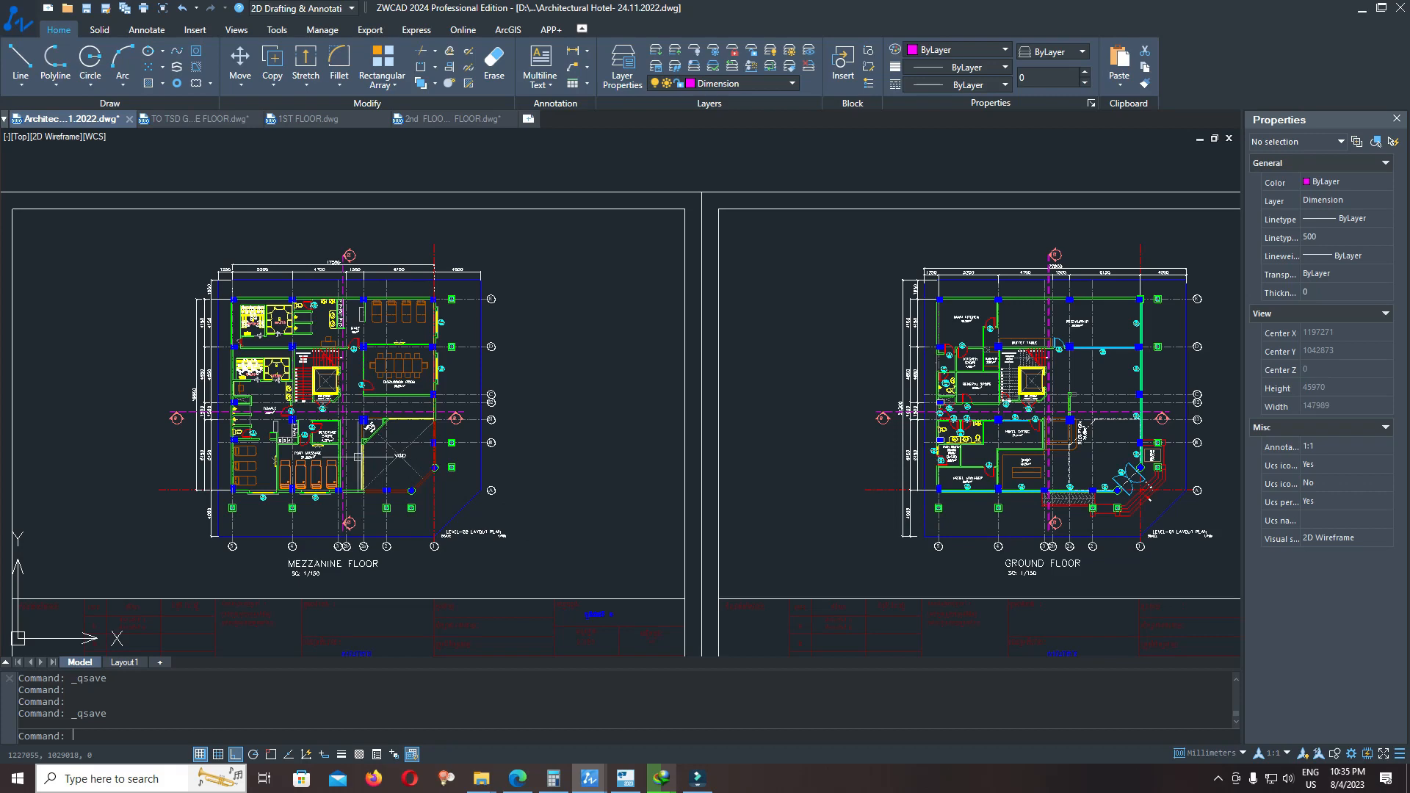
- Examine the void area on the mezzanine plan and compare it with the ground and 2nd to 16th floor plans
scroll(357, 457, up, 6)
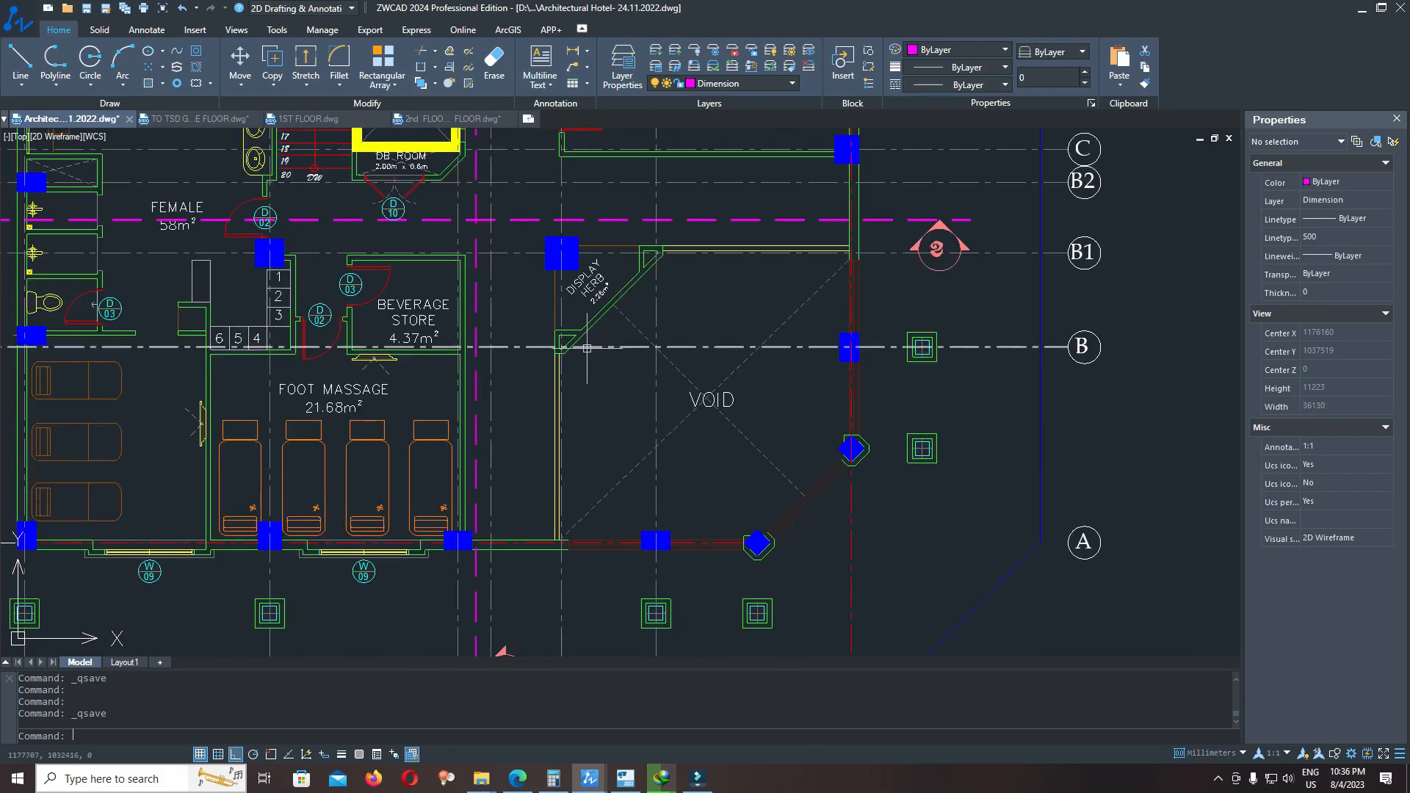
middle_drag(692, 399, 740, 373)
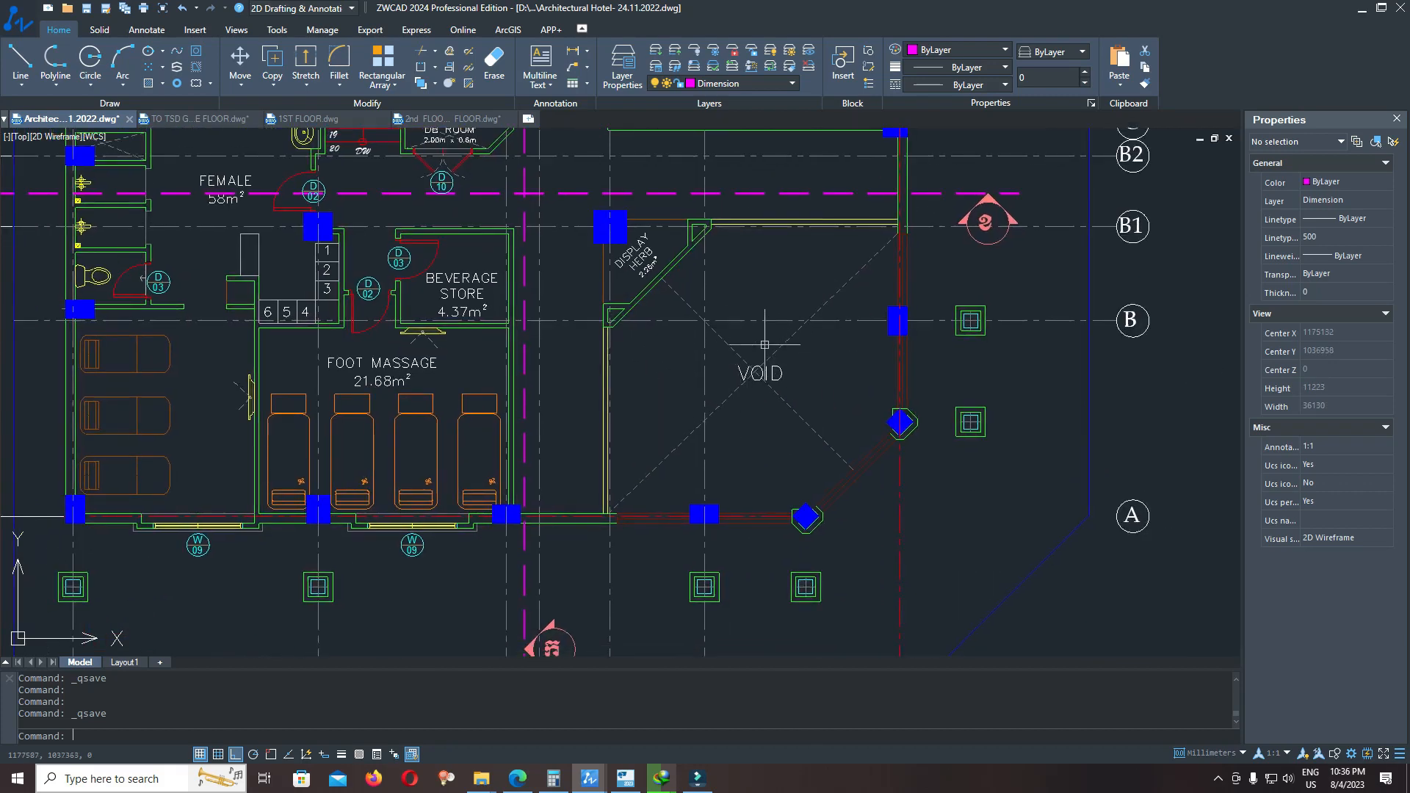
scroll(767, 353, down, 7)
scroll(998, 331, up, 3)
middle_drag(1080, 410, 1053, 469)
scroll(1044, 469, down, 2)
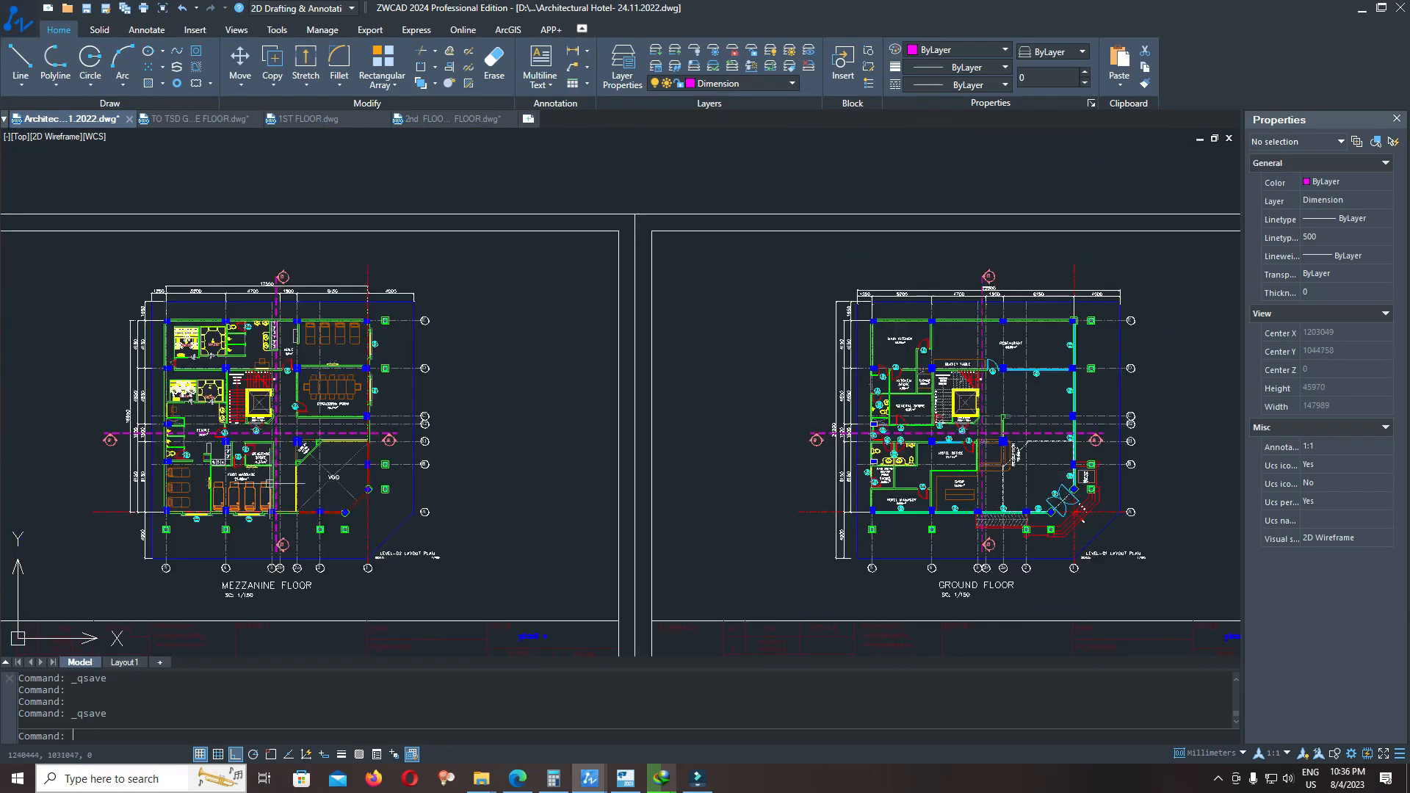
scroll(269, 485, up, 4)
scroll(439, 543, down, 3)
scroll(359, 542, up, 1)
scroll(629, 504, down, 6)
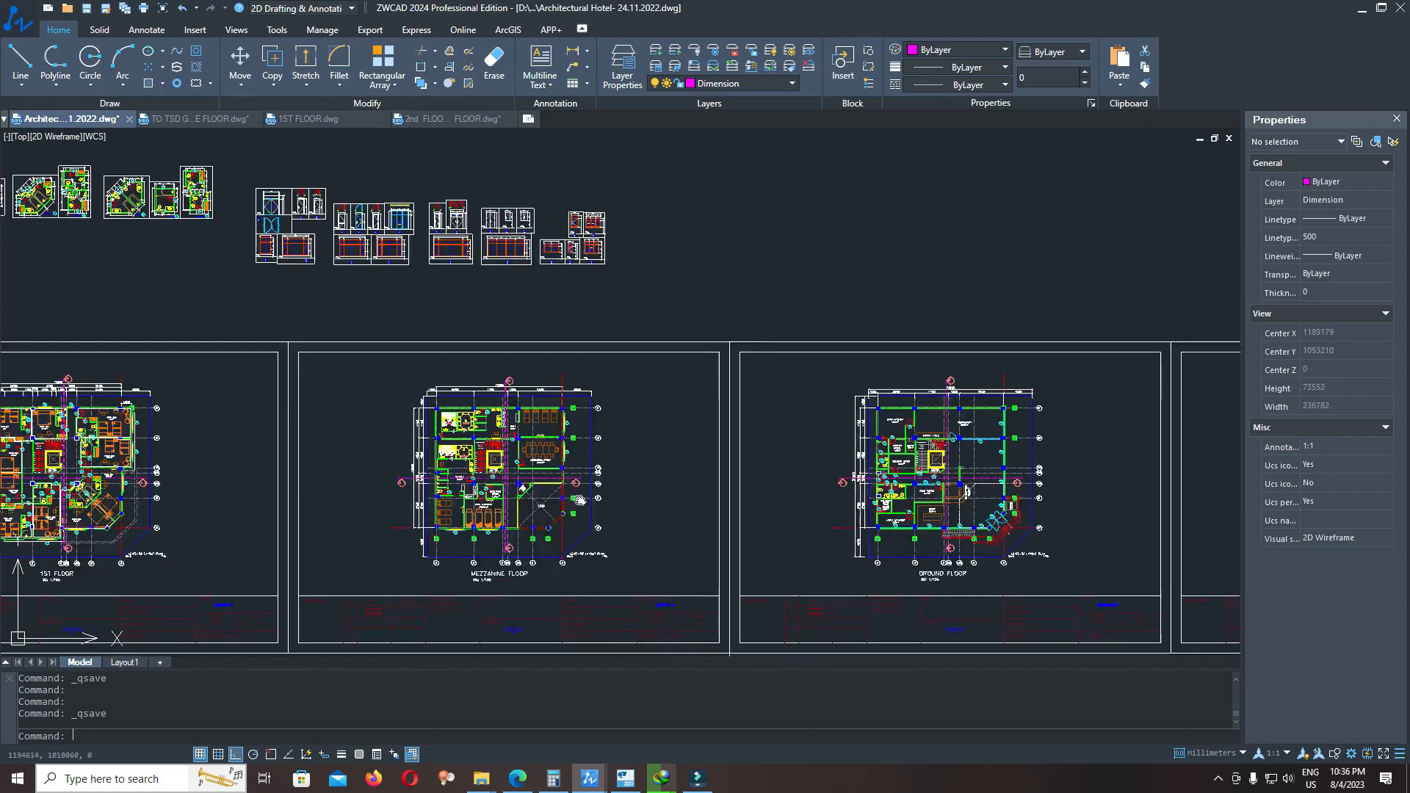
middle_drag(580, 501, 734, 476)
scroll(409, 526, up, 3)
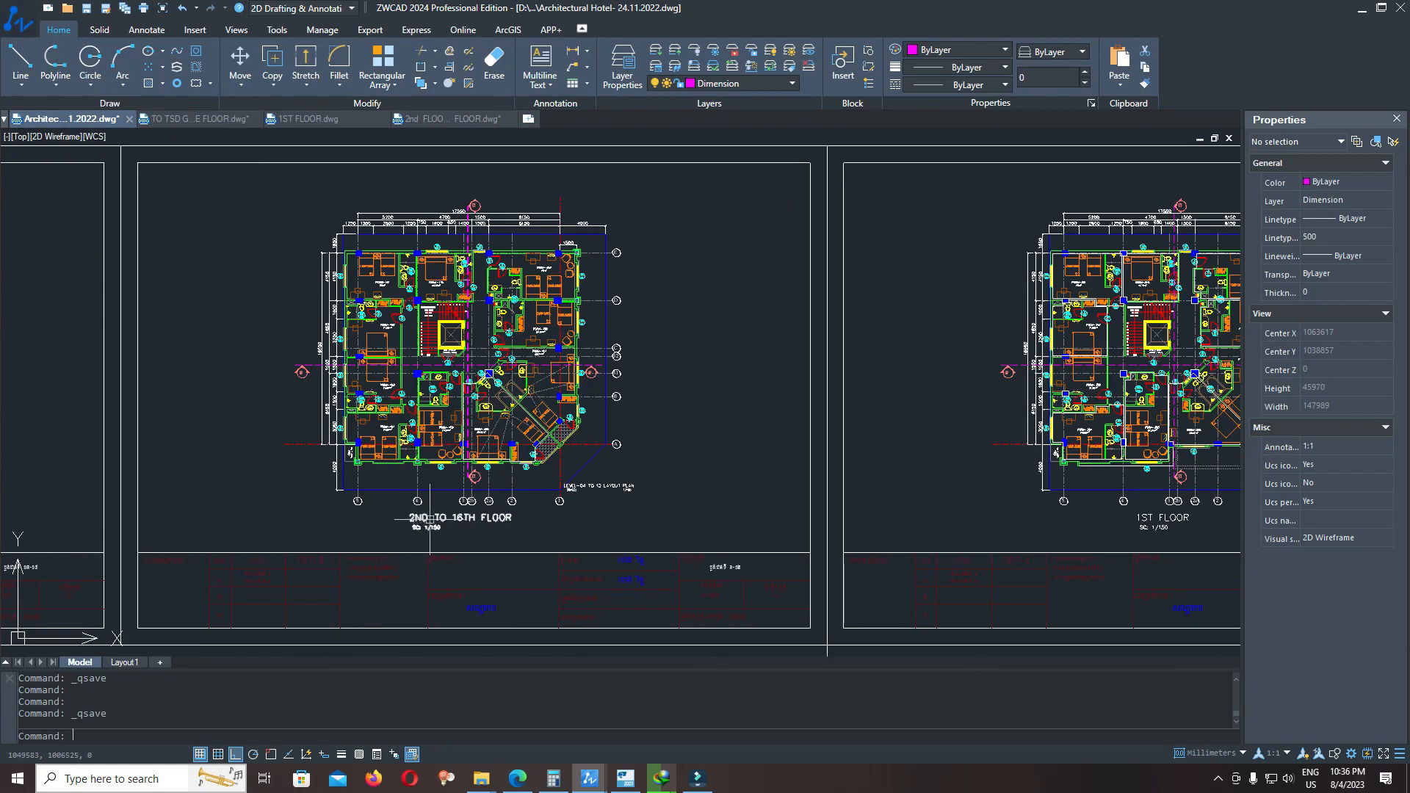
middle_drag(478, 514, 374, 587)
- Review the beam and slab plans in the mezzanine floor and 2nd to 16th floor drawings
click(198, 118)
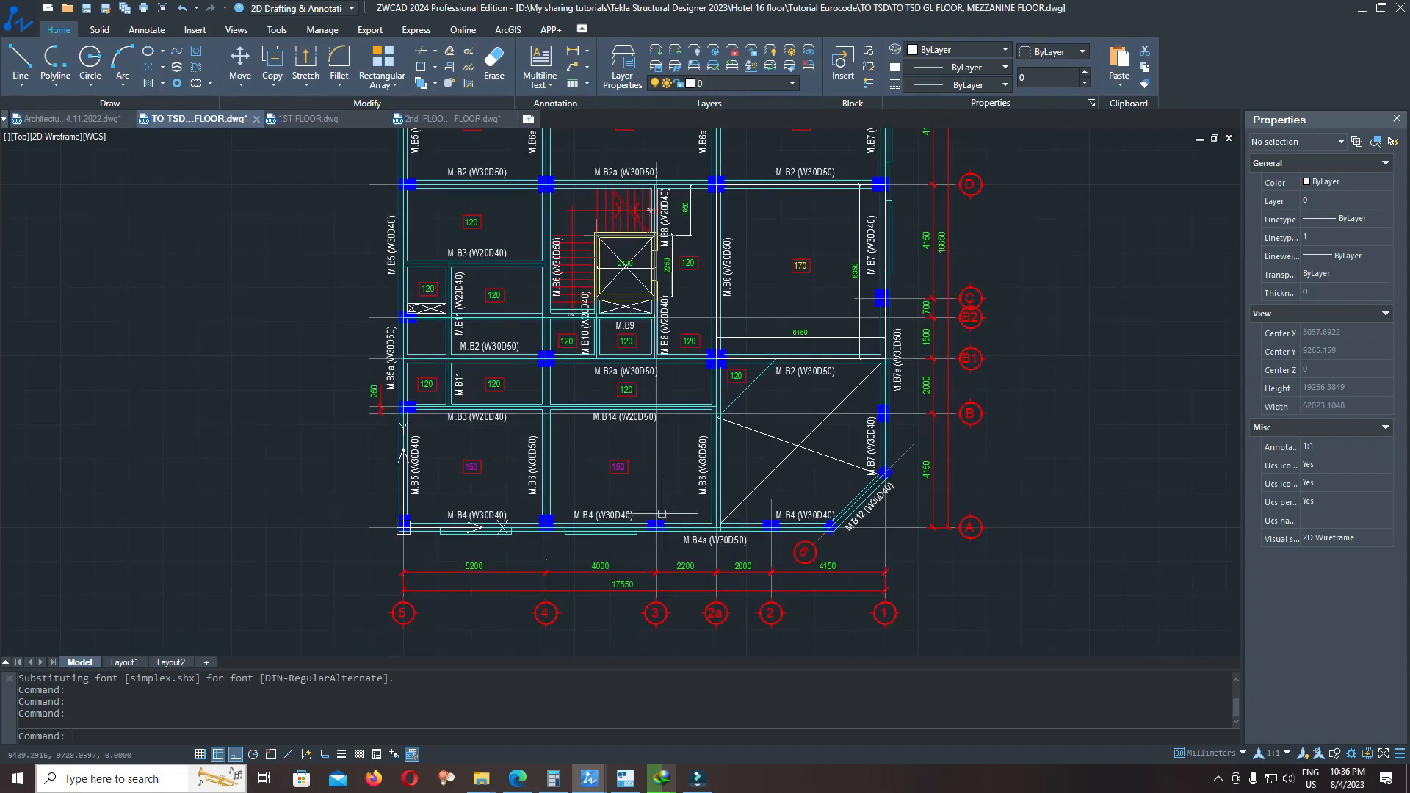
key(ctrl+Tab)
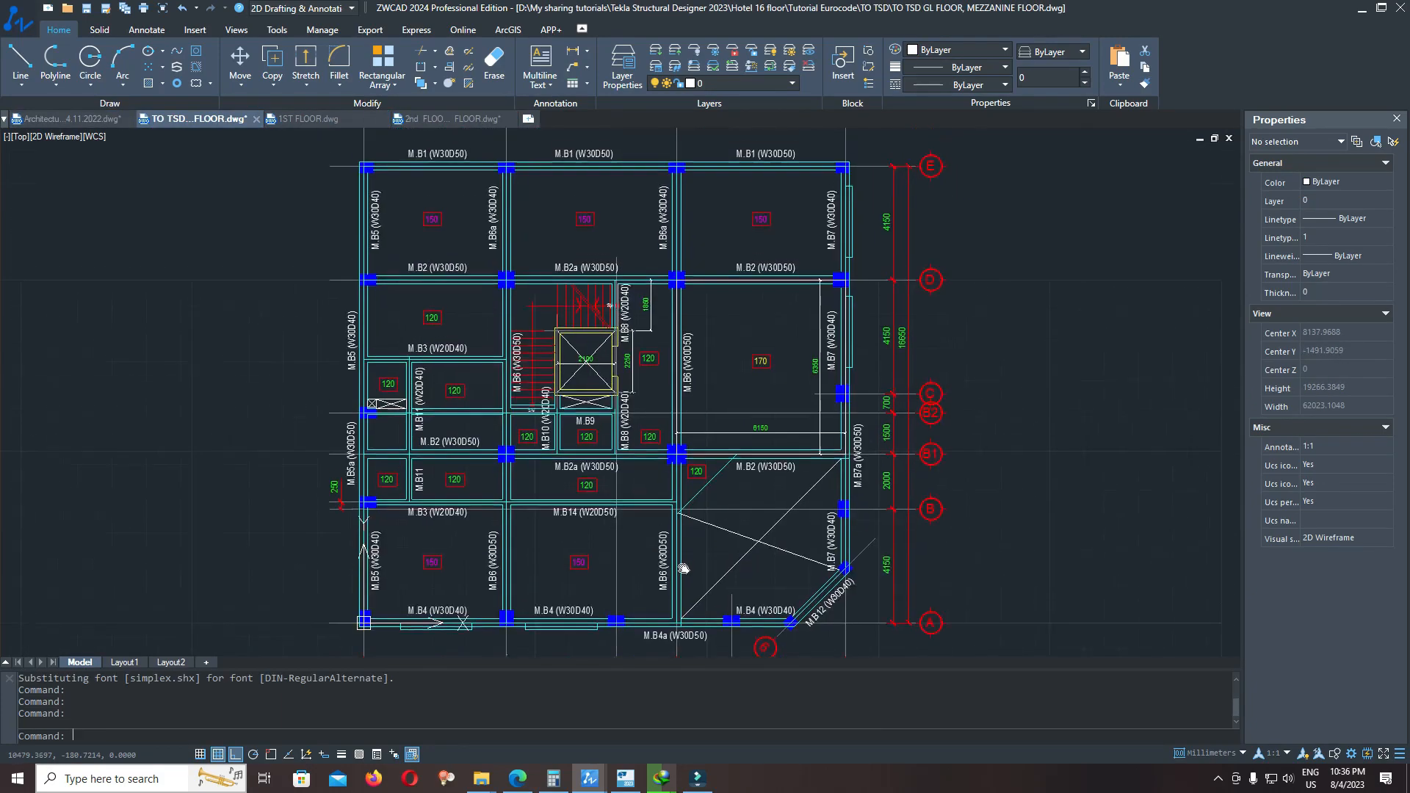
key(ctrl+Tab)
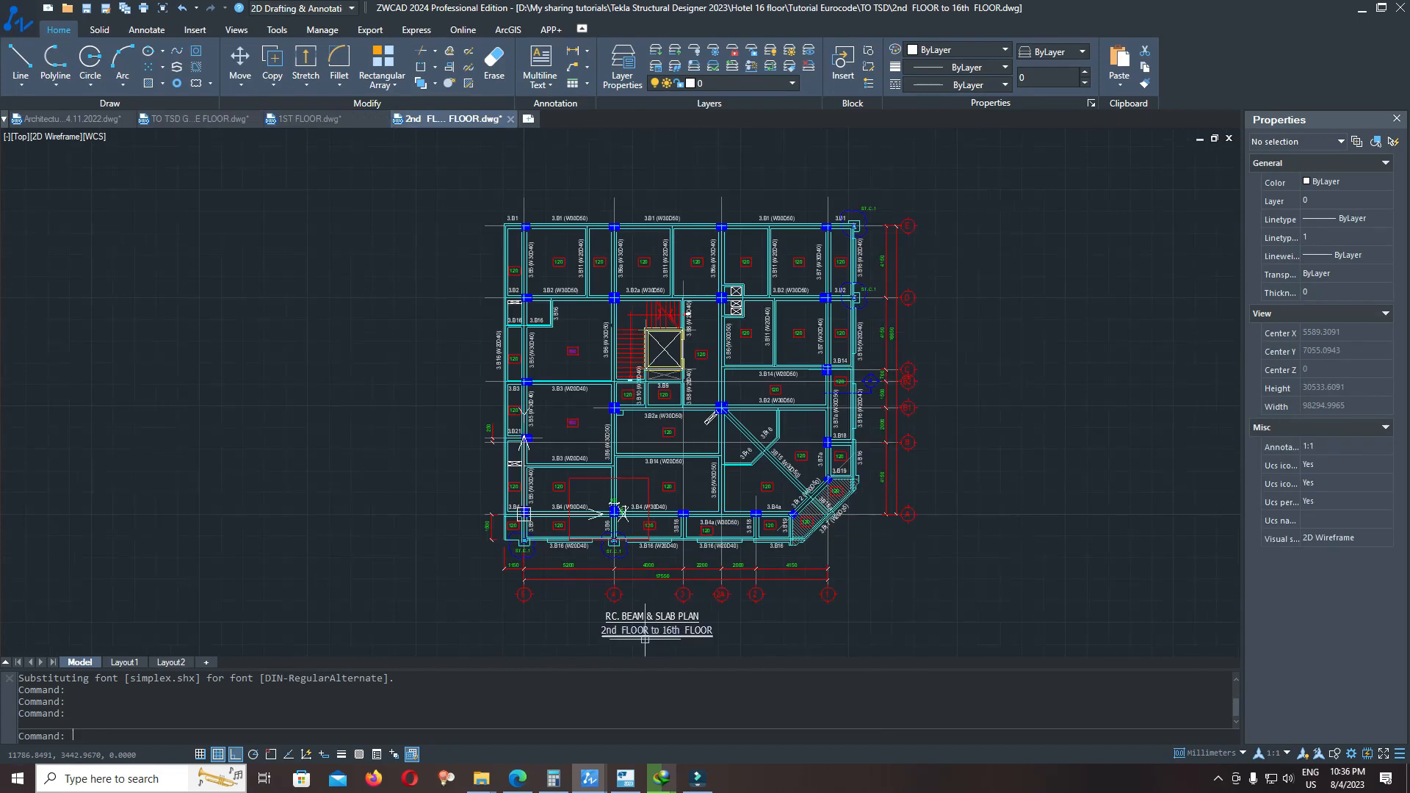
- Try to save the TO TSD GL FLOOR, MEZZANINE FLOOR drawing in AutoCAD 2007 DXF format
click(198, 118)
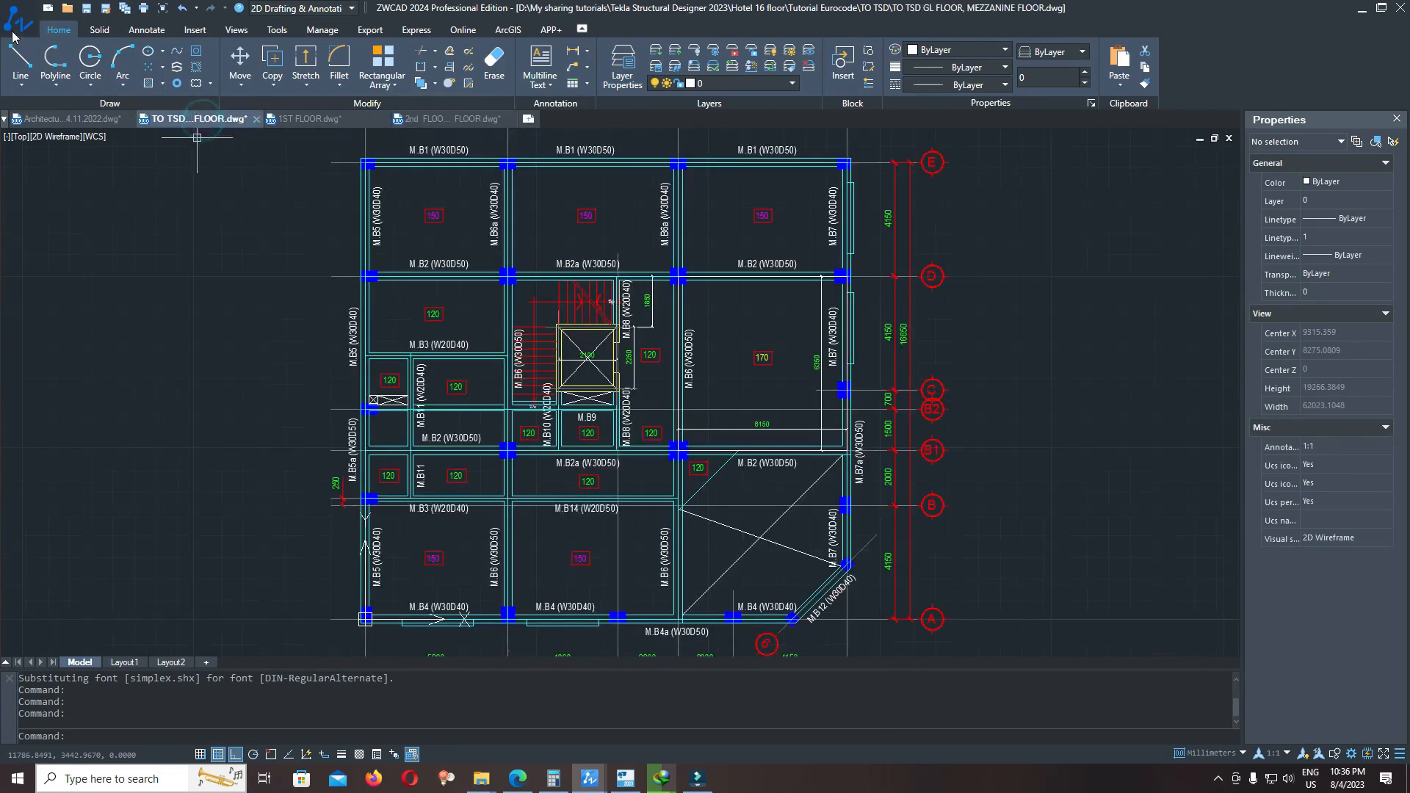
click(18, 19)
click(52, 185)
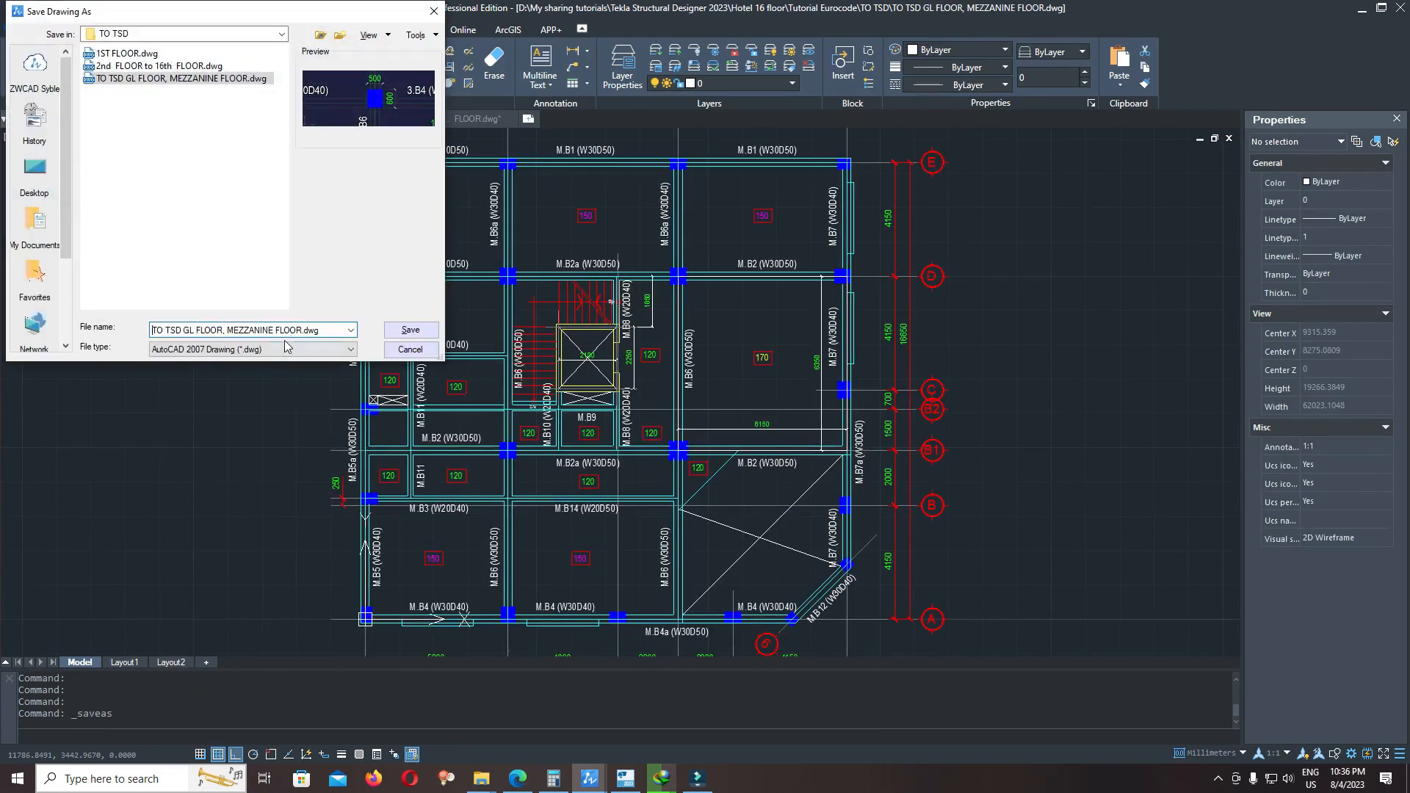
click(266, 350)
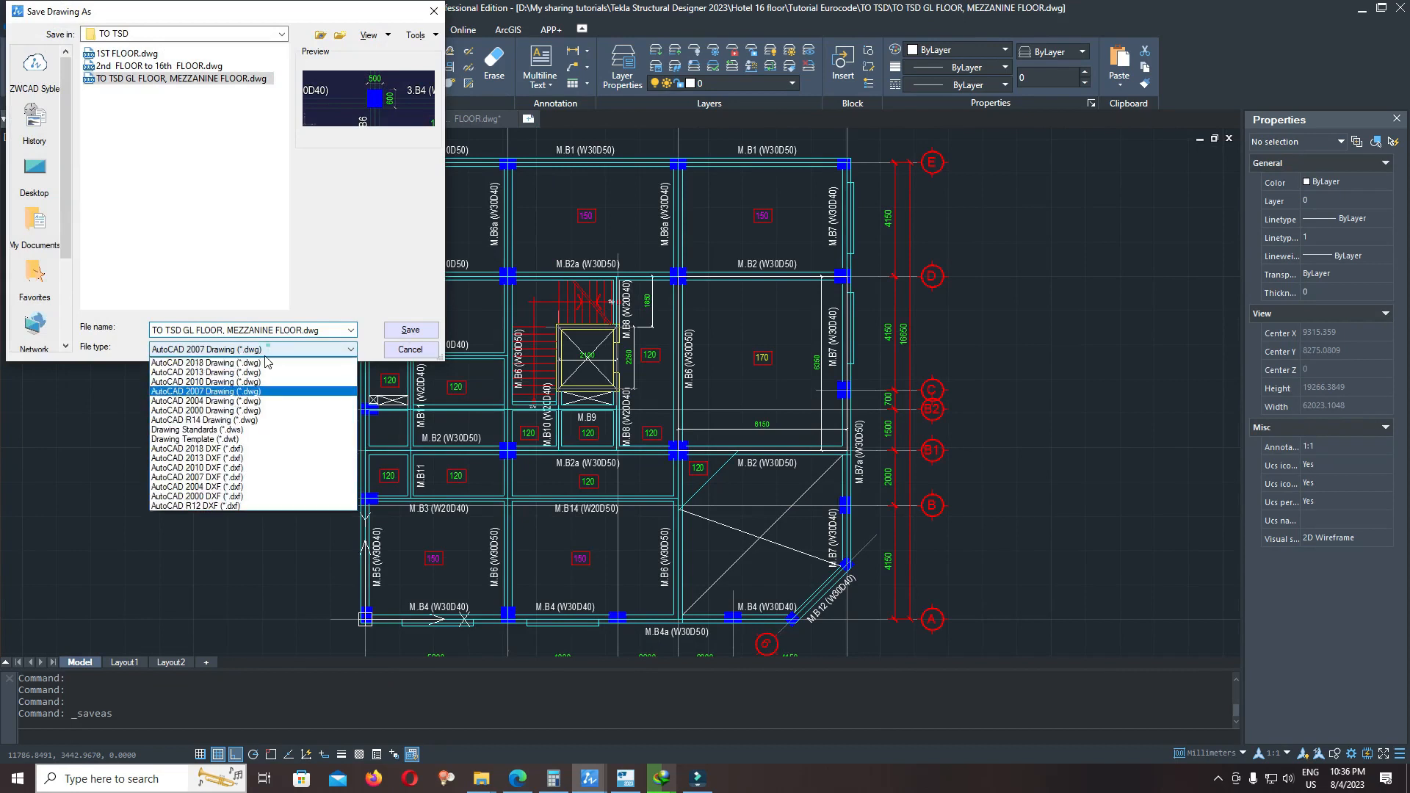
click(262, 478)
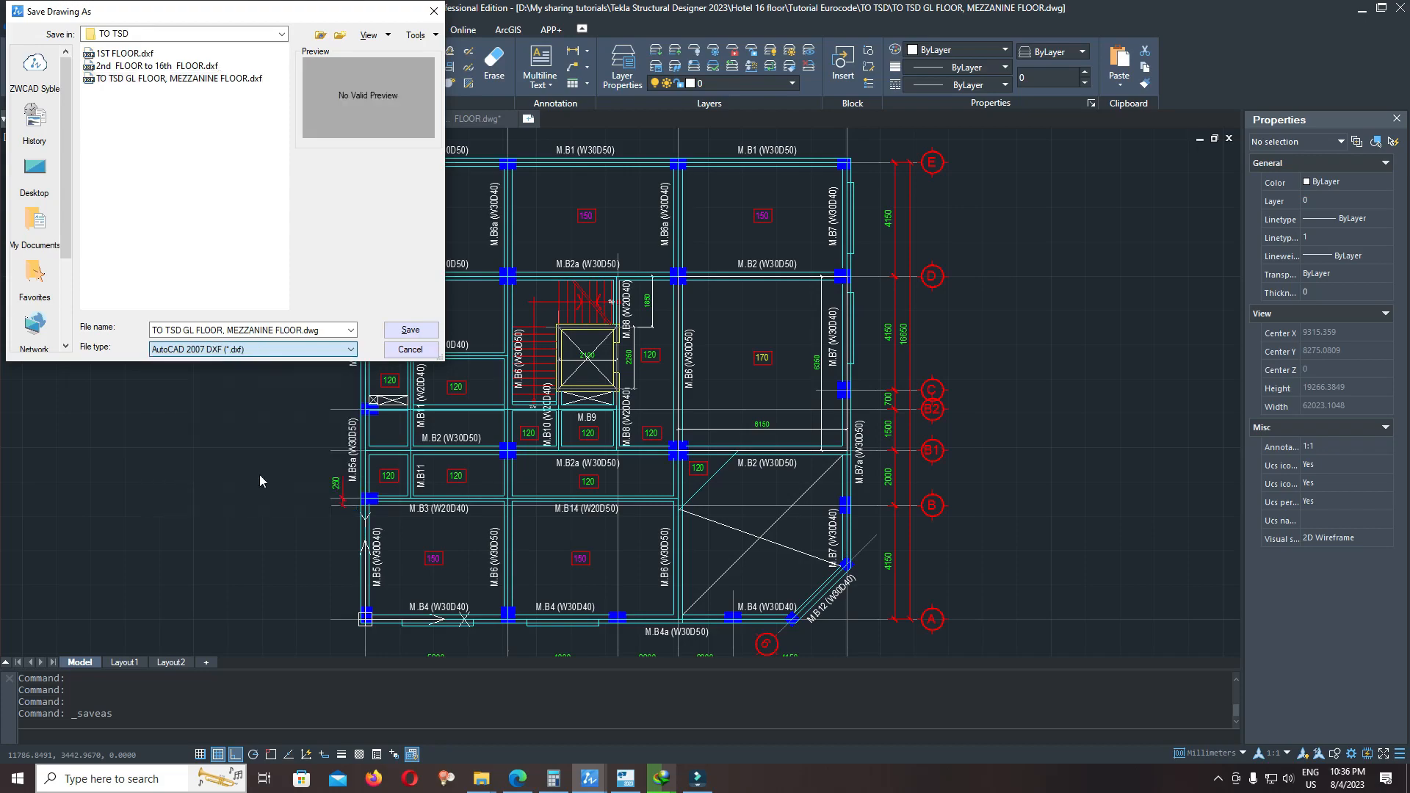
click(412, 351)
- Switch to the TO TSD folder in File Explorer and copy its full path
mouse_move(481, 778)
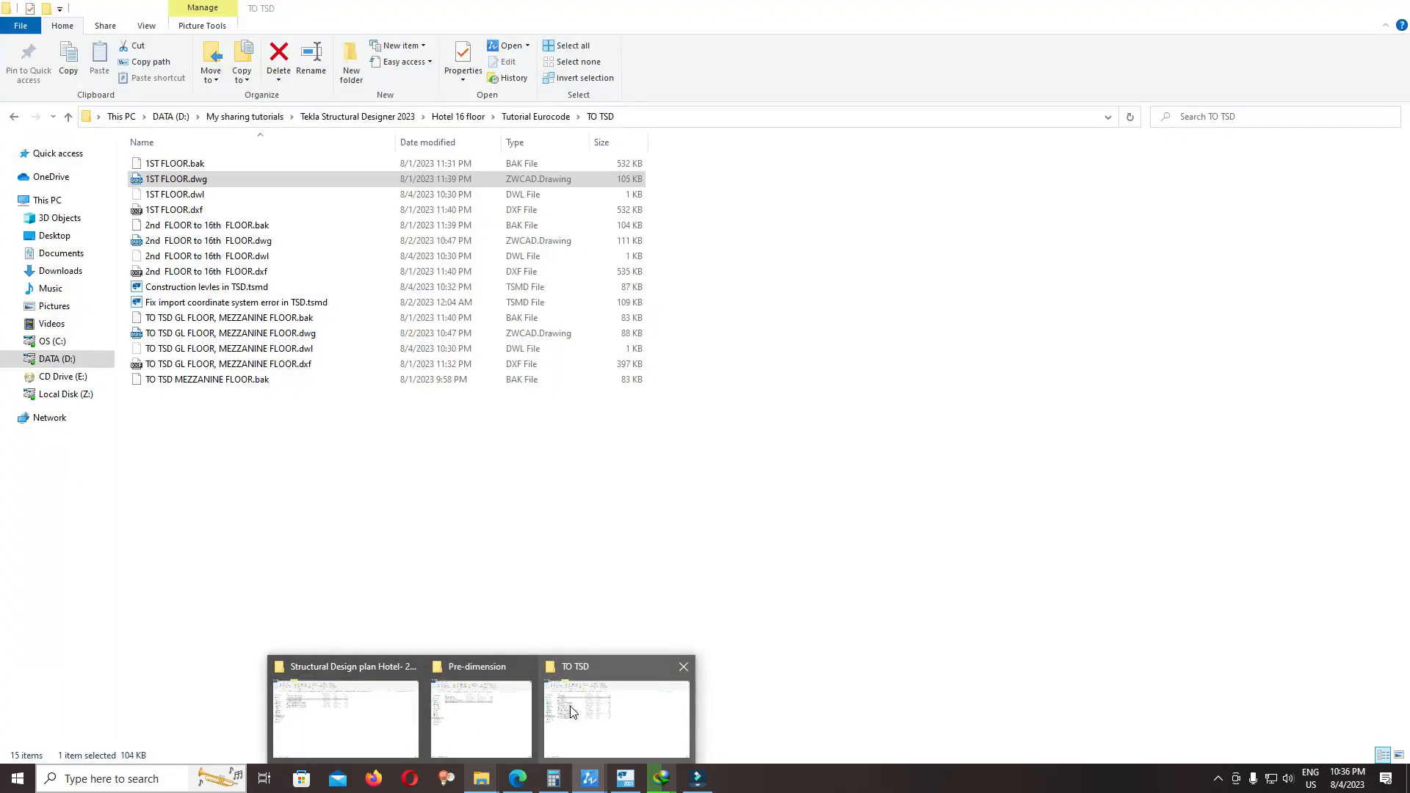
click(573, 713)
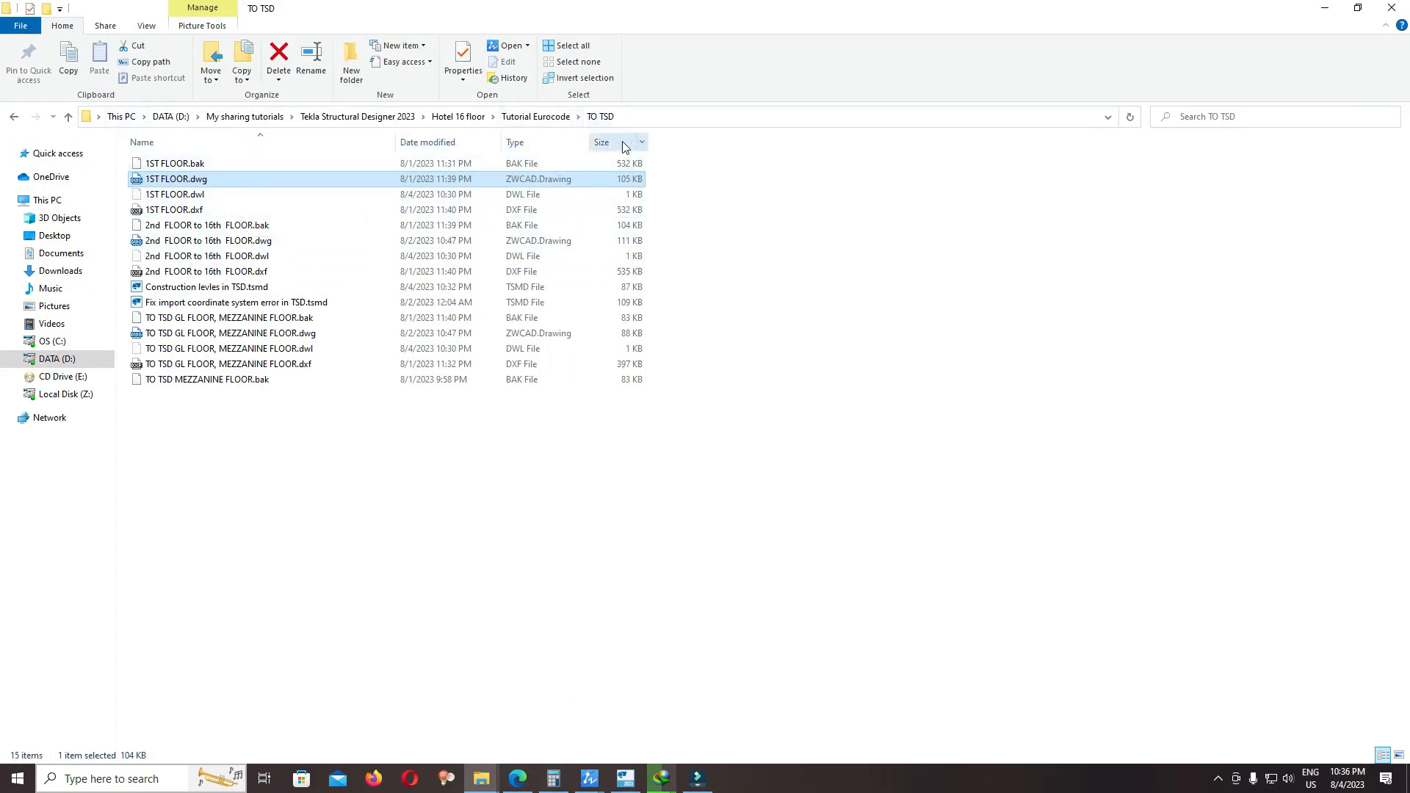
click(667, 118)
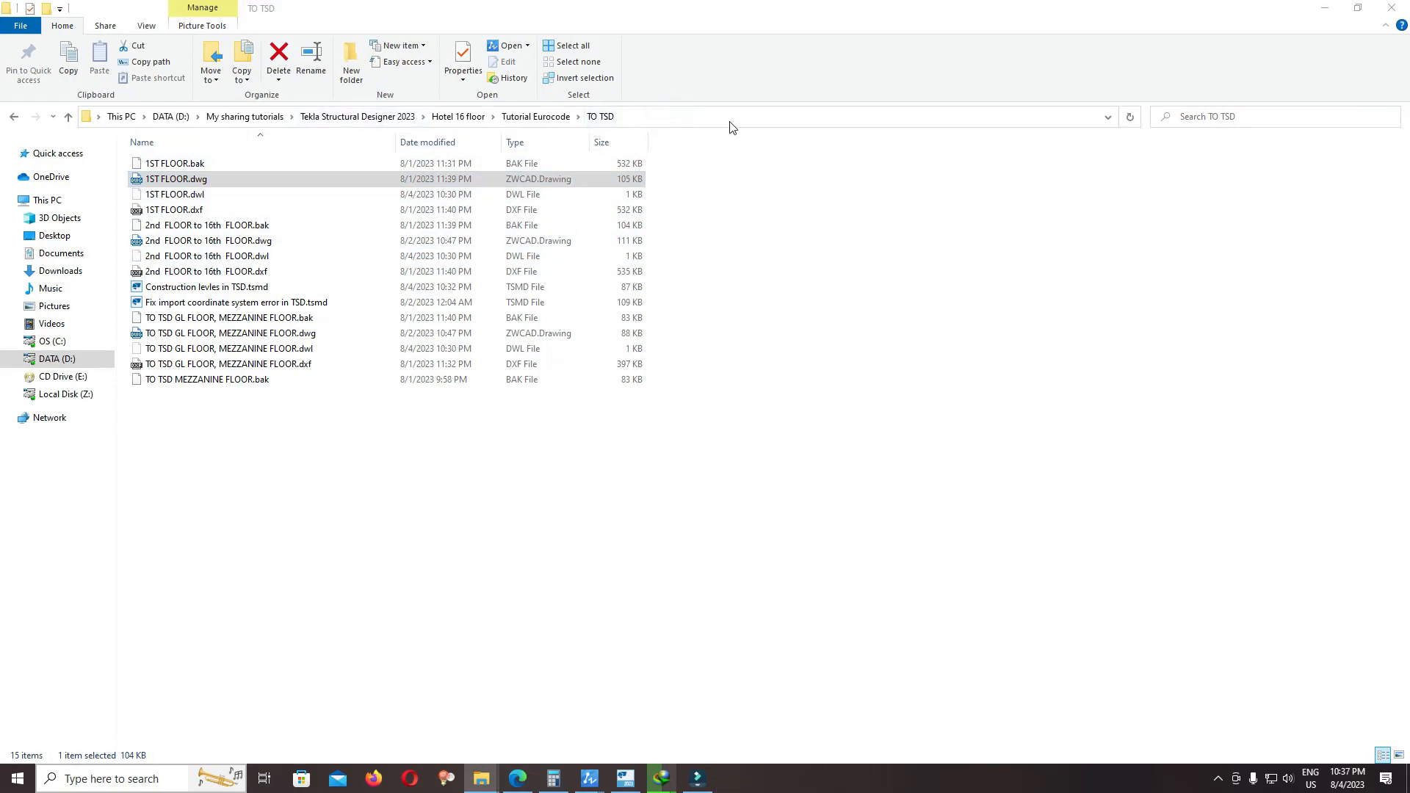
click(730, 118)
right_click(444, 116)
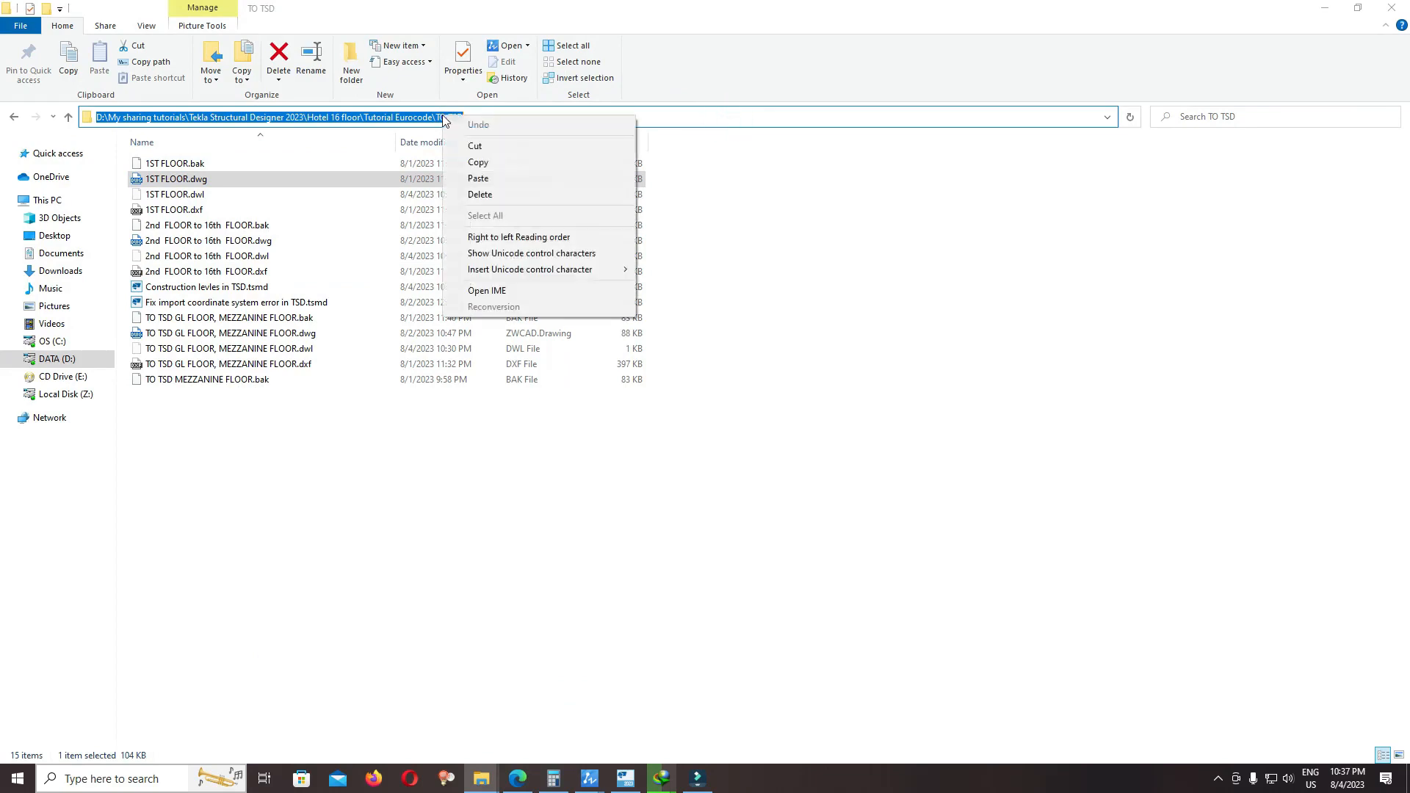
click(474, 162)
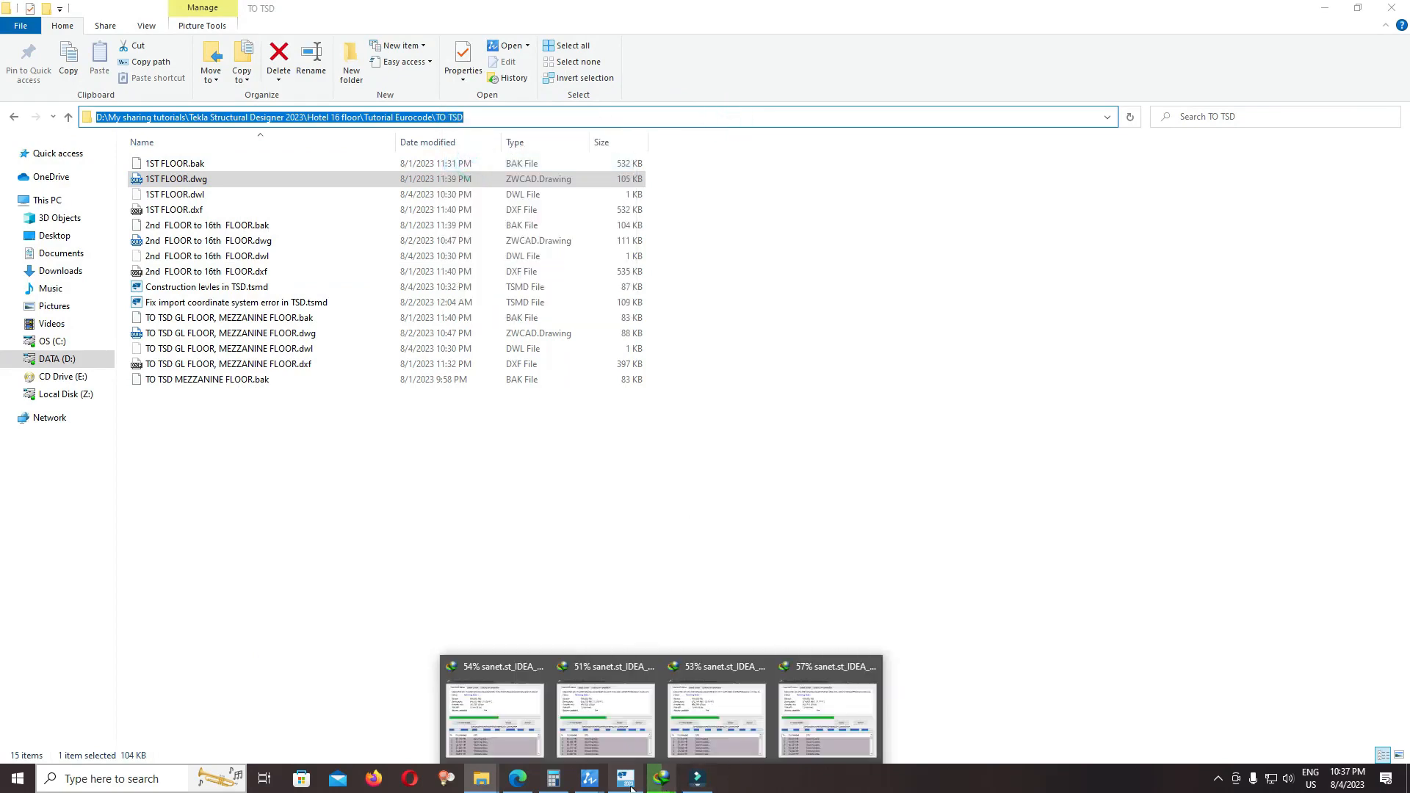
- Switch to Tekla Structural Designer, save the project and open level St. B1 (B1) in a 2D view
click(630, 716)
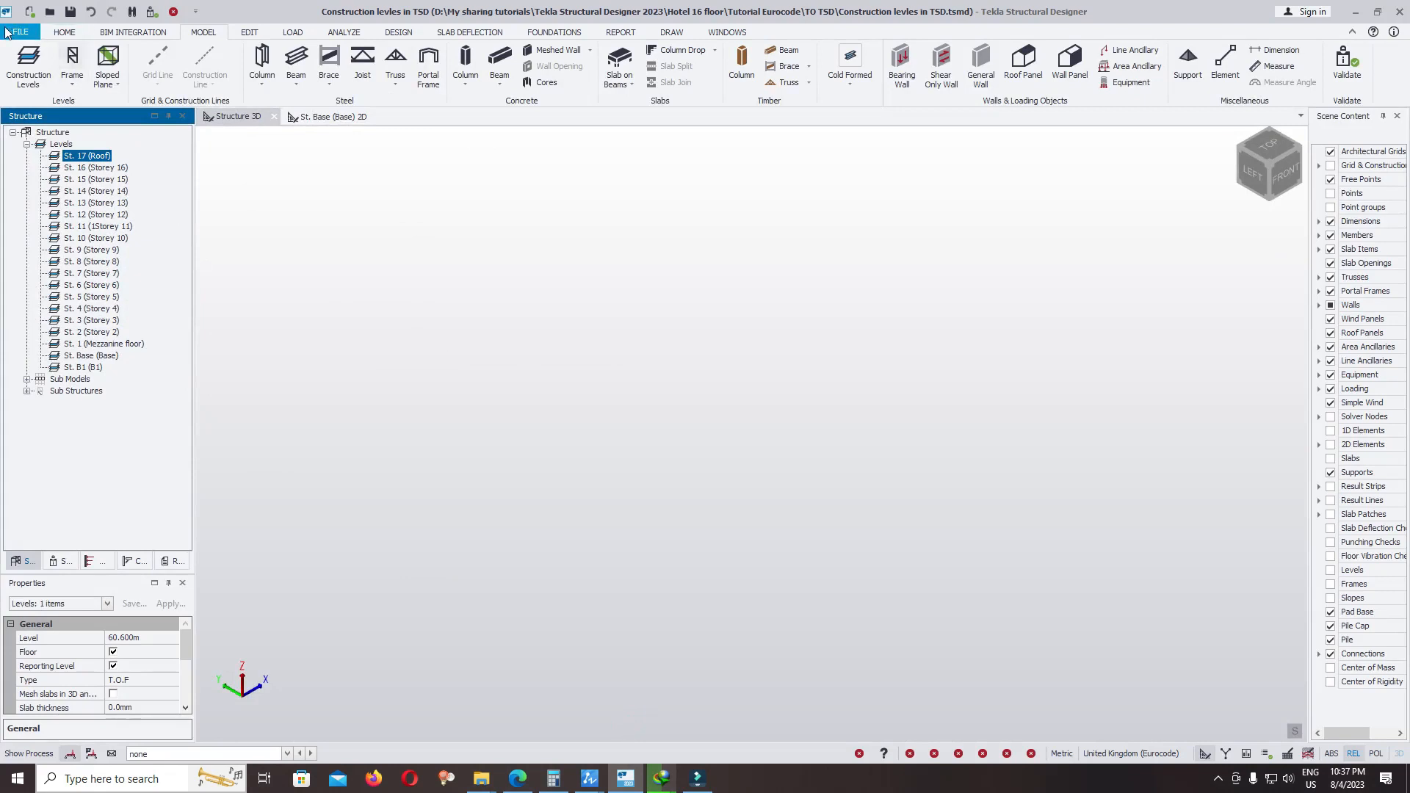
click(20, 32)
click(37, 114)
double_click(82, 367)
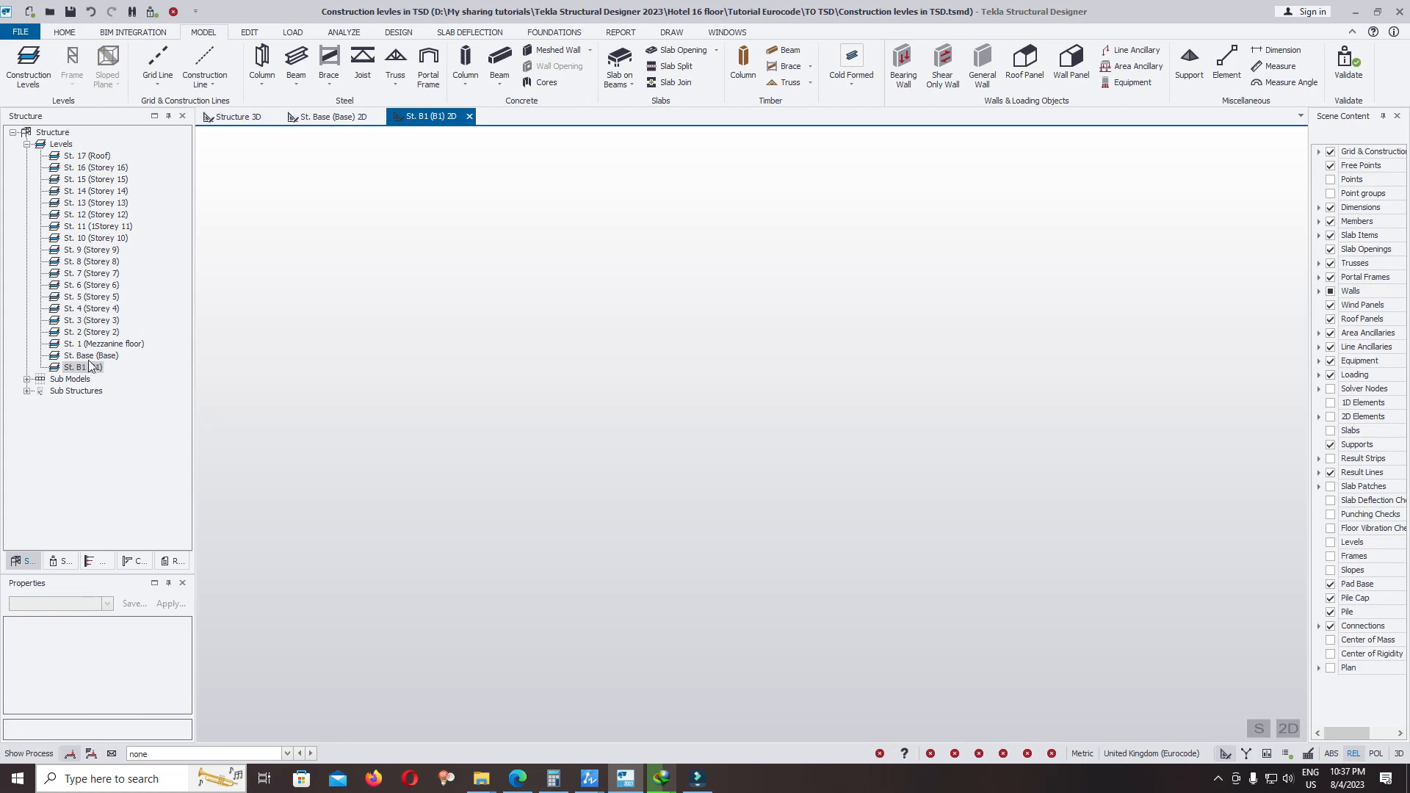
- Load TO TSD GL FLOOR, MEZZANINE FLOOR.dxf for import on the St. B1 level
click(154, 79)
click(180, 224)
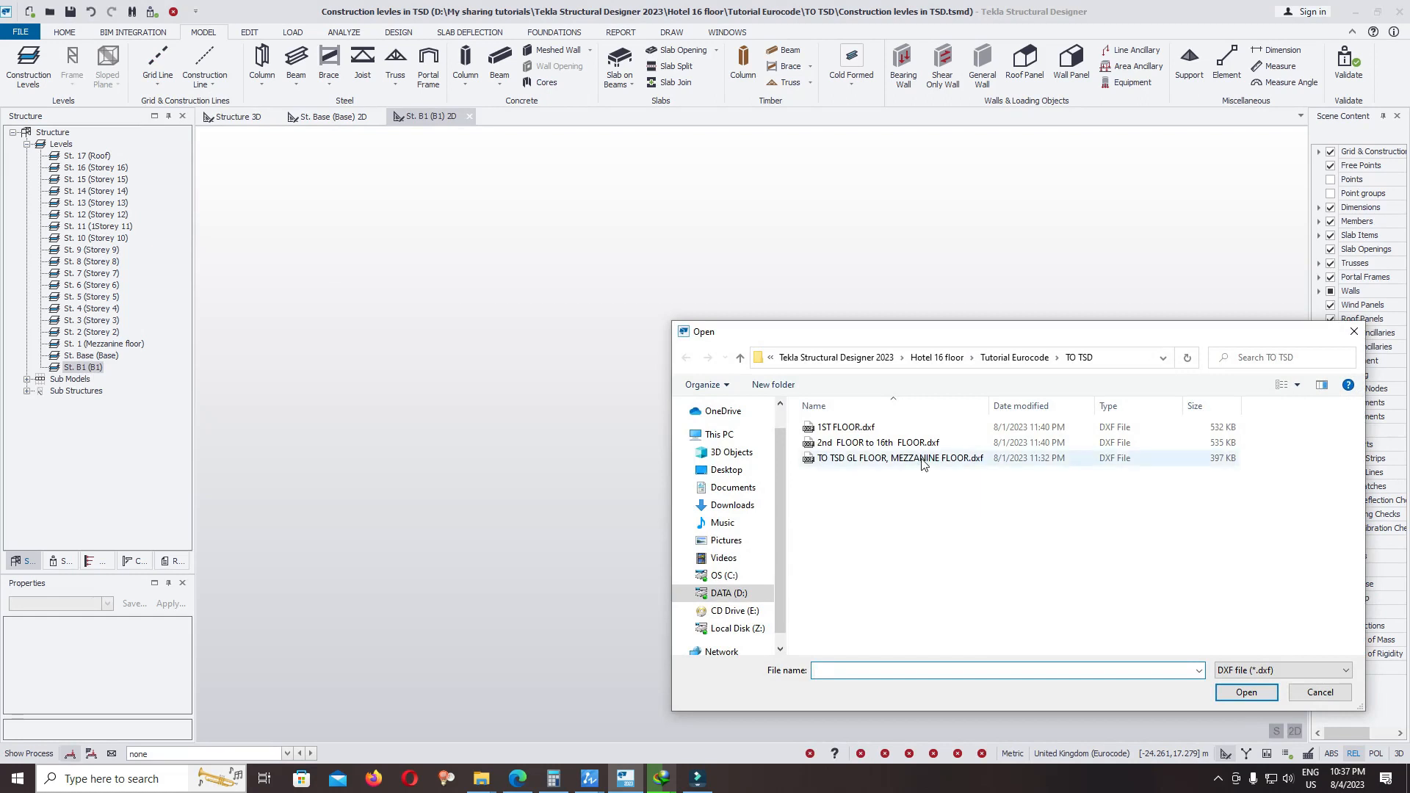
click(922, 459)
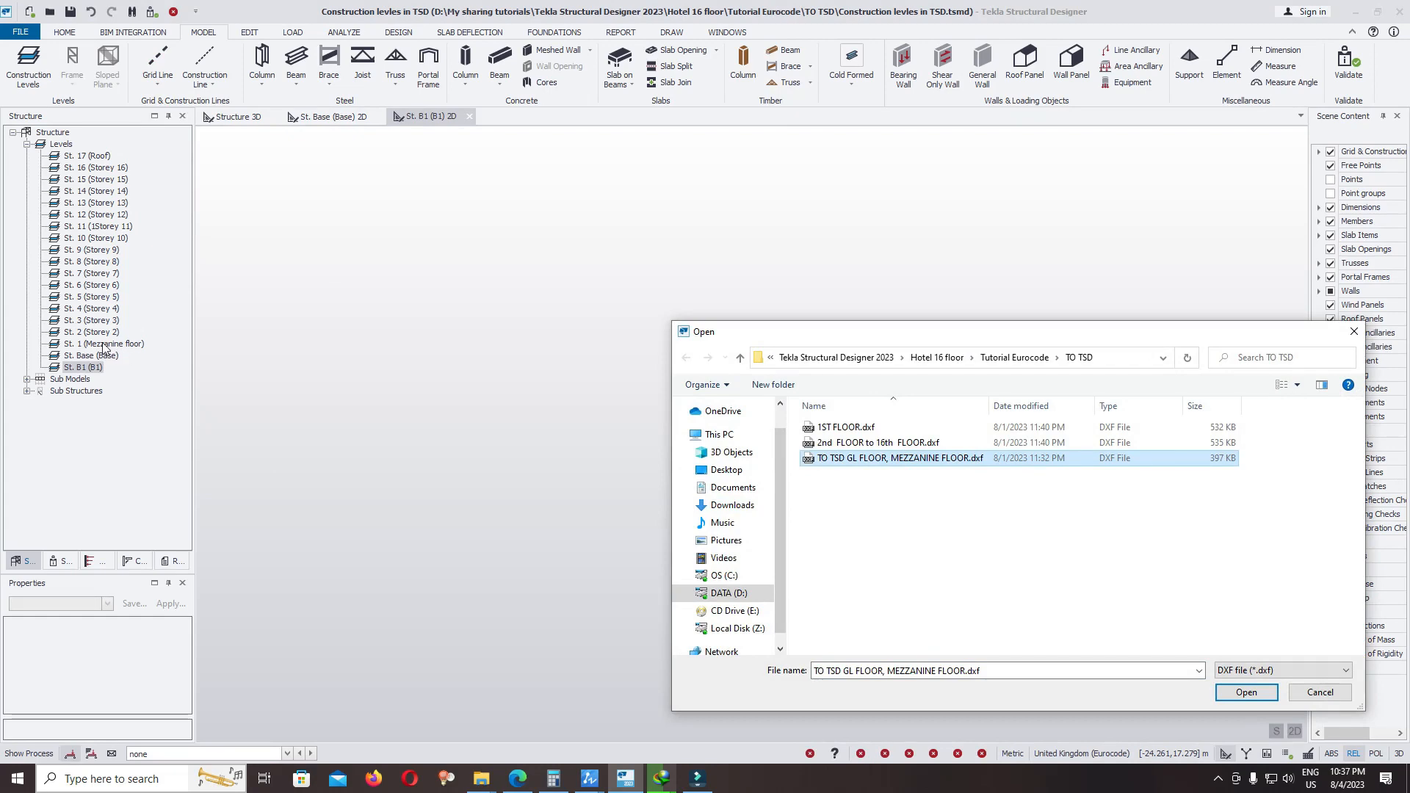
key(Return)
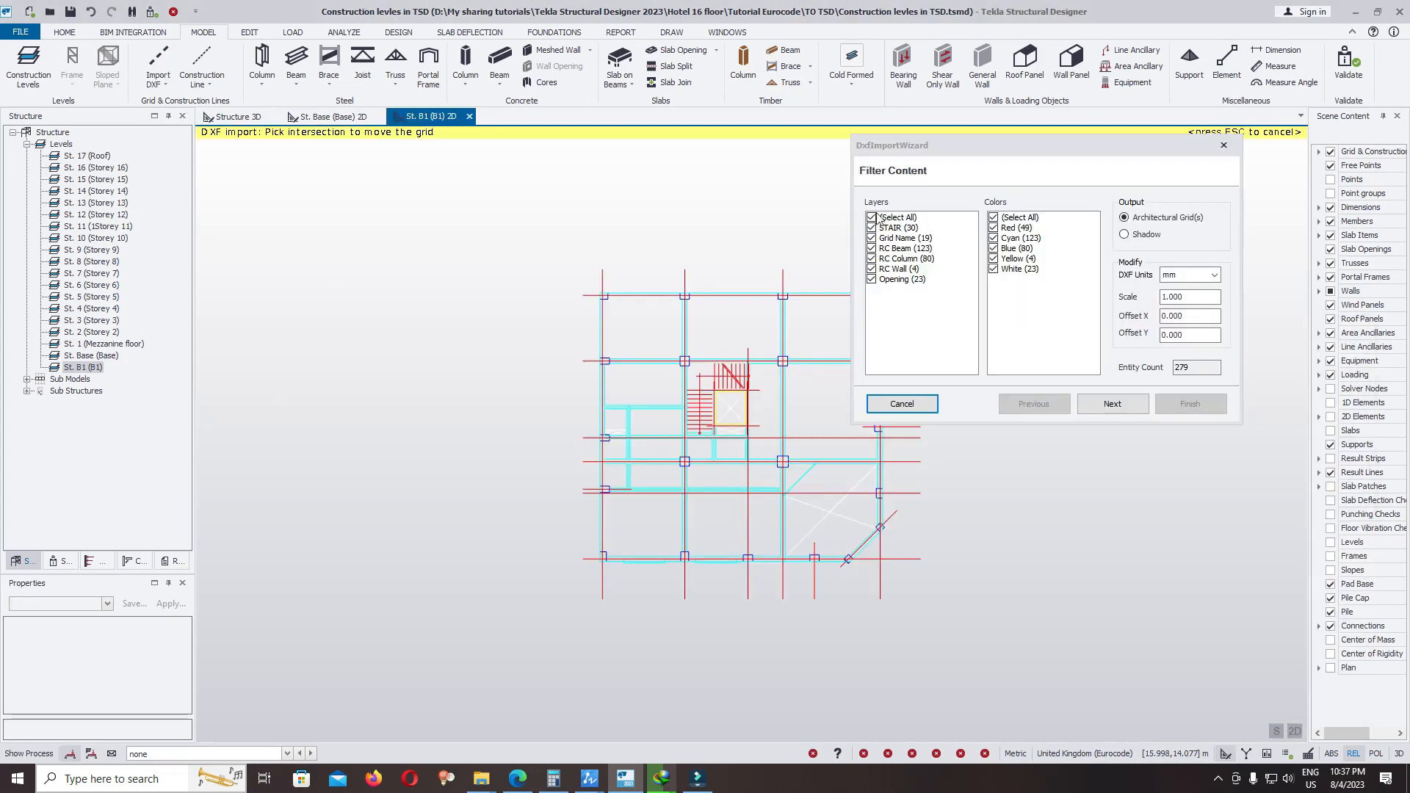
- Try a DXF import limited to the Grid Name layer, output as architectural grids with mm units
click(871, 218)
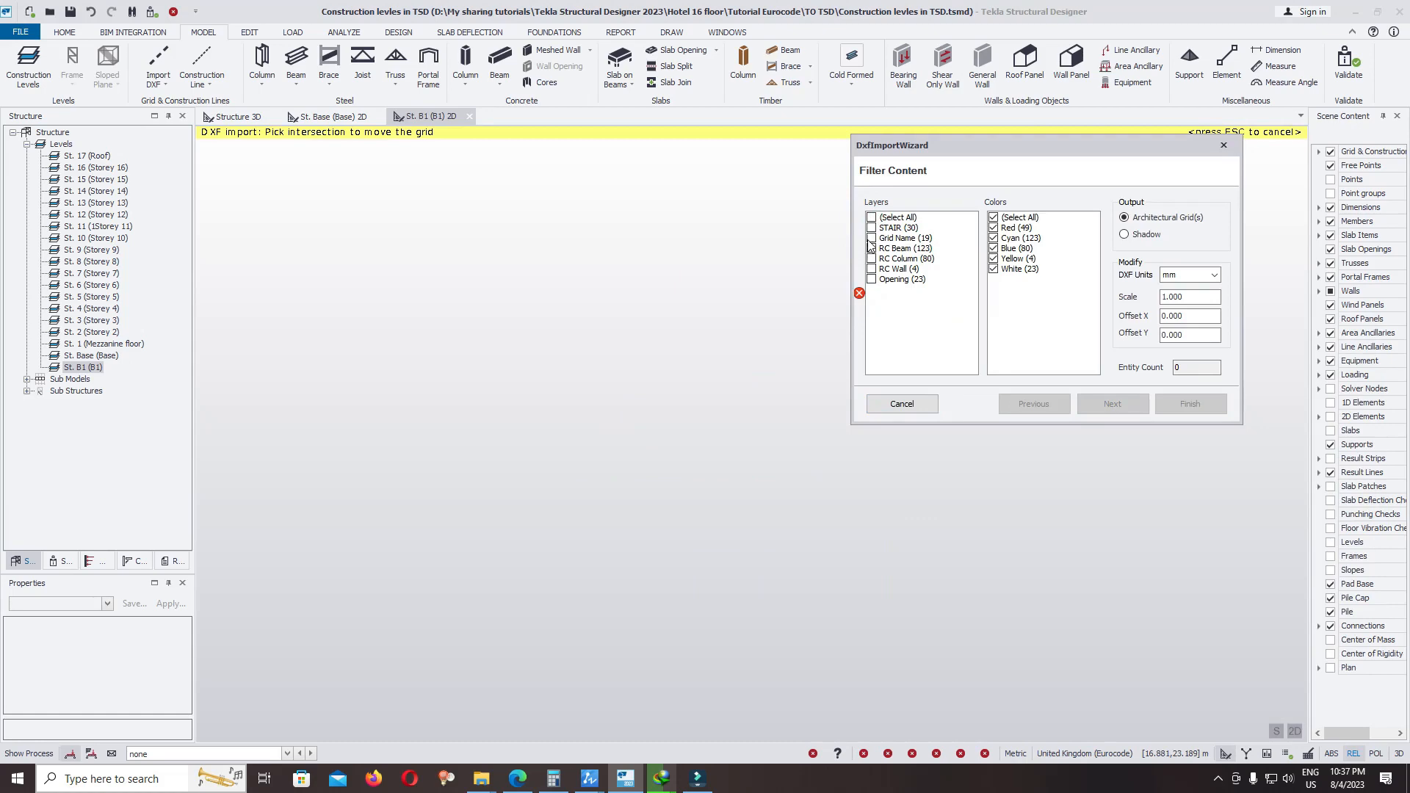
click(872, 238)
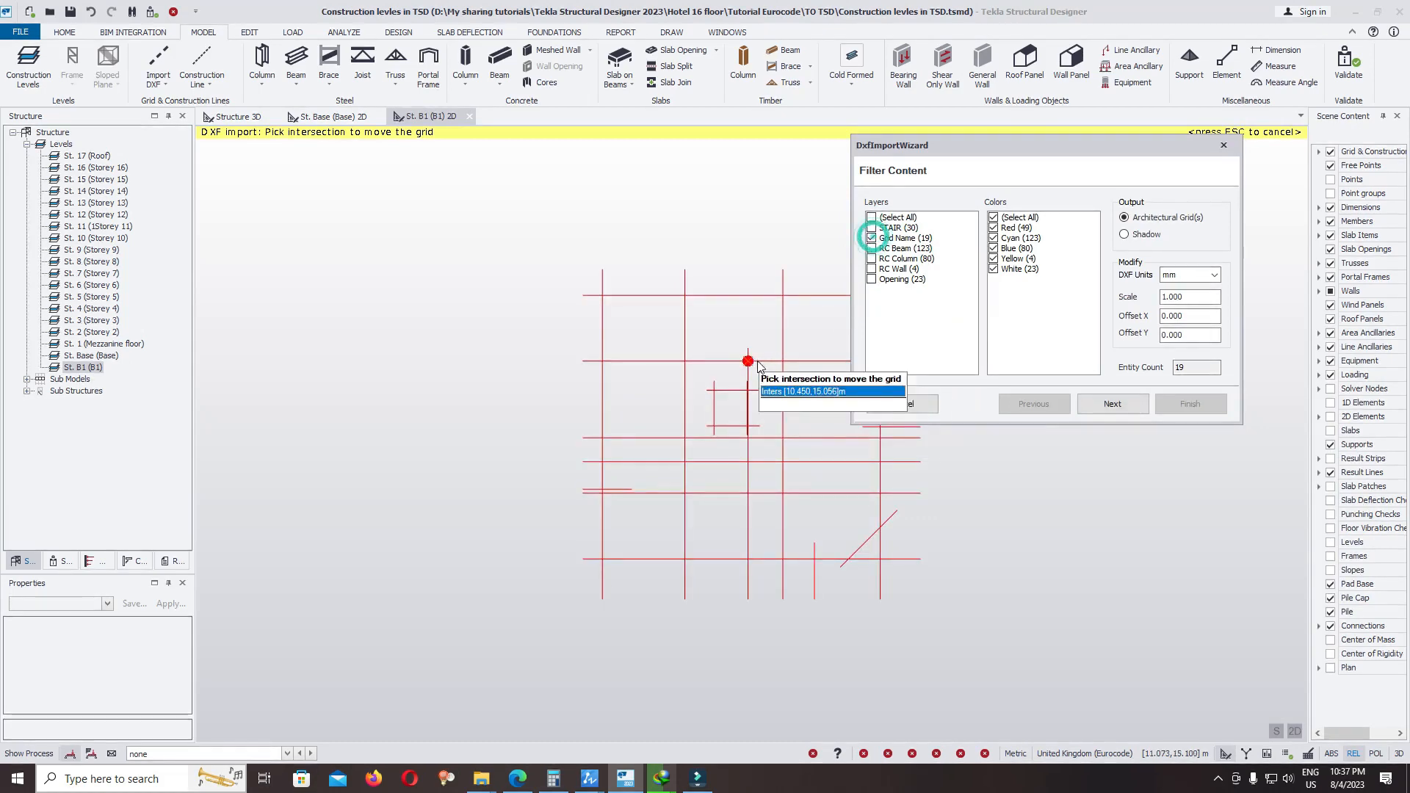
scroll(652, 401, down, 2)
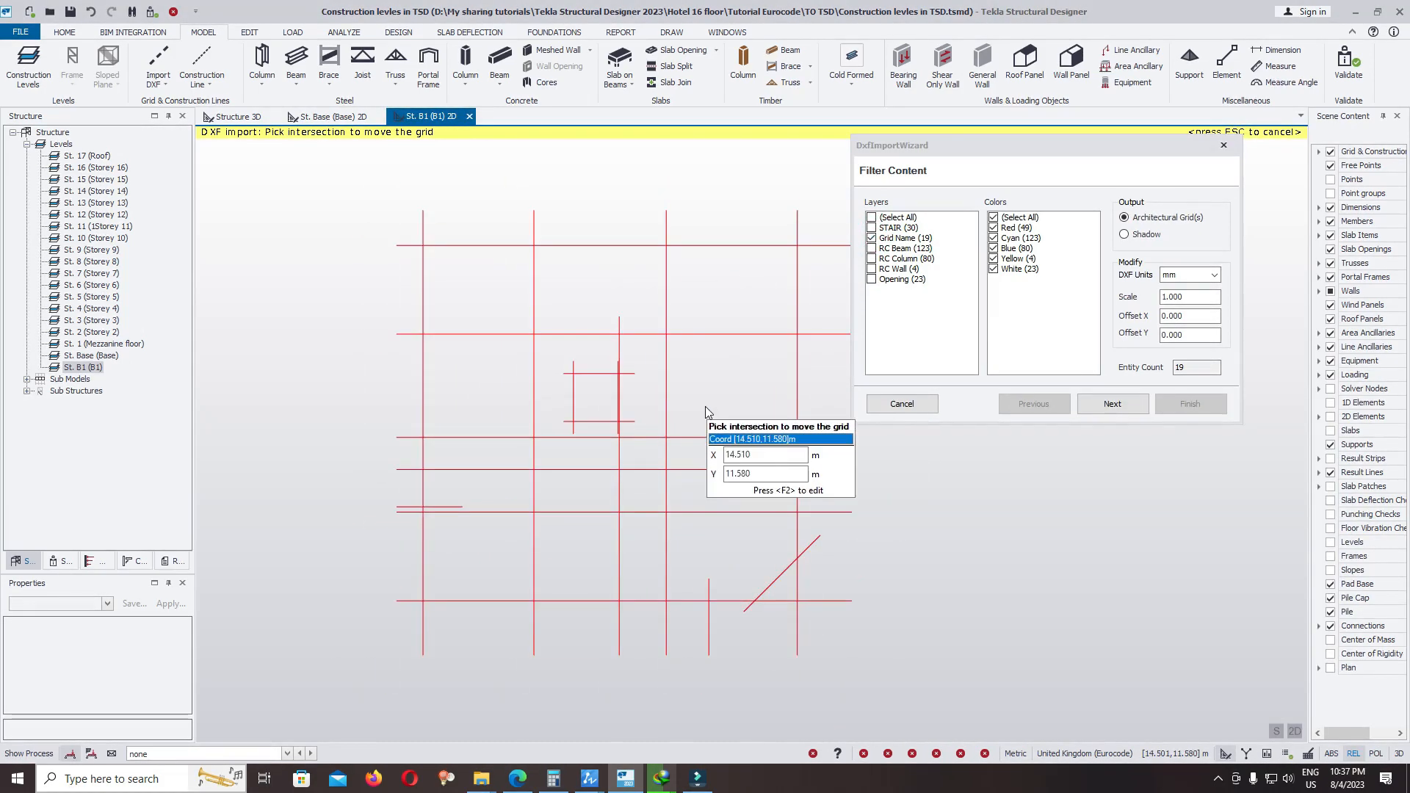
scroll(624, 442, up, 1)
click(1122, 217)
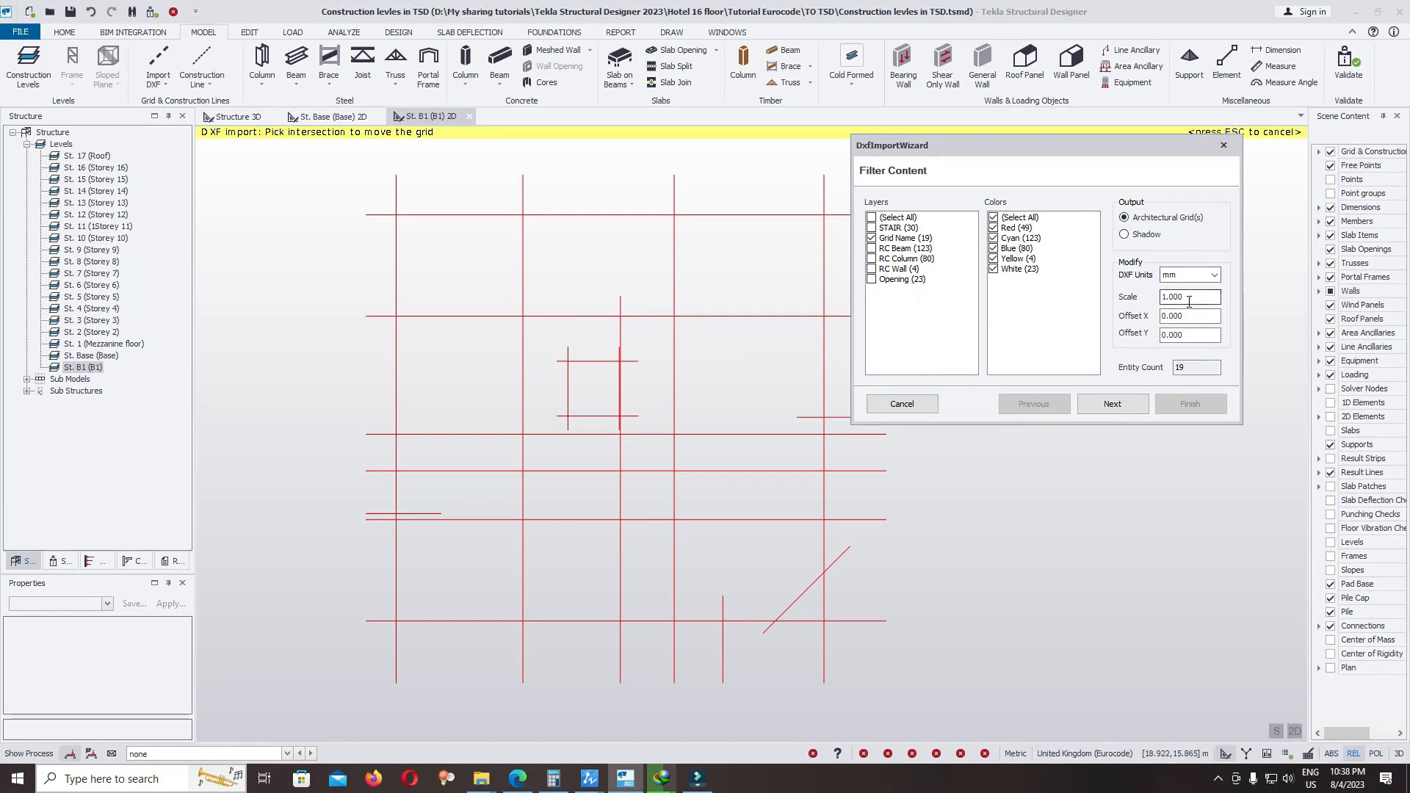
click(1215, 276)
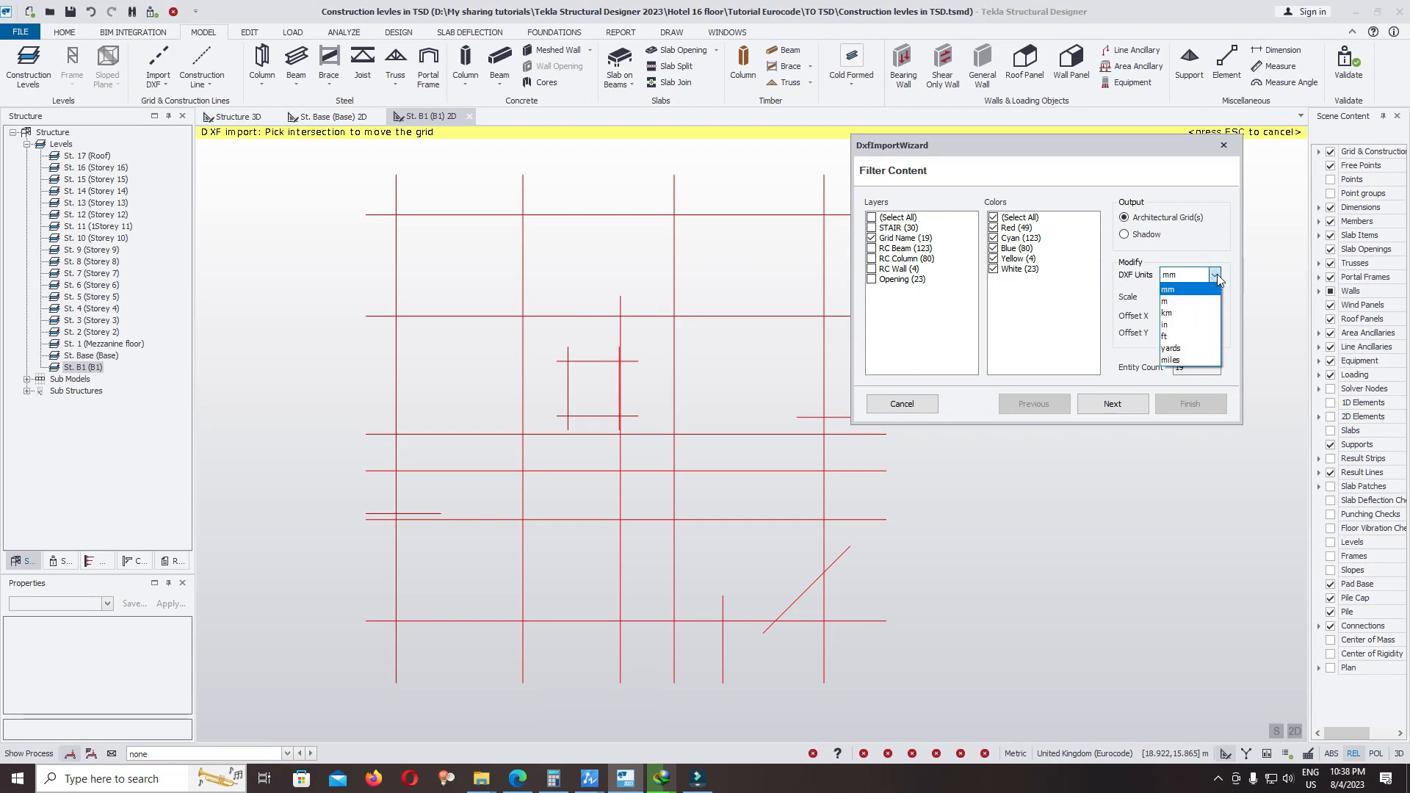
click(1210, 235)
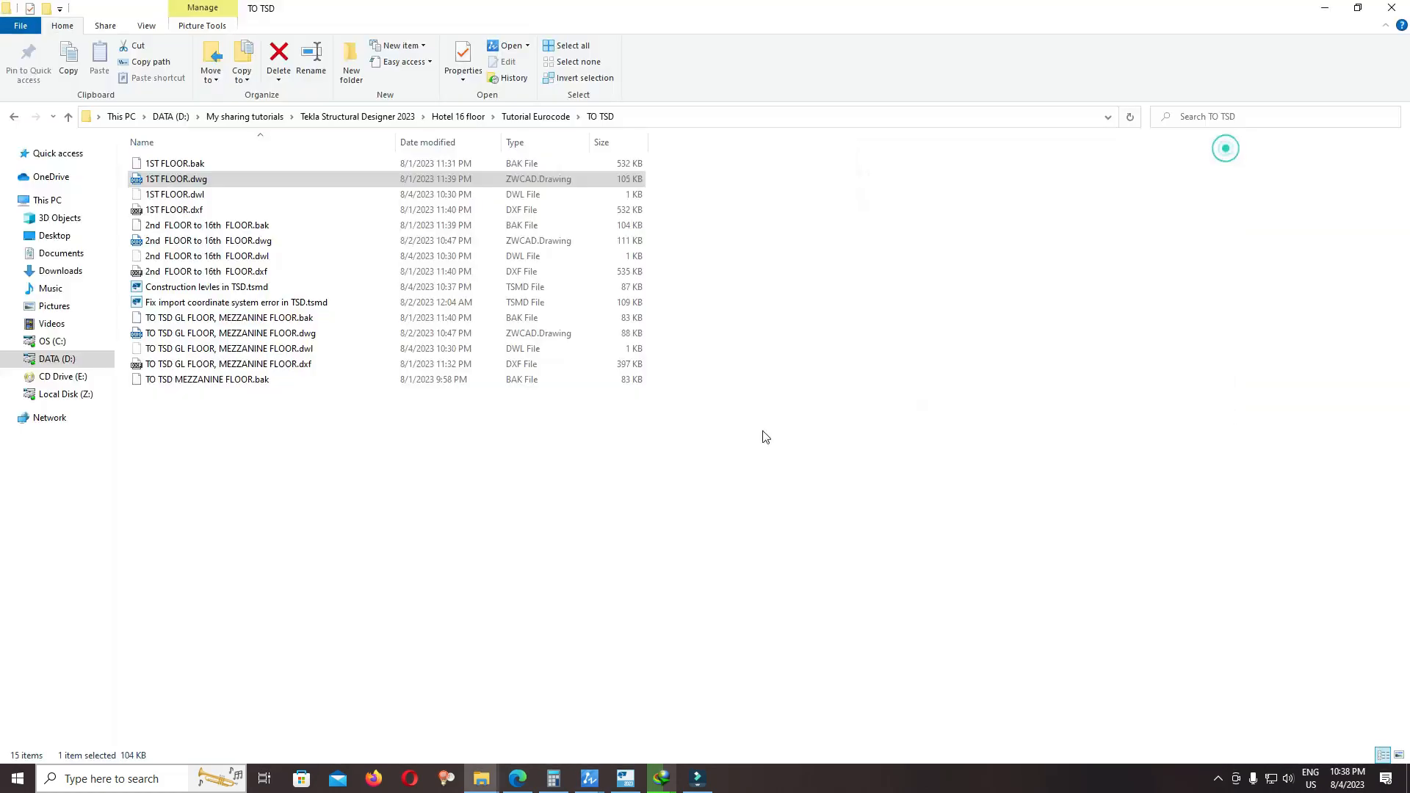
mouse_move(661, 779)
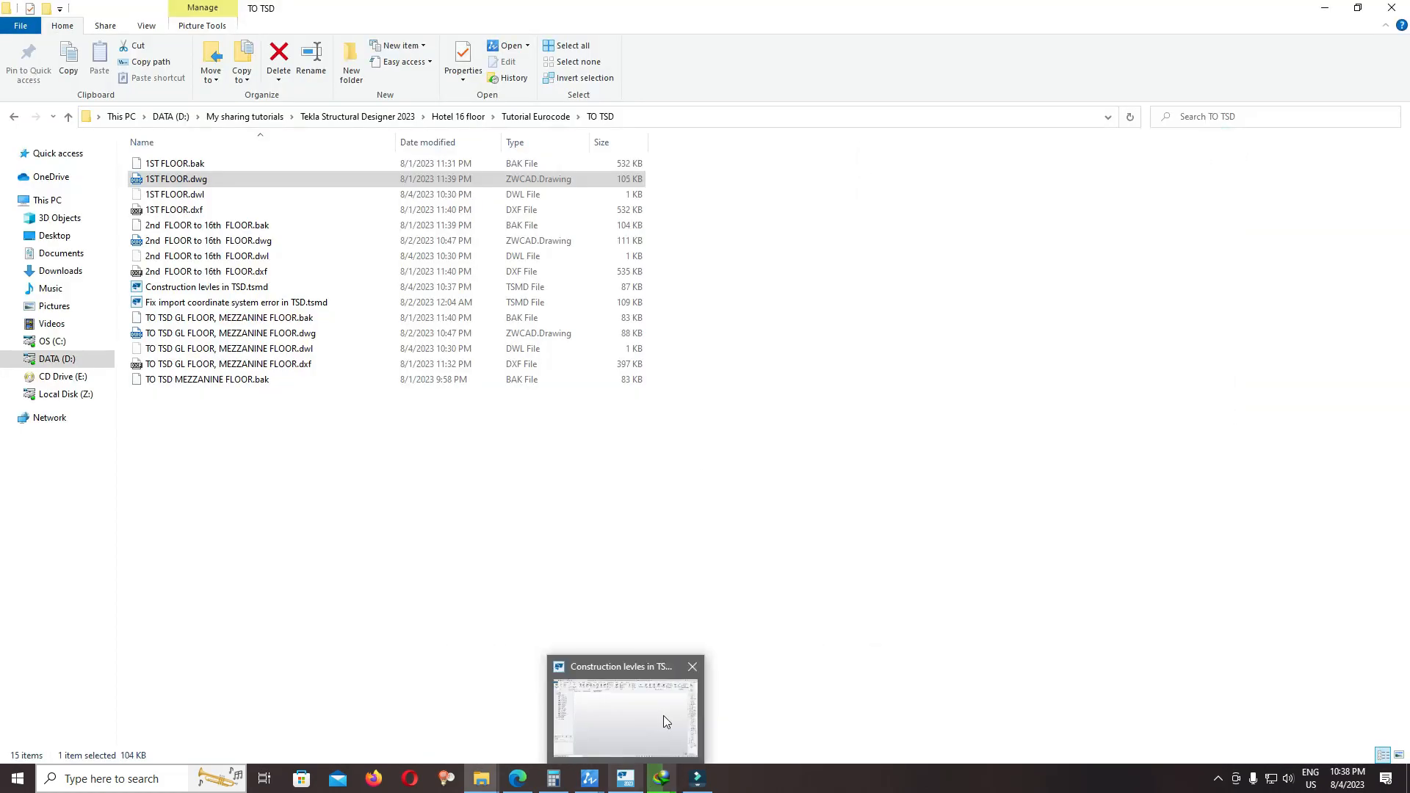
click(661, 716)
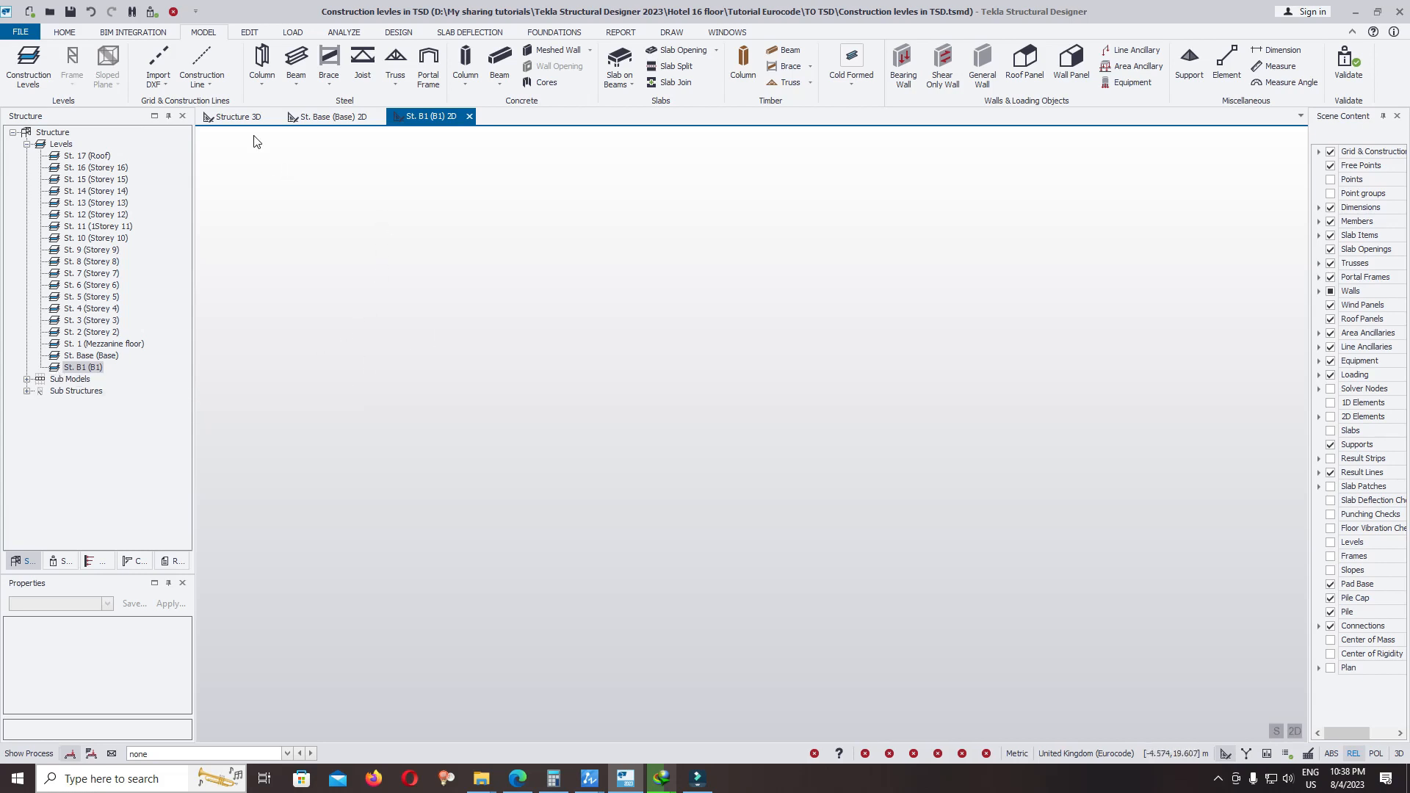
- Draw a vertical grid line downward from the origin (0, 0) on level St. B1
click(213, 89)
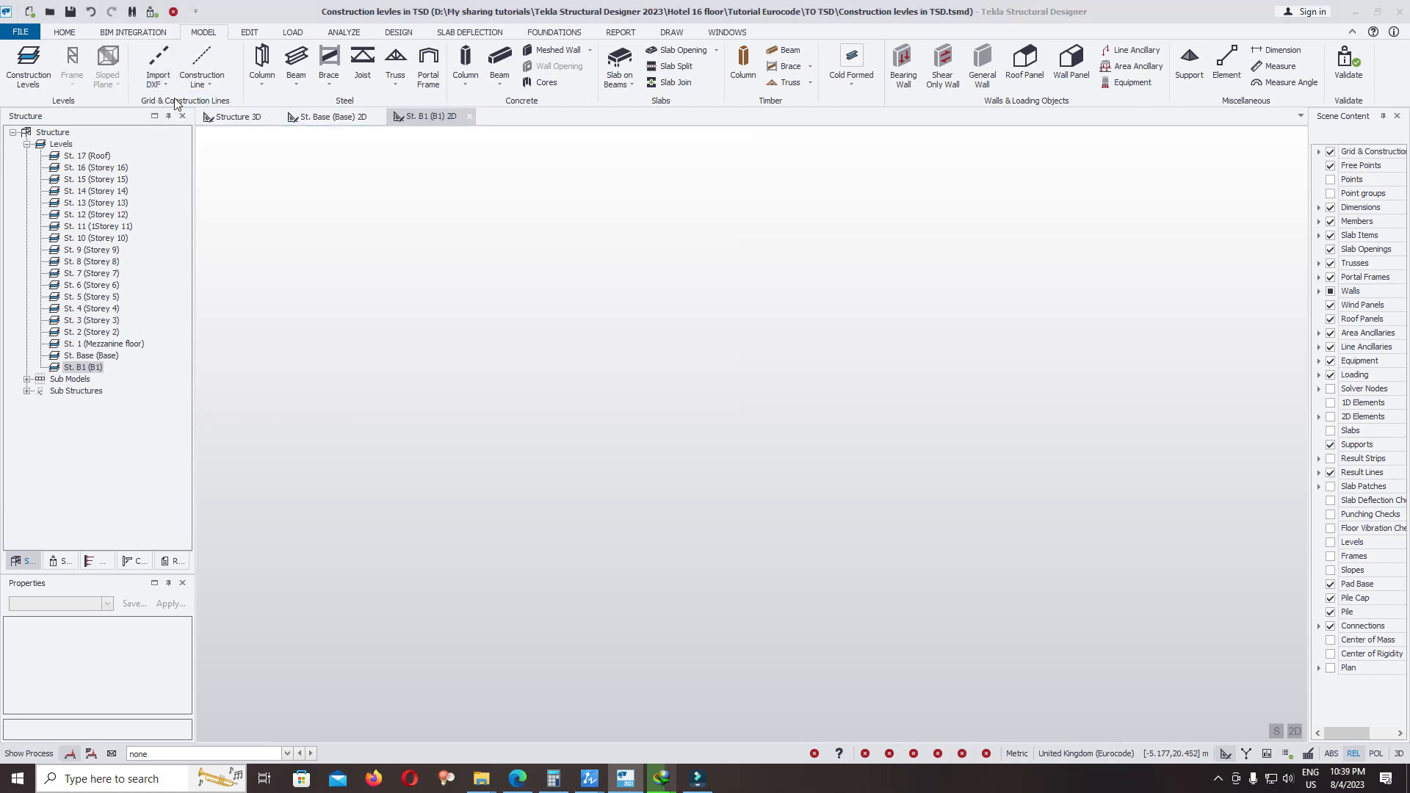
click(164, 82)
click(174, 97)
key(F2)
key(Tab)
text(0)
key(Return)
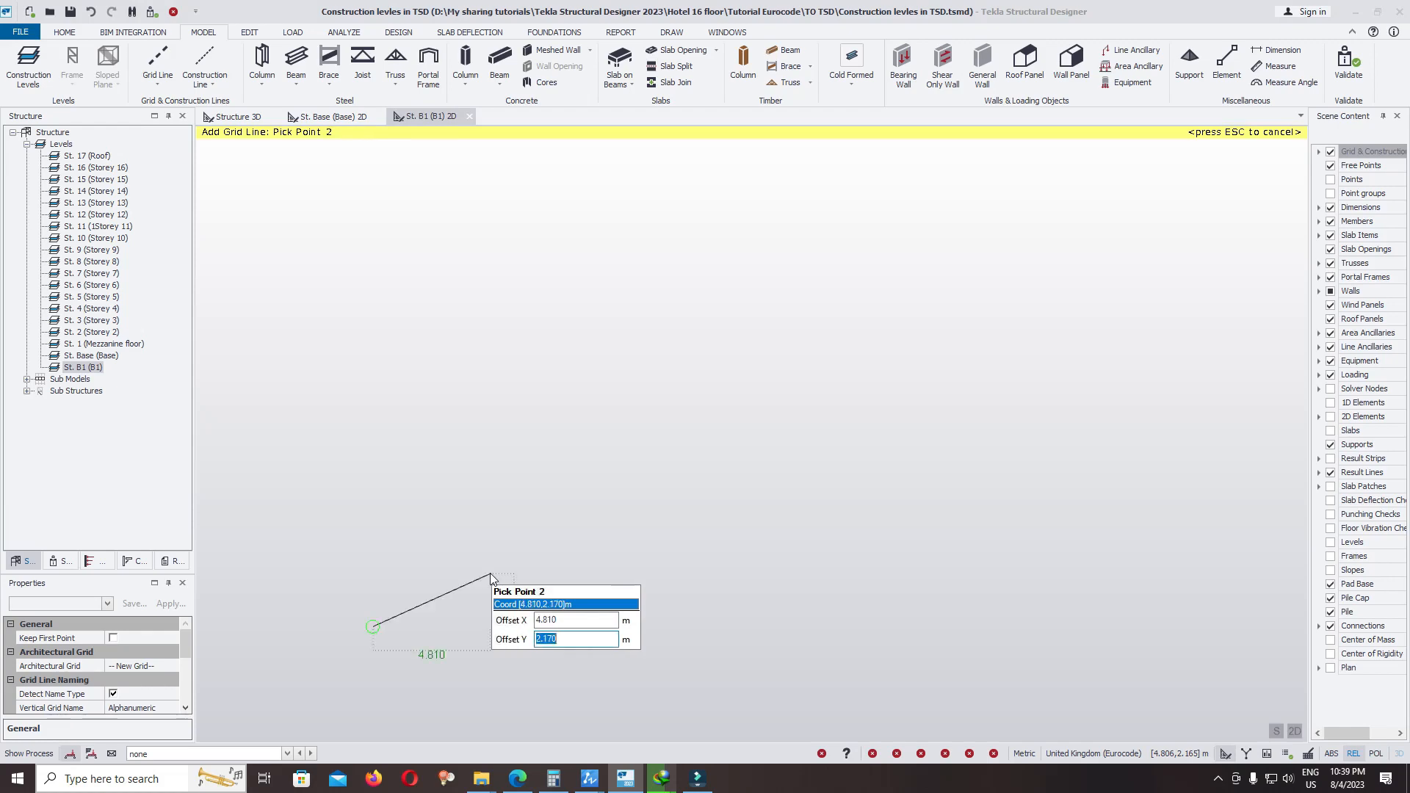
click(376, 661)
key(Escape)
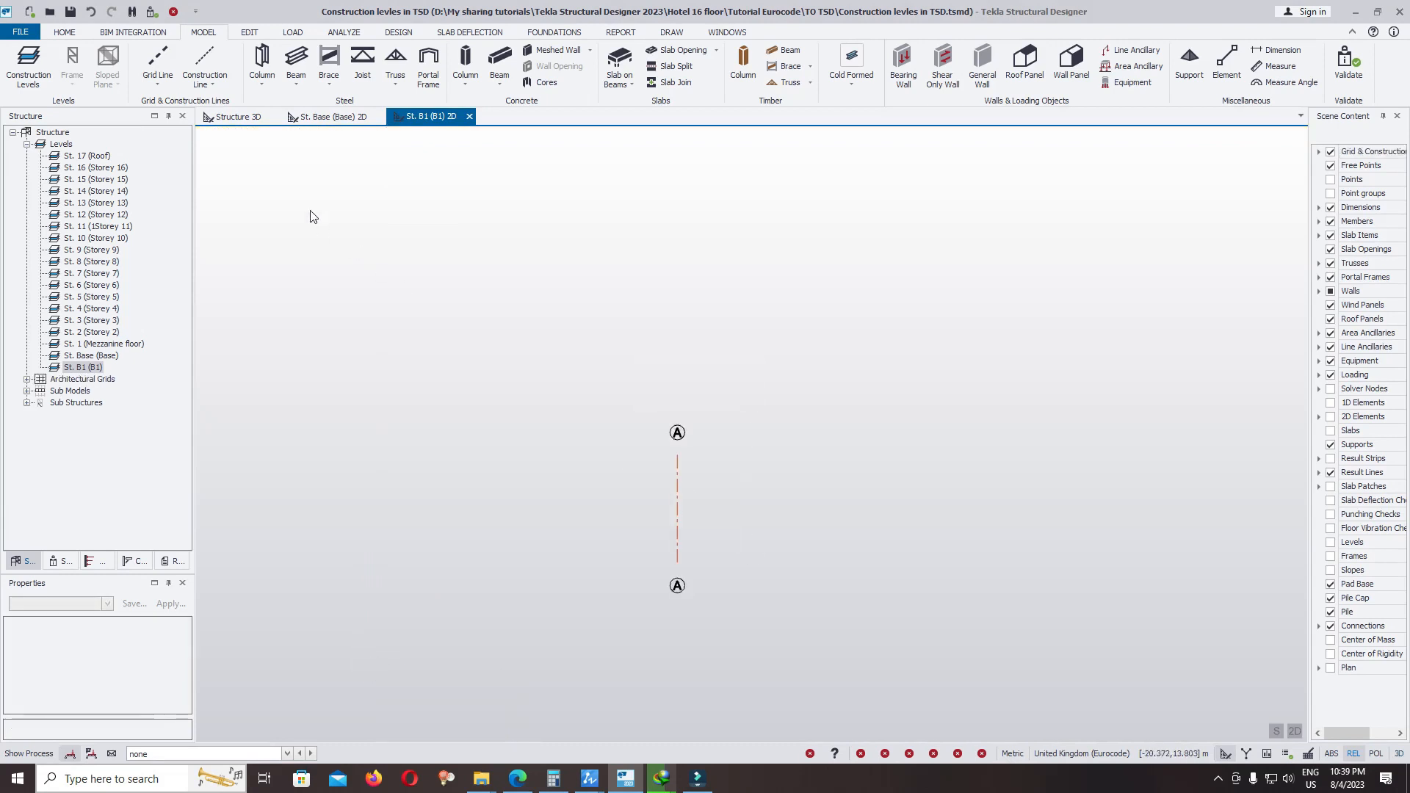
- Draw a horizontal grid line from X 0, Y 0 extending west of the vertical grid line
click(157, 62)
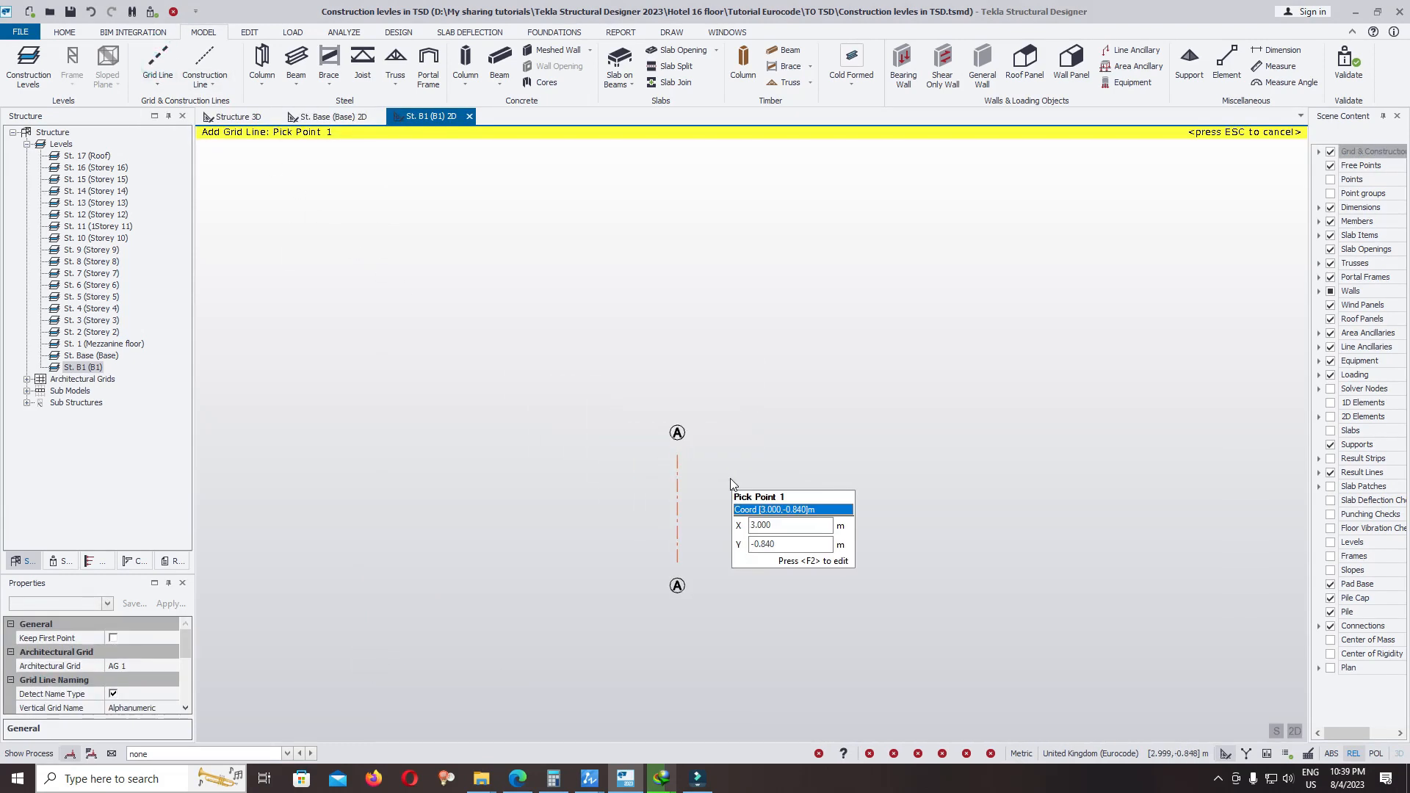
key(F2)
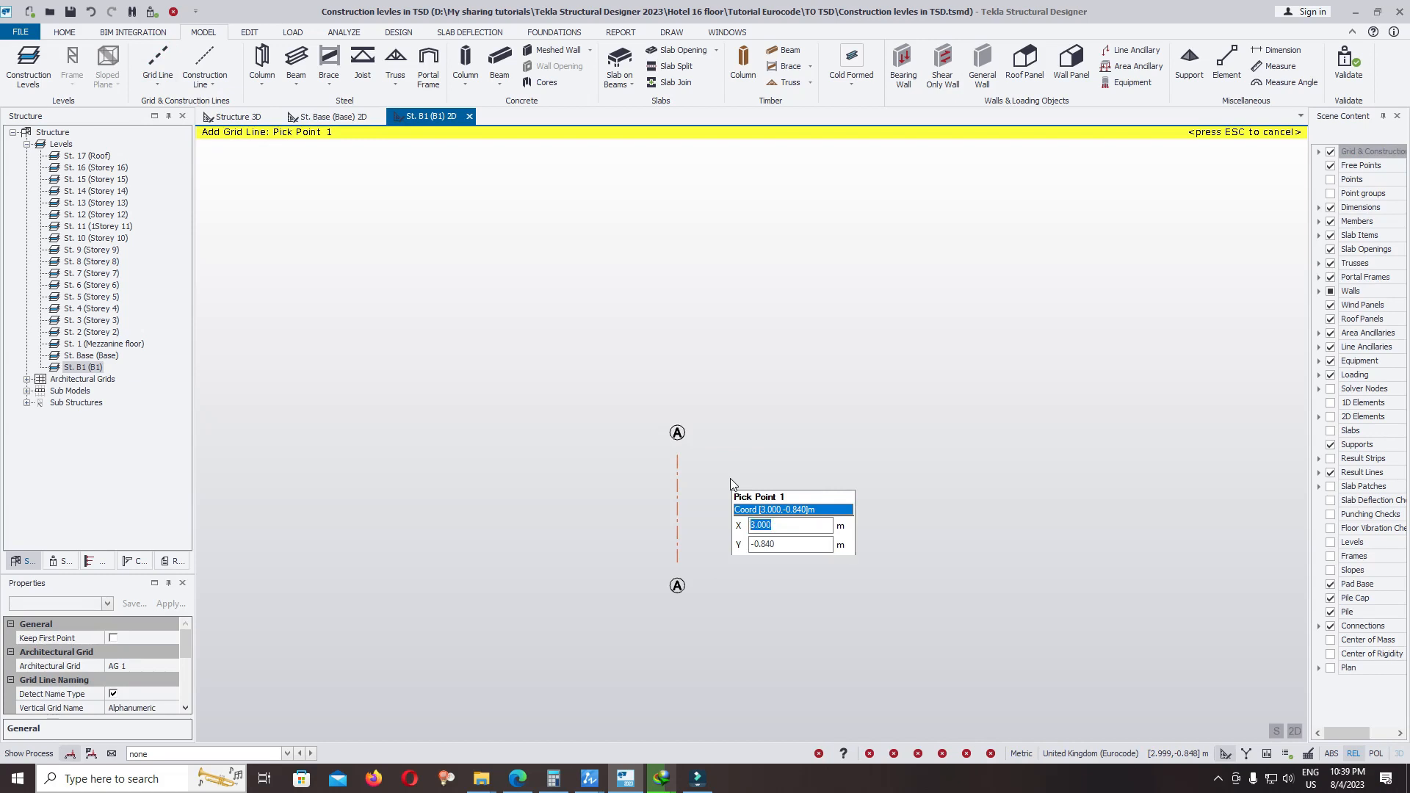
text(0)
key(Tab)
text(0)
key(Return)
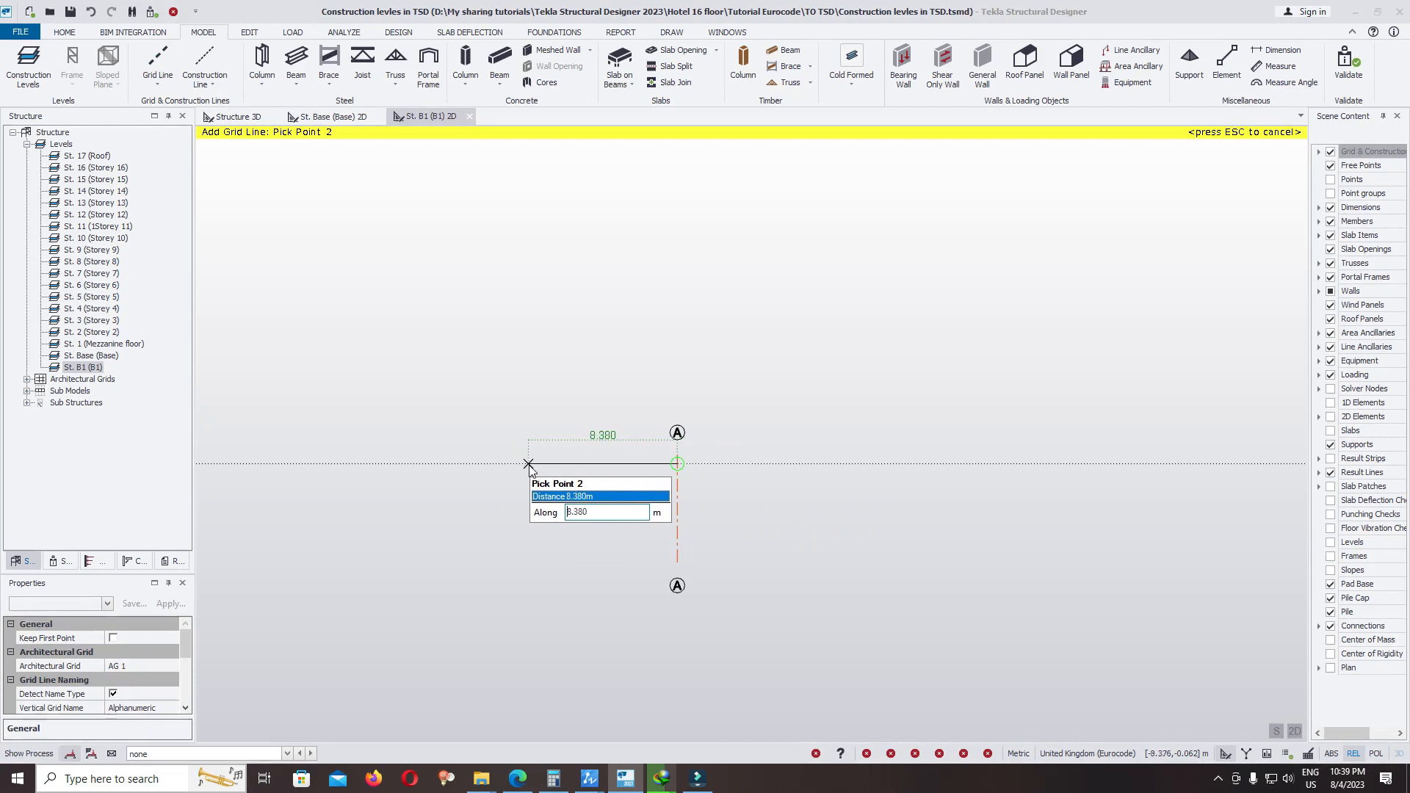
click(558, 468)
key(Escape)
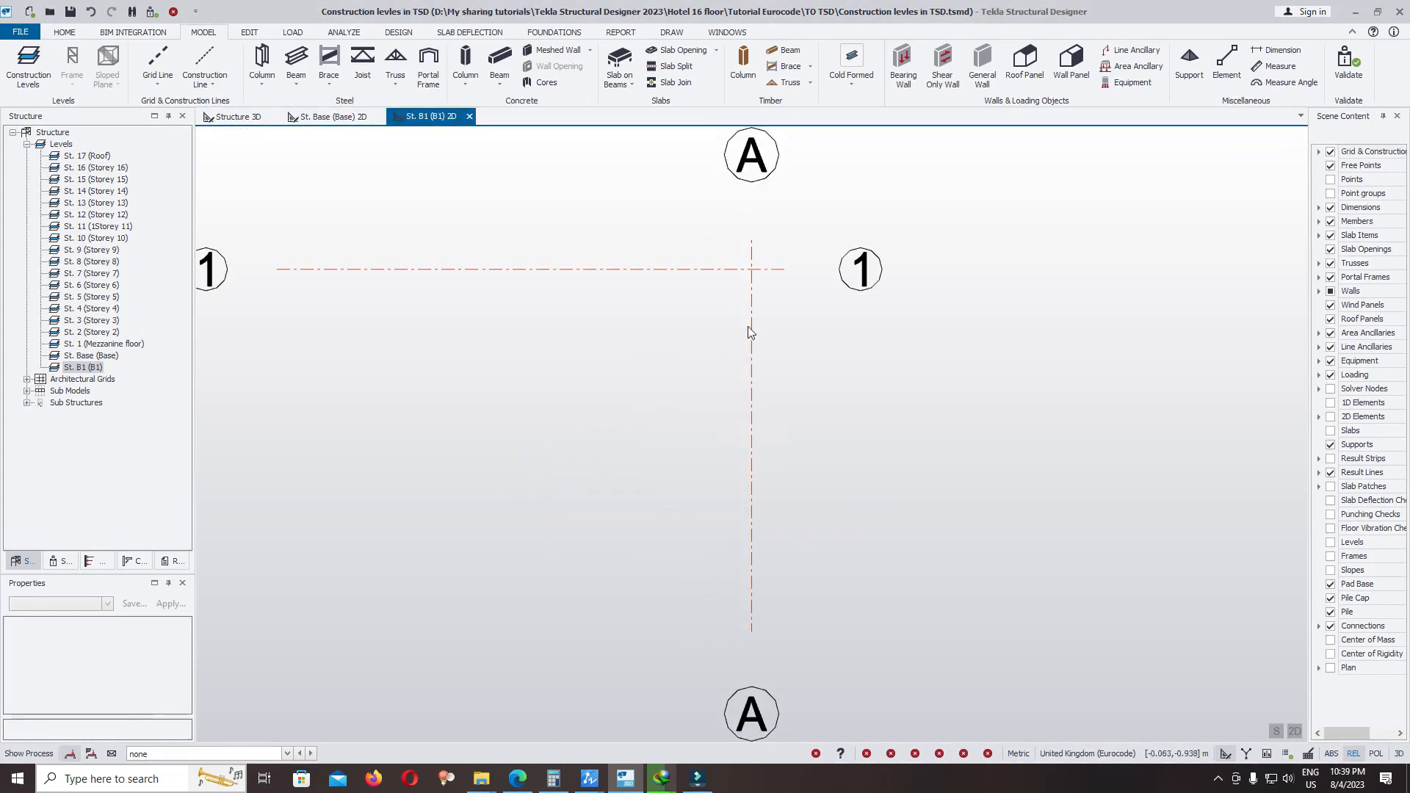
- Hide the names of both grid lines by setting Show Name to None
click(785, 283)
click(731, 303)
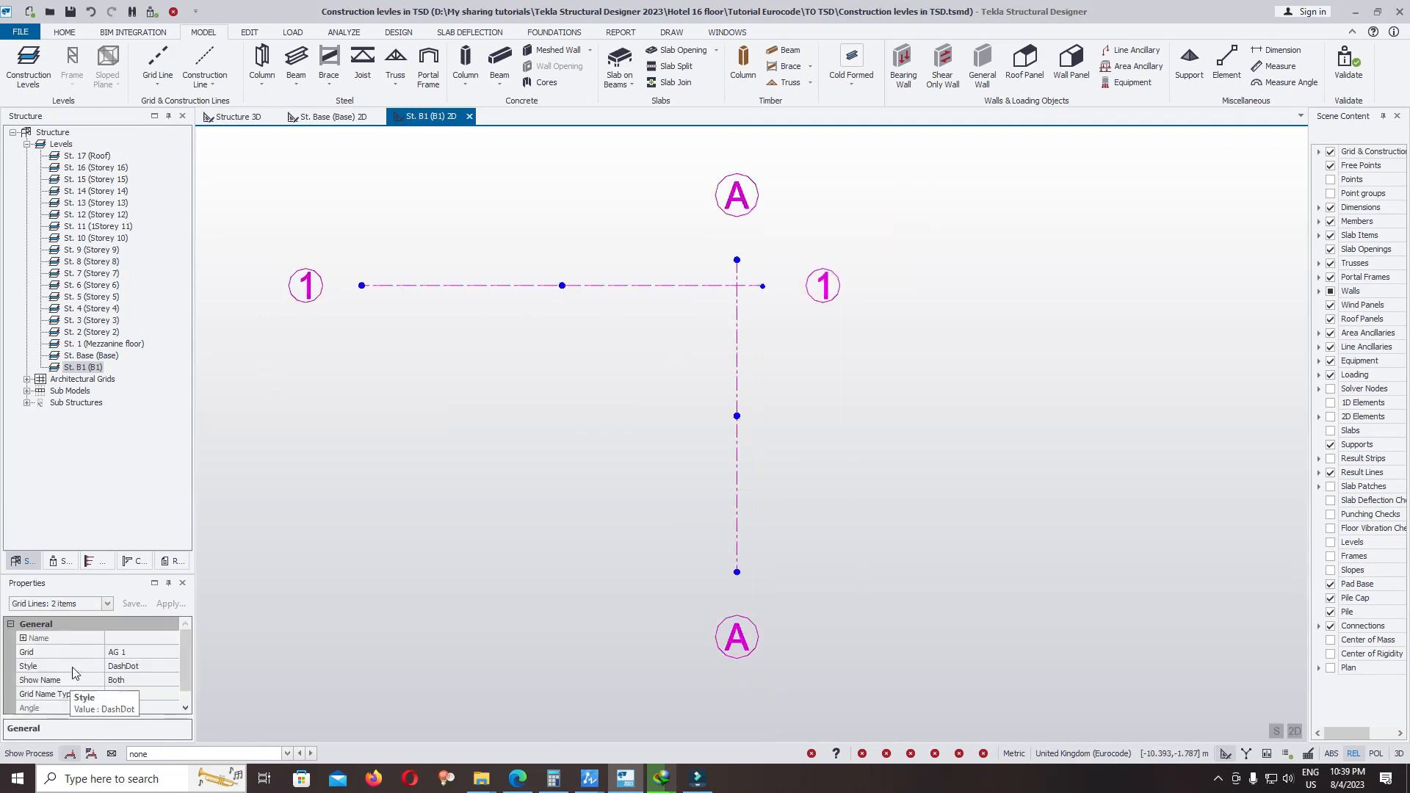
click(183, 661)
click(147, 666)
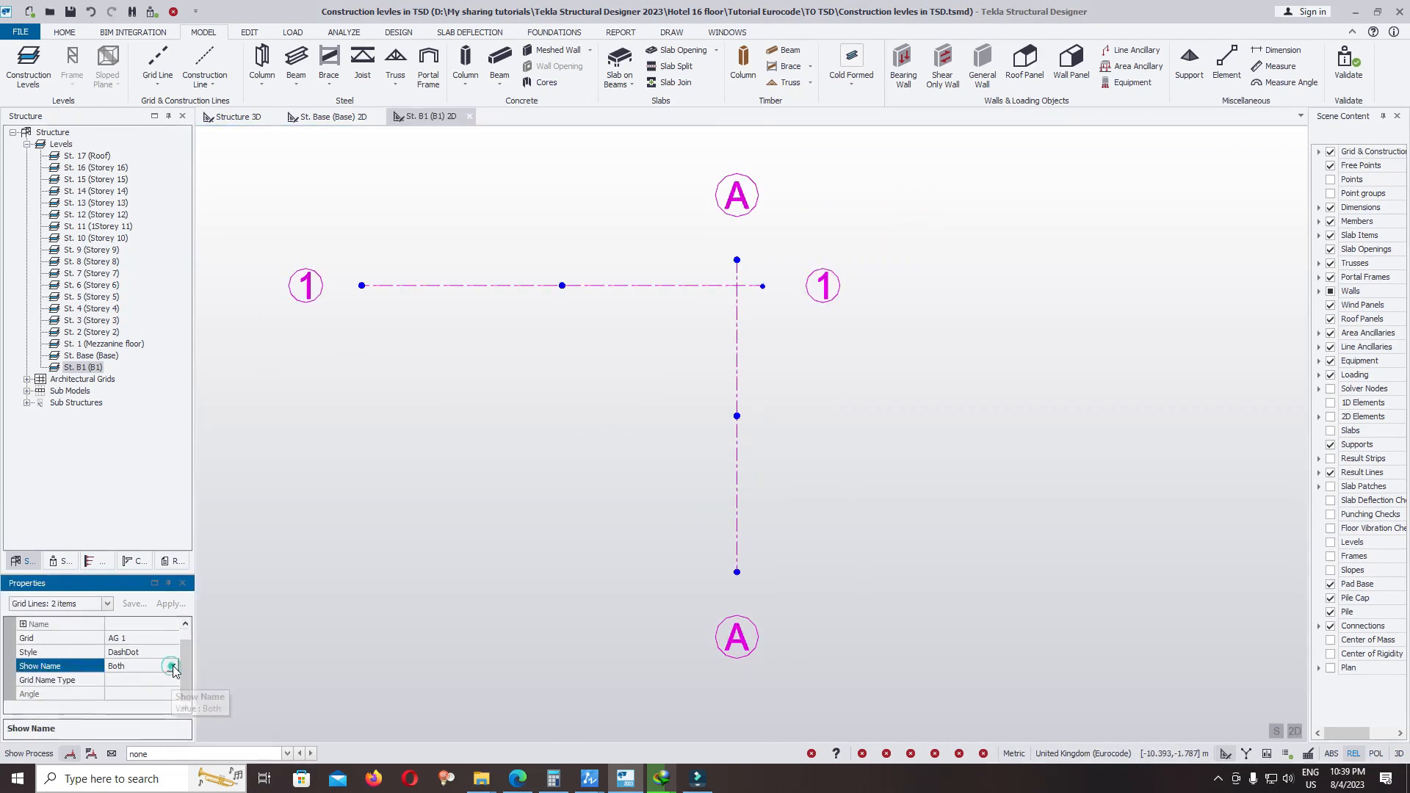
click(171, 666)
click(127, 680)
scroll(769, 424, down, 2)
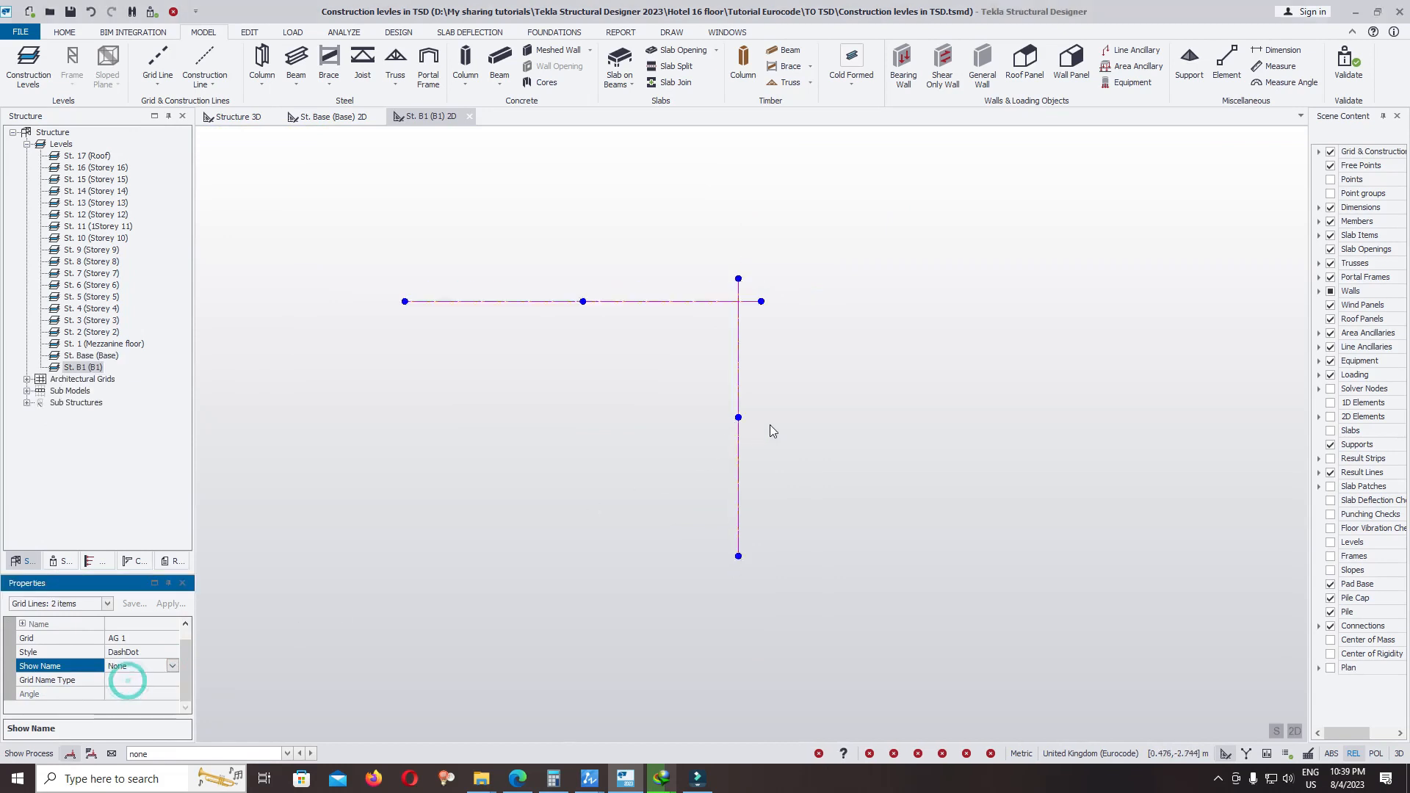
- Extend the east end of the horizontal grid line further past the vertical one
click(764, 324)
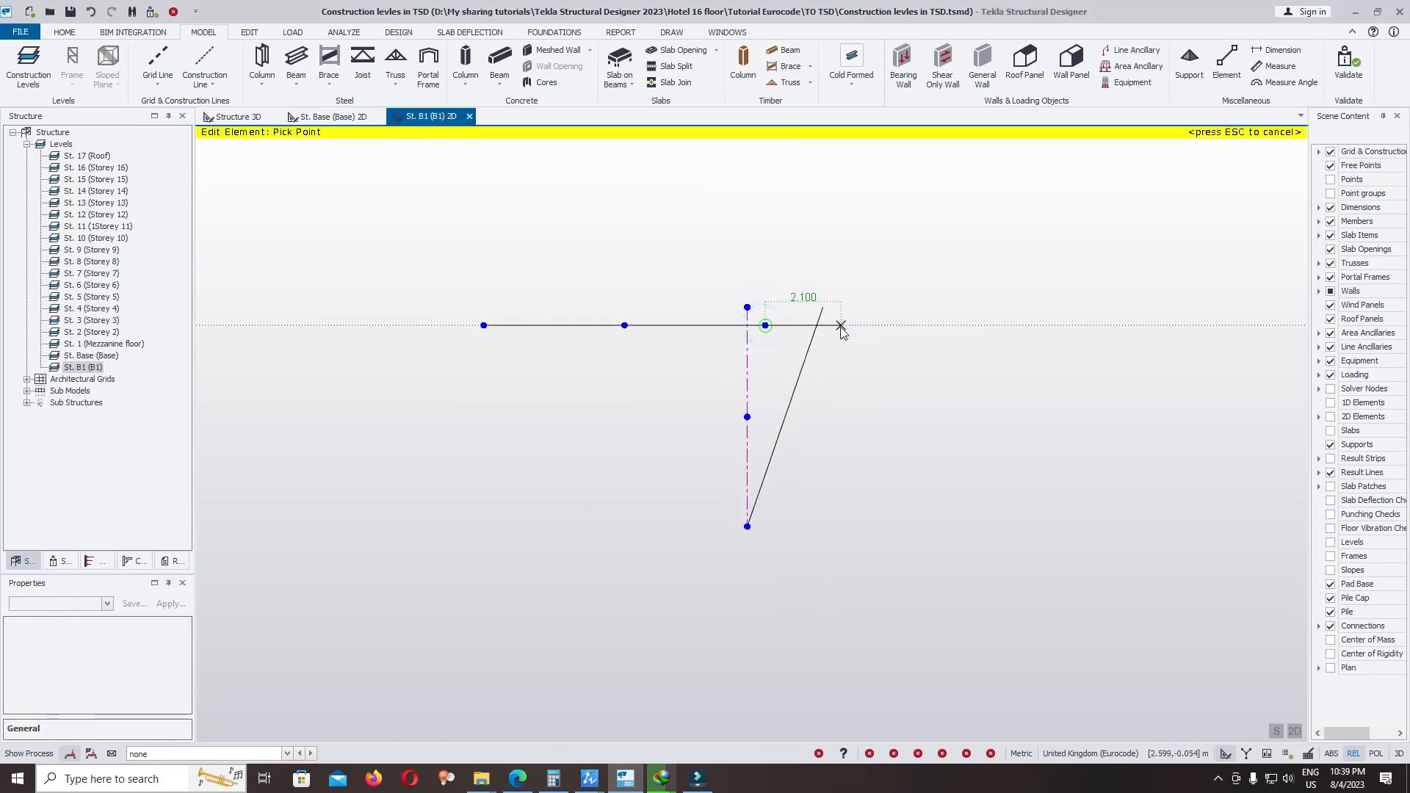
key(Escape)
click(764, 326)
click(765, 326)
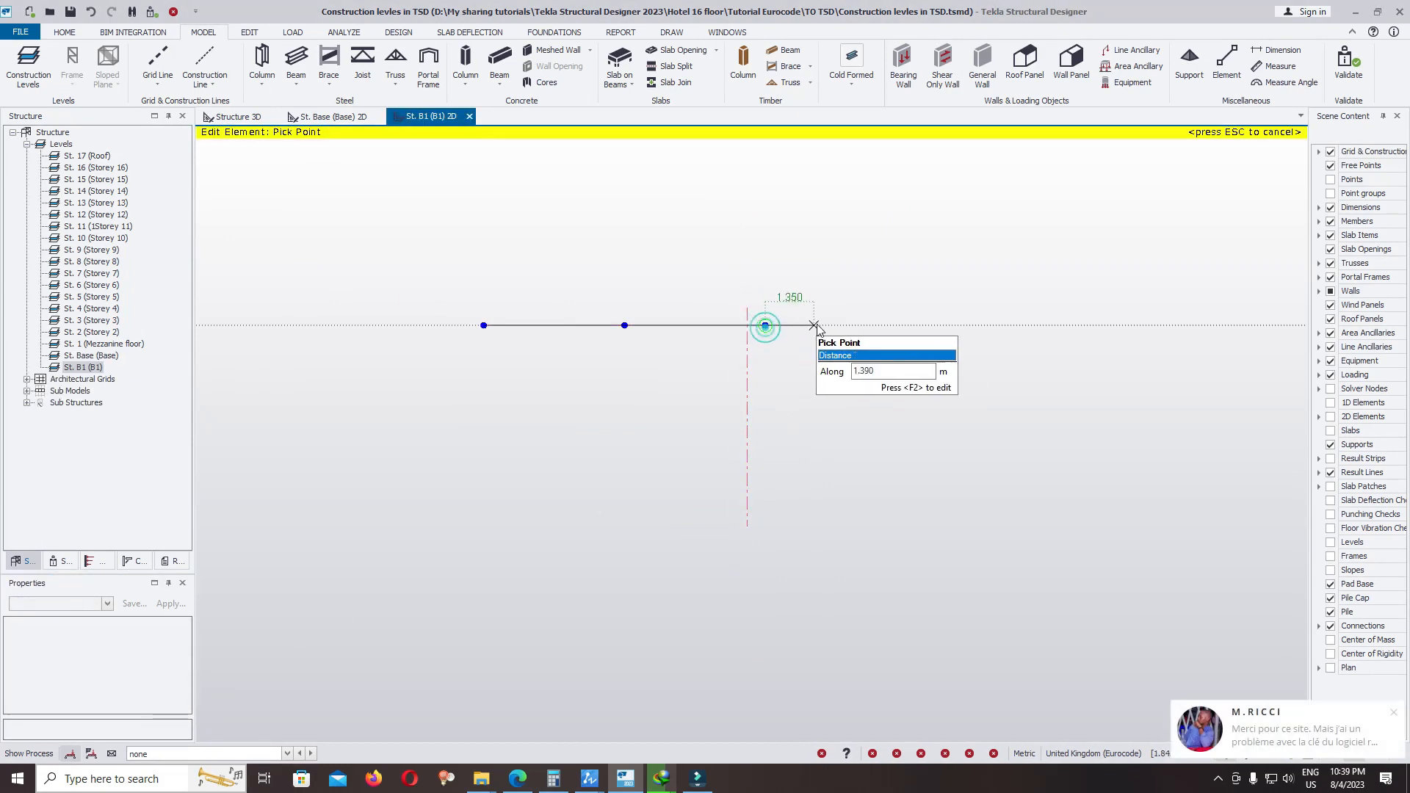
click(819, 324)
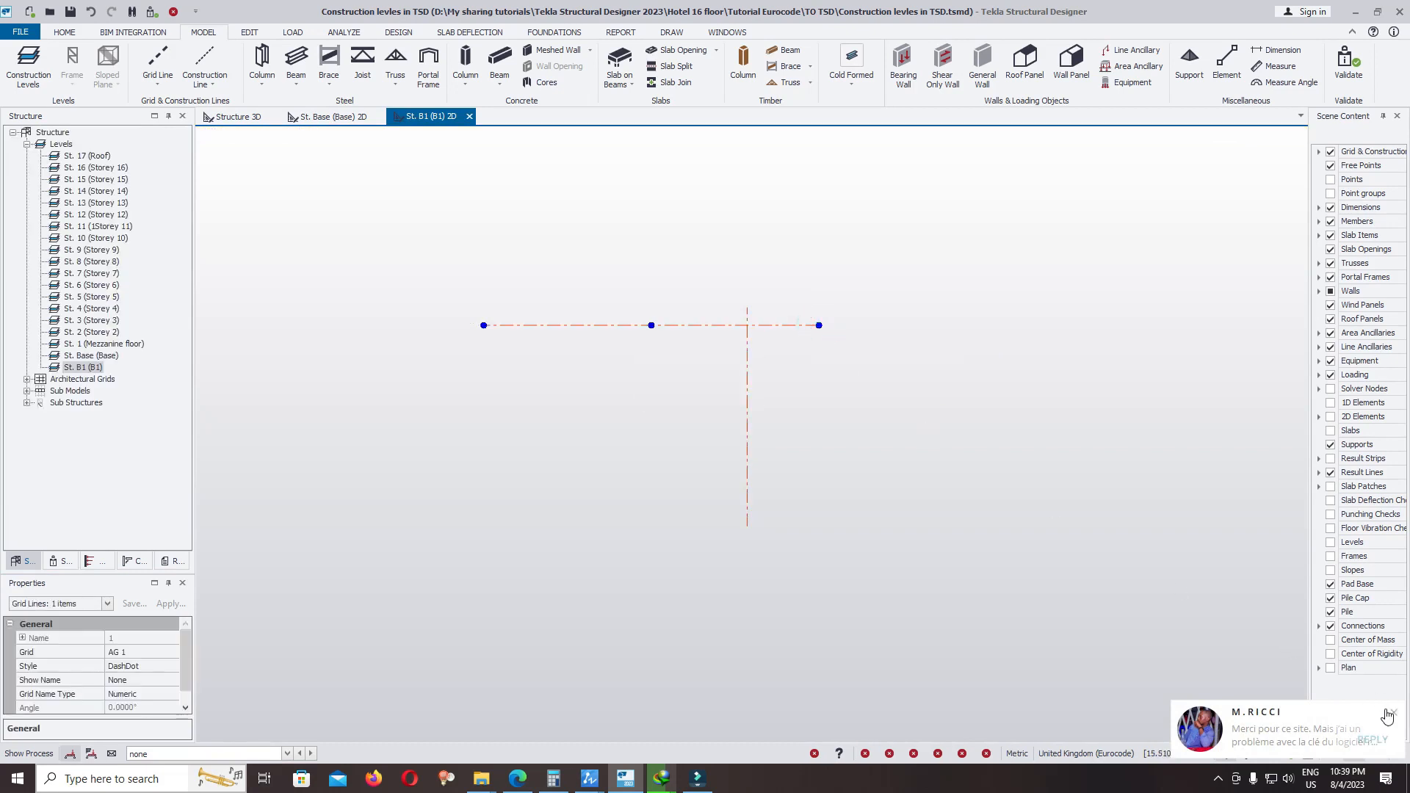
- Extend the upper end of the vertical grid line well above the horizontal grid line
click(747, 317)
click(778, 342)
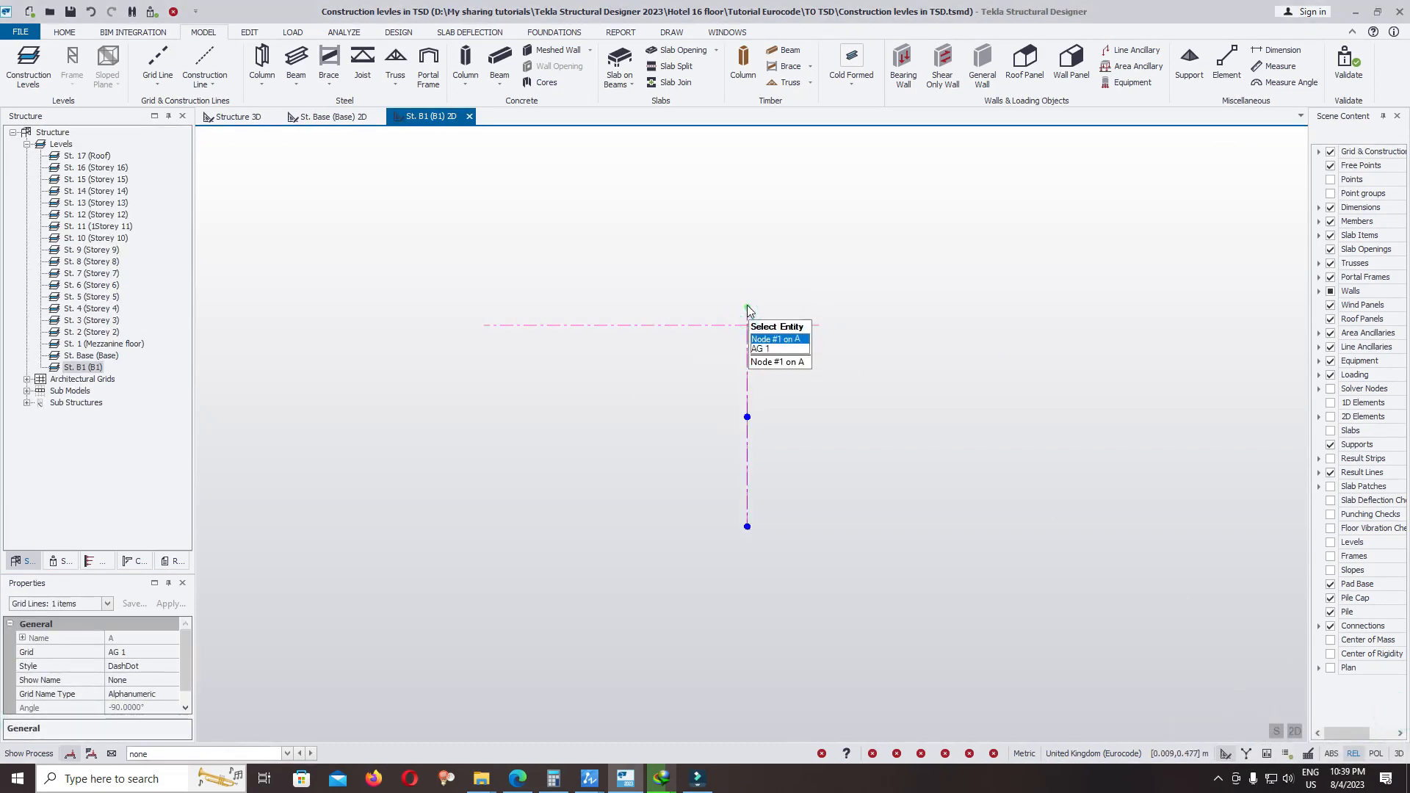
click(747, 304)
click(747, 234)
- Stretch the horizontal grid line's east end a little farther outward
click(817, 325)
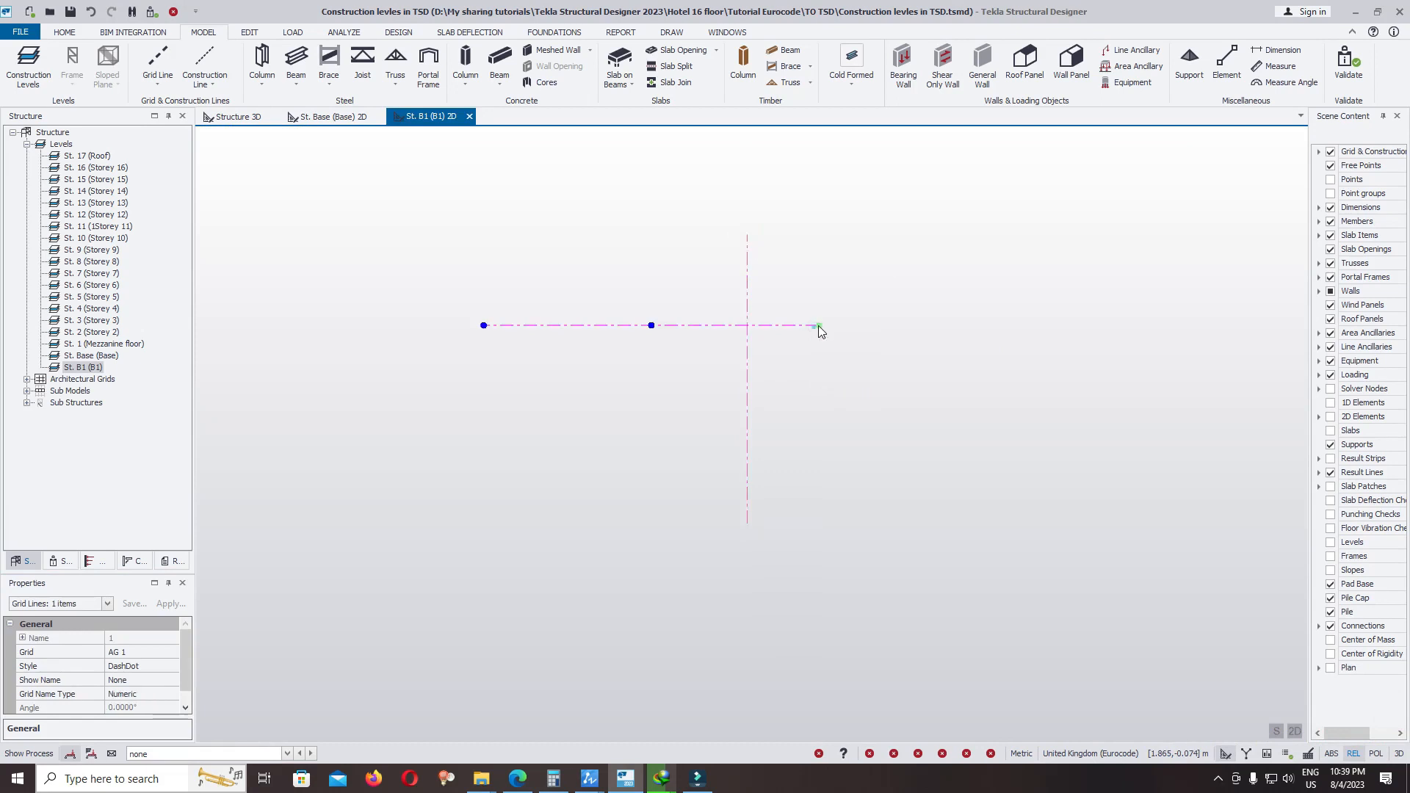
click(826, 362)
click(816, 325)
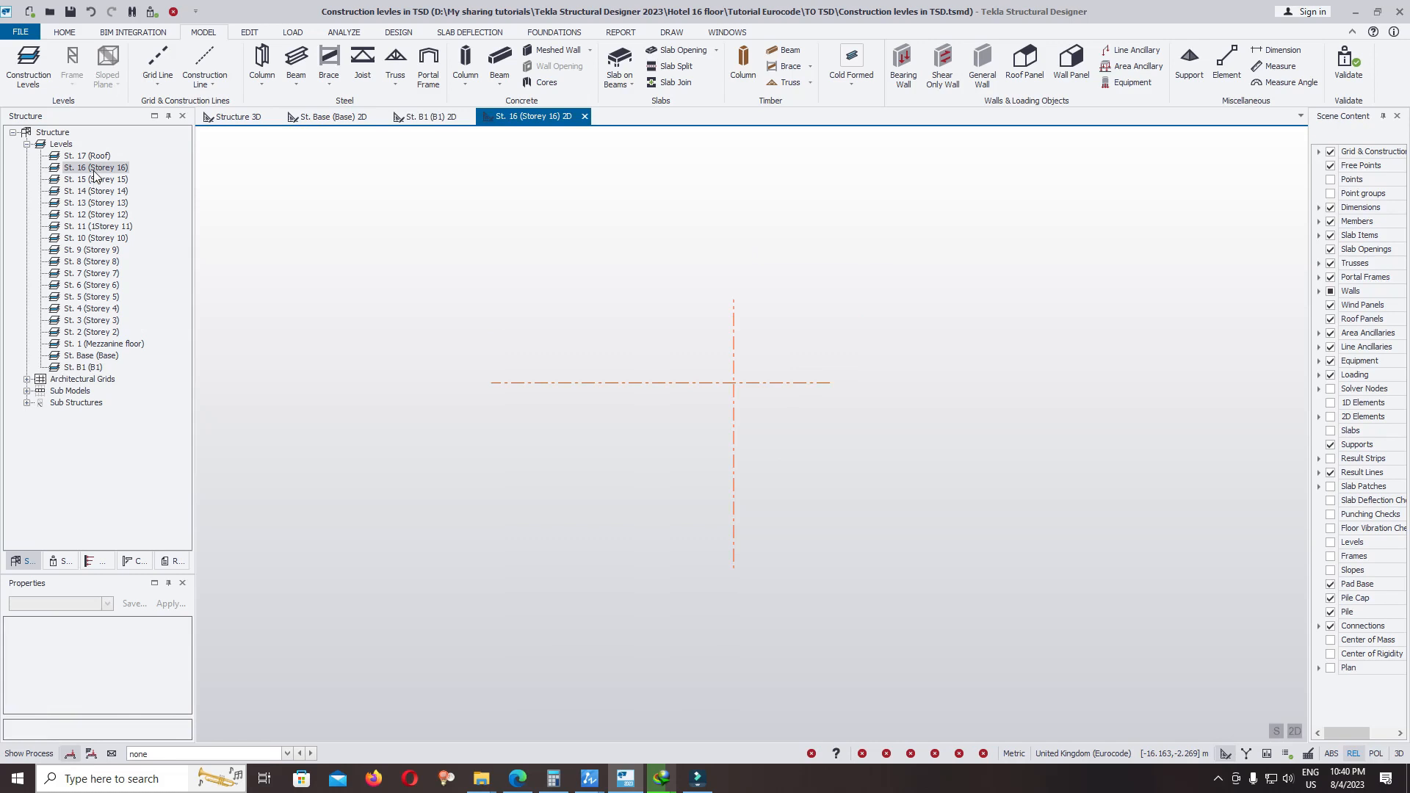
- Inspect the crossing grid lines in the St. 16 (Storey 16) 2D view and return to the St. B1 view
scroll(670, 432, down, 1)
scroll(551, 404, up, 1)
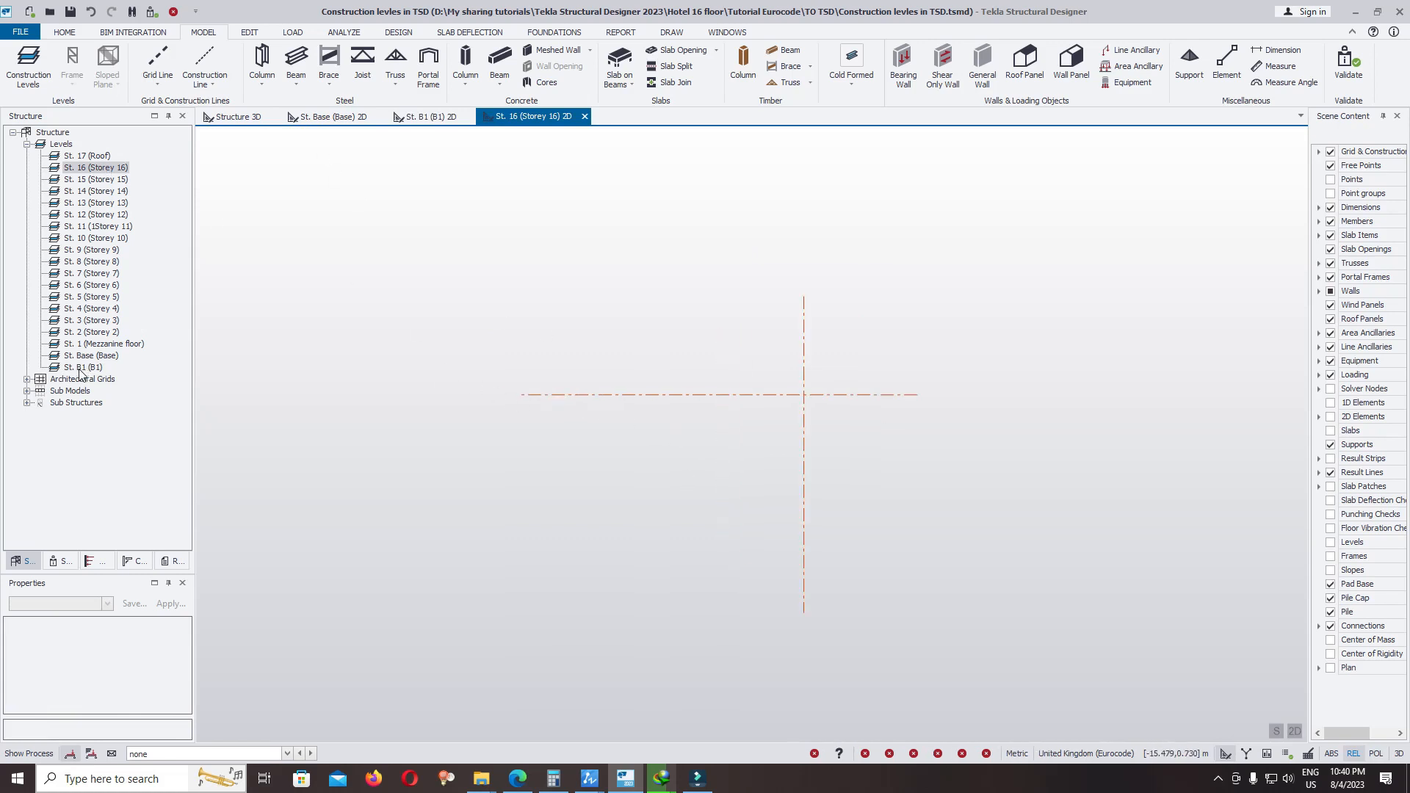
click(426, 117)
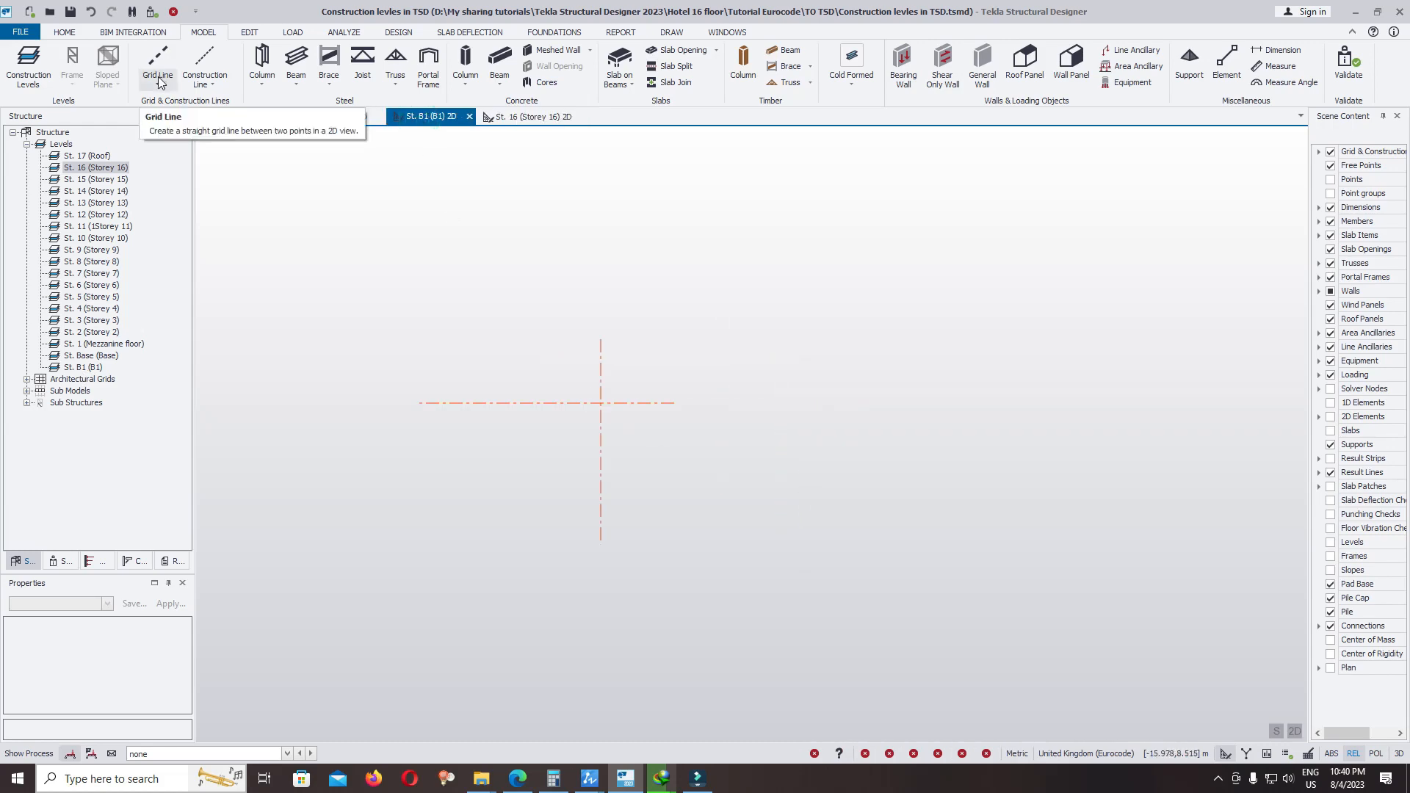
- Load TO TSD GL FLOOR, MEZZANINE FLOOR.dxf for import and keep only the Grid Name layer
click(161, 81)
click(187, 230)
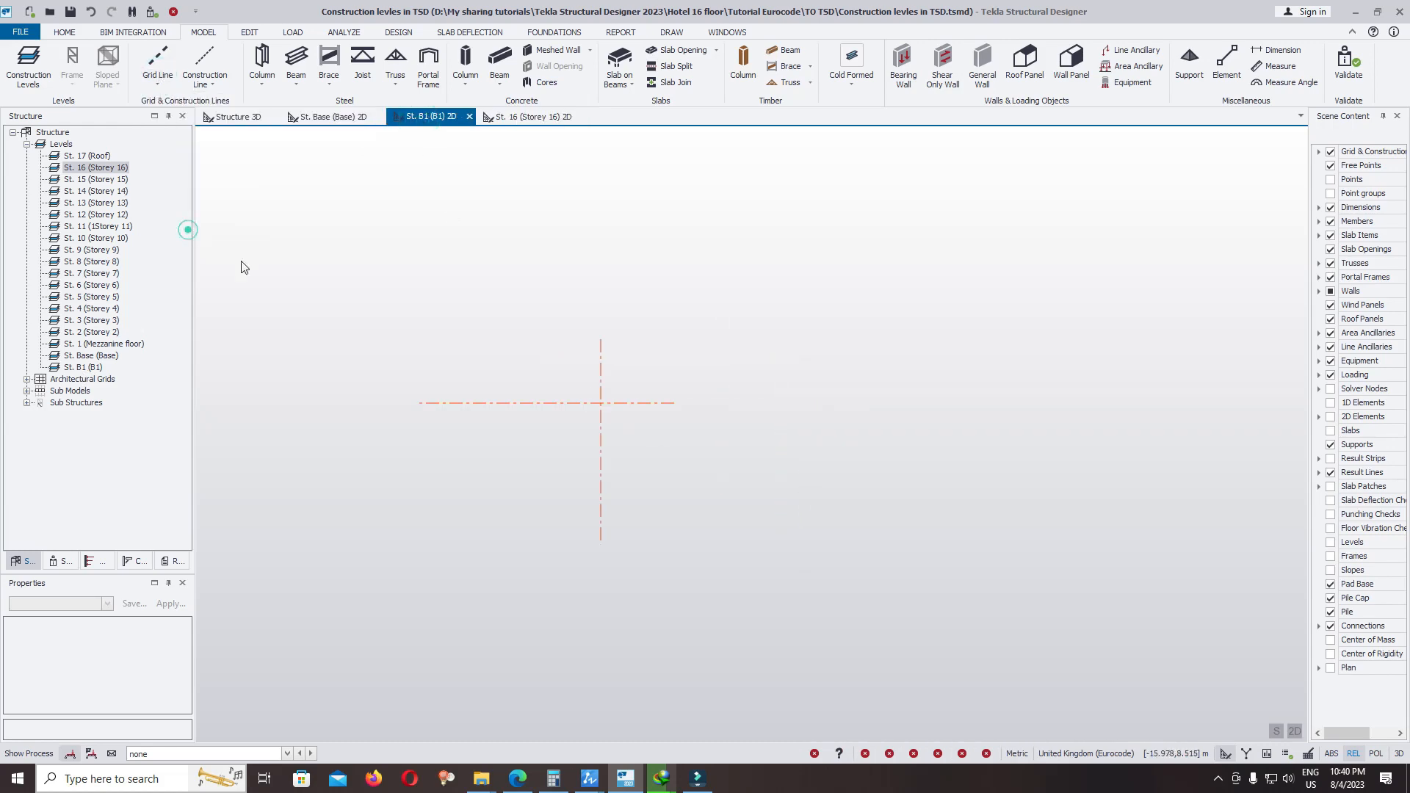
click(842, 459)
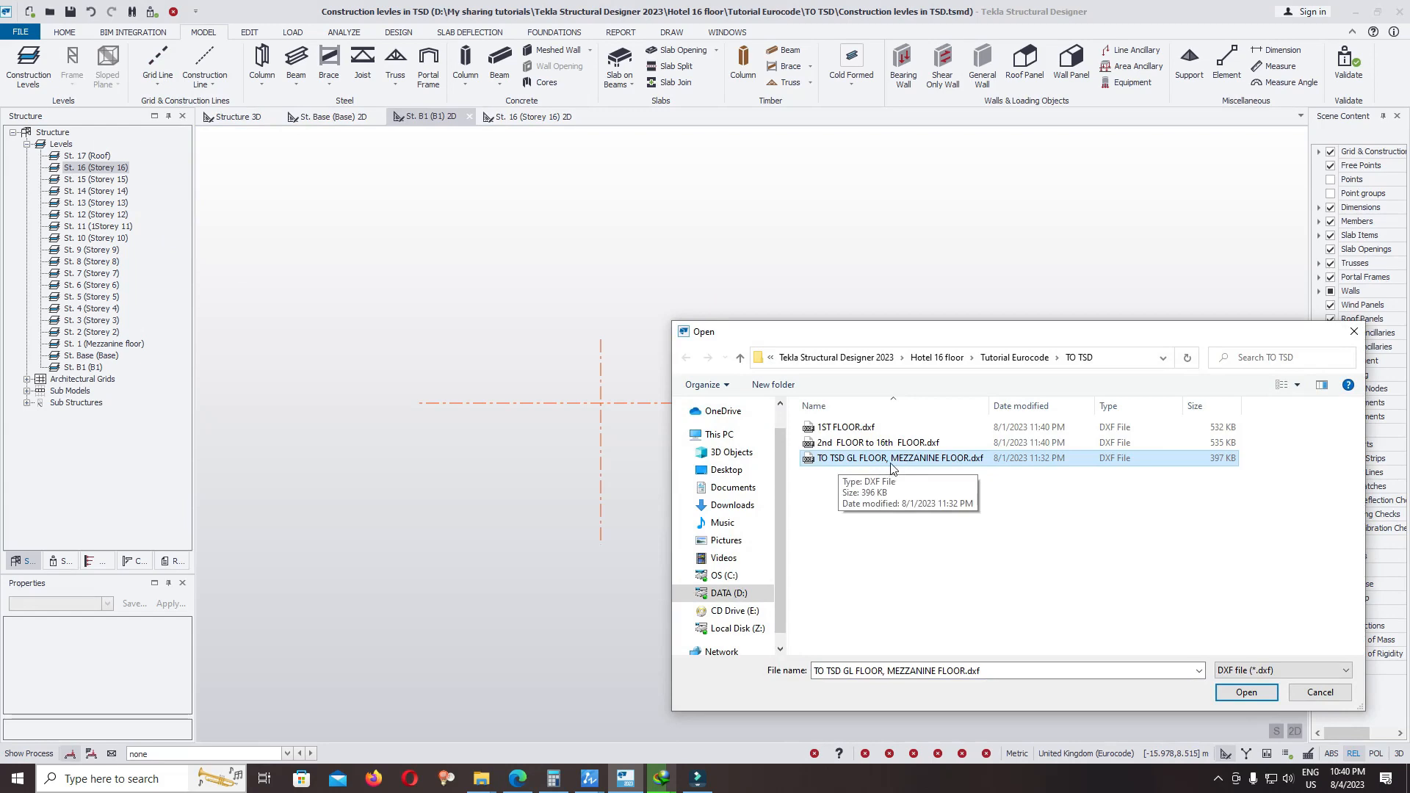
click(1246, 692)
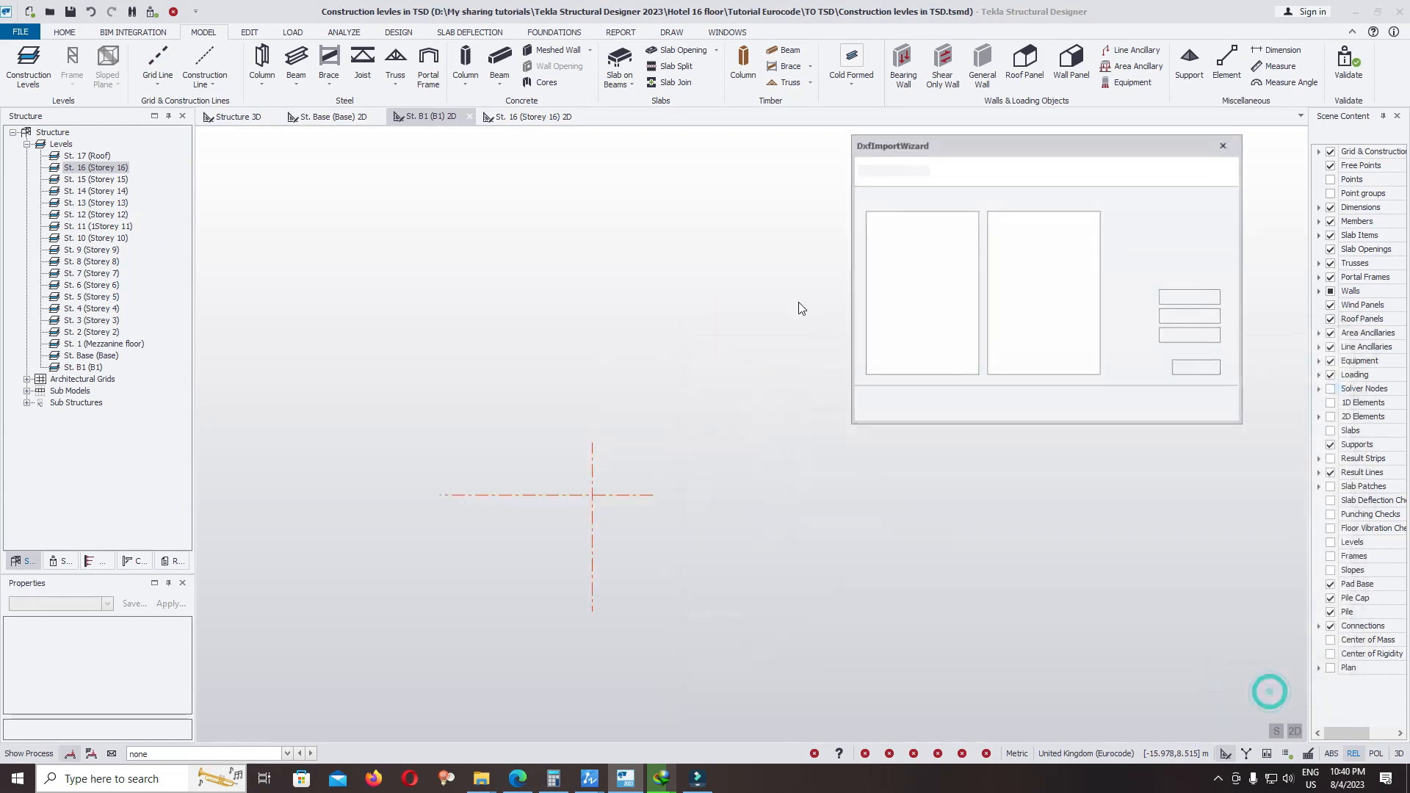
click(871, 218)
click(872, 238)
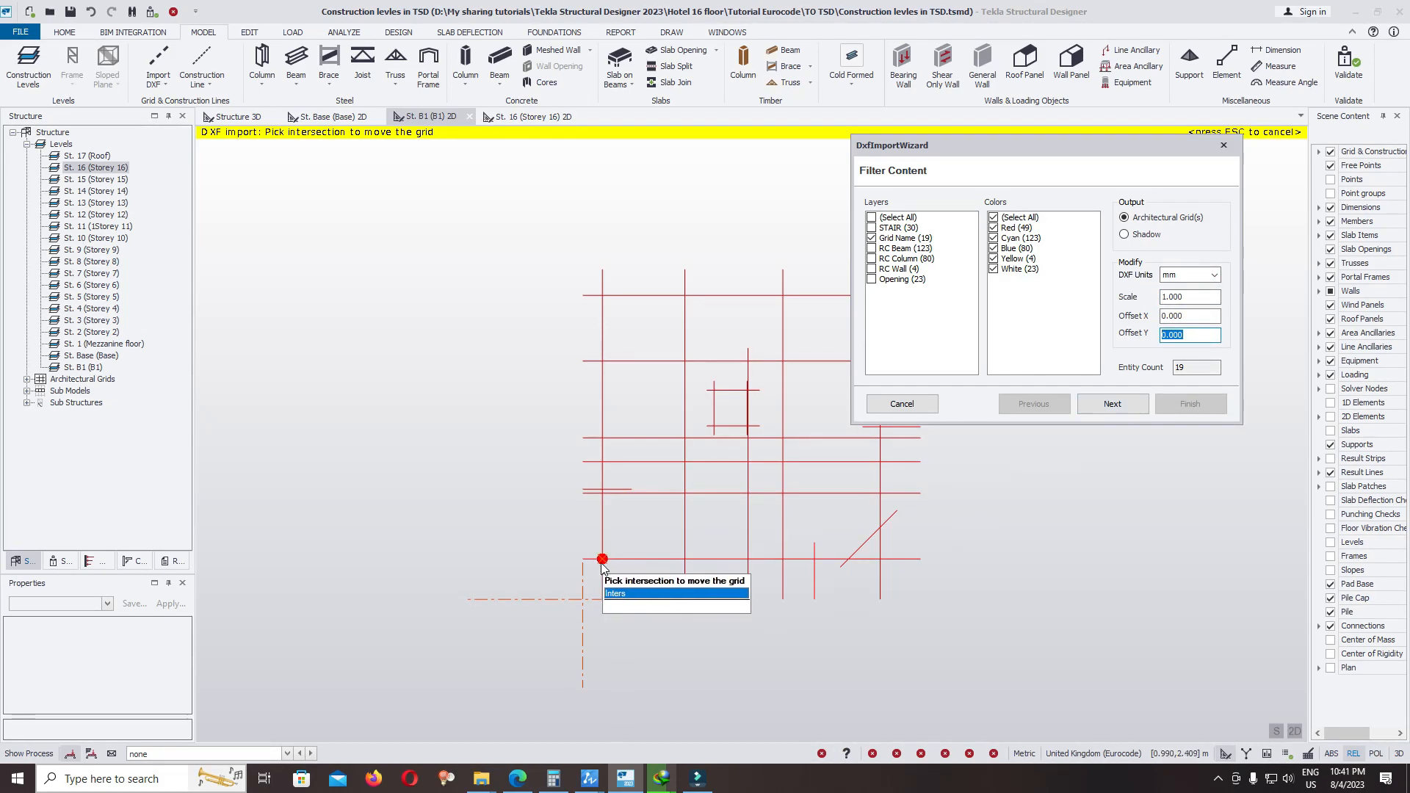
- Check the lower-left grid intersection in the ZWCAD mezzanine drawing and move the imported grid's matching intersection onto the crossing of the two reference grid lines
scroll(604, 562, up, 5)
scroll(571, 540, down, 2)
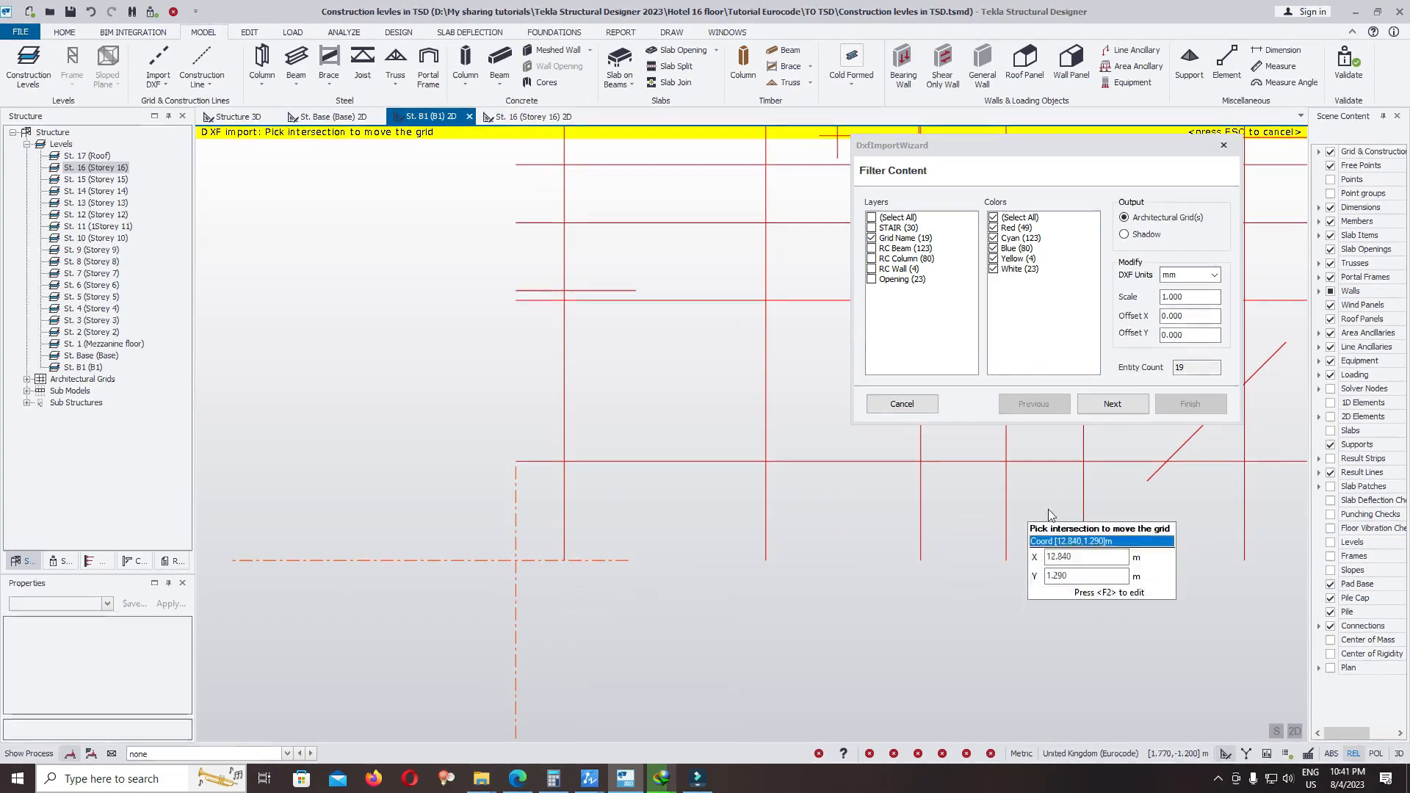
mouse_move(590, 778)
click(706, 716)
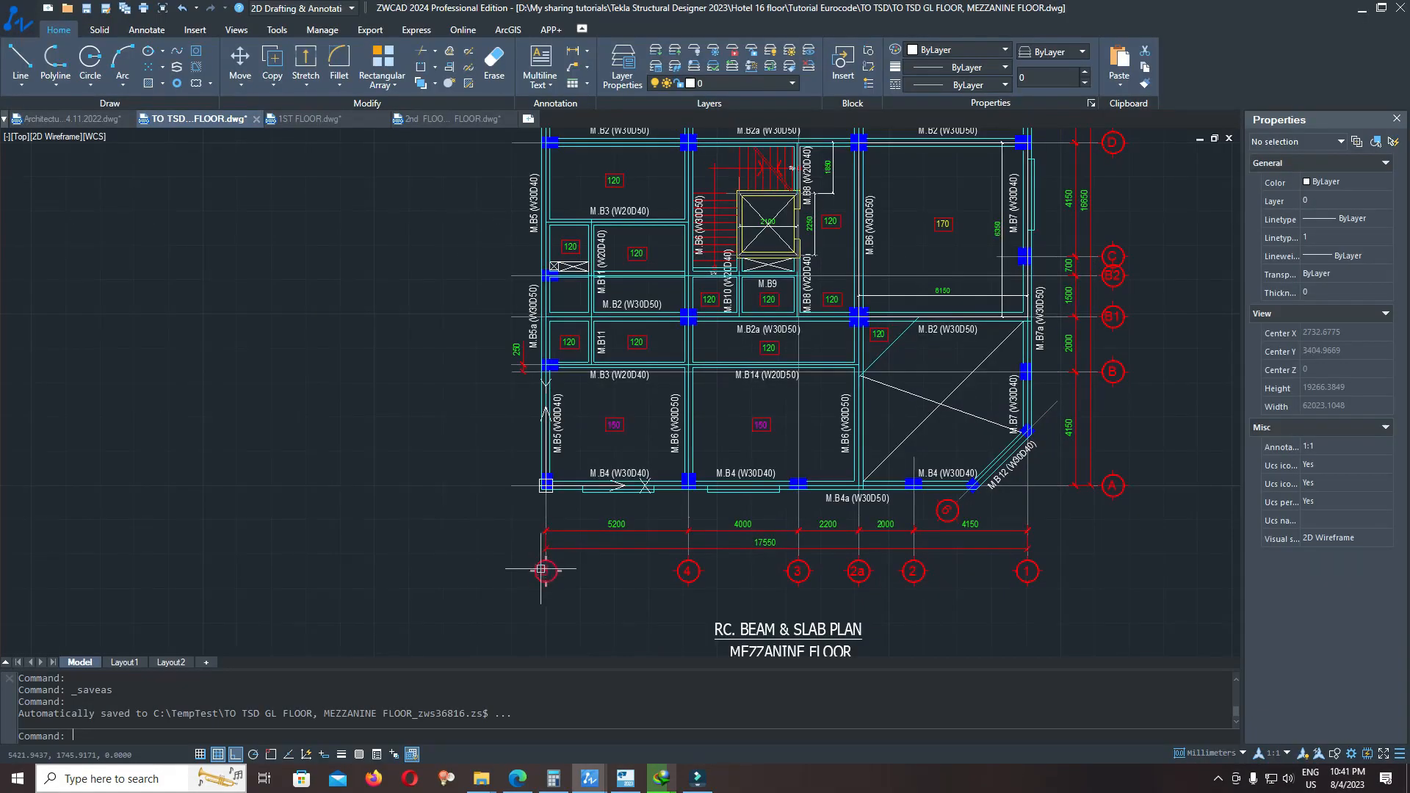
key(alt+Tab)
click(564, 464)
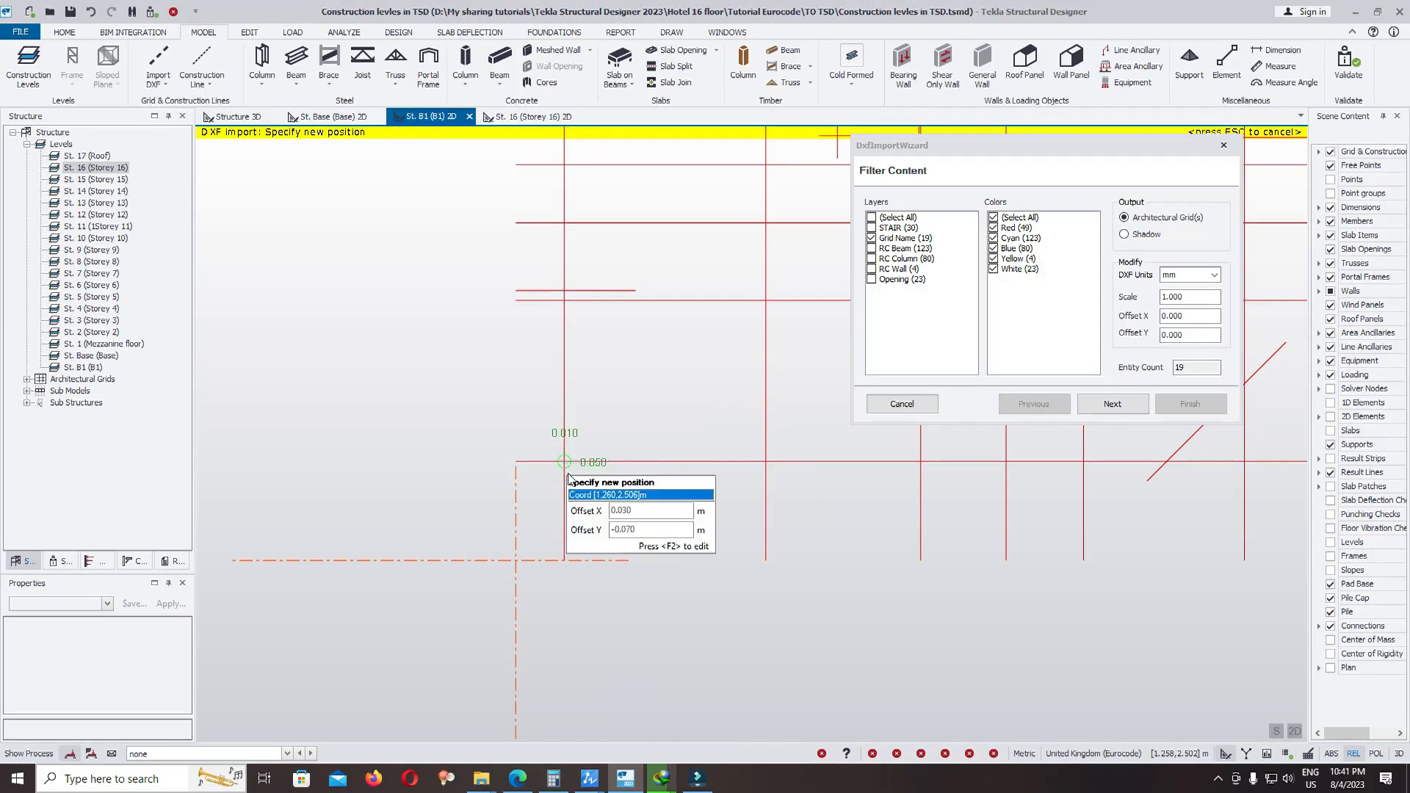
click(515, 564)
- Add levels St. Base (Base) and St. 1 (Mezzanine floor) to St. B1 for the merged grid and finish the DXF import
click(1112, 403)
drag(1113, 237, 1100, 308)
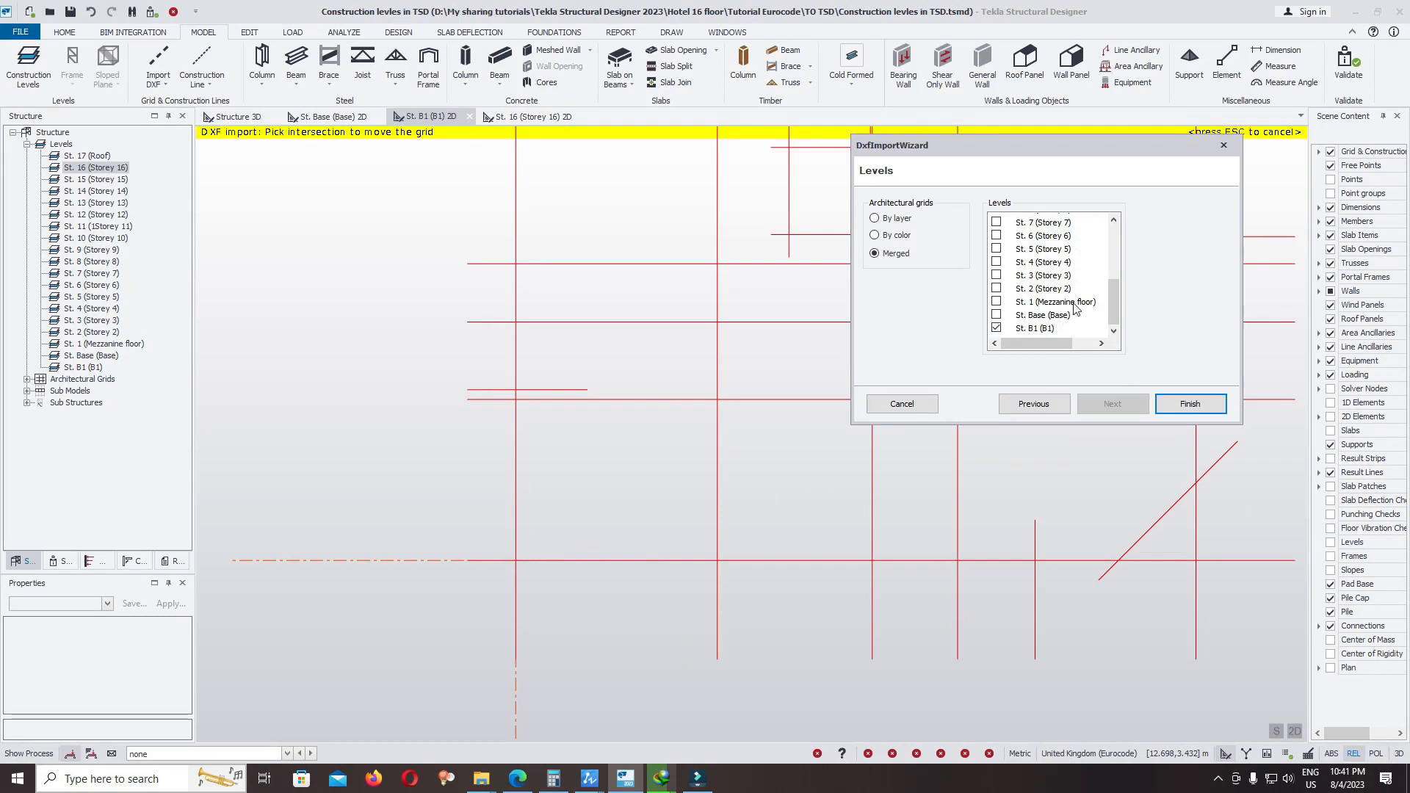
click(996, 315)
click(1113, 298)
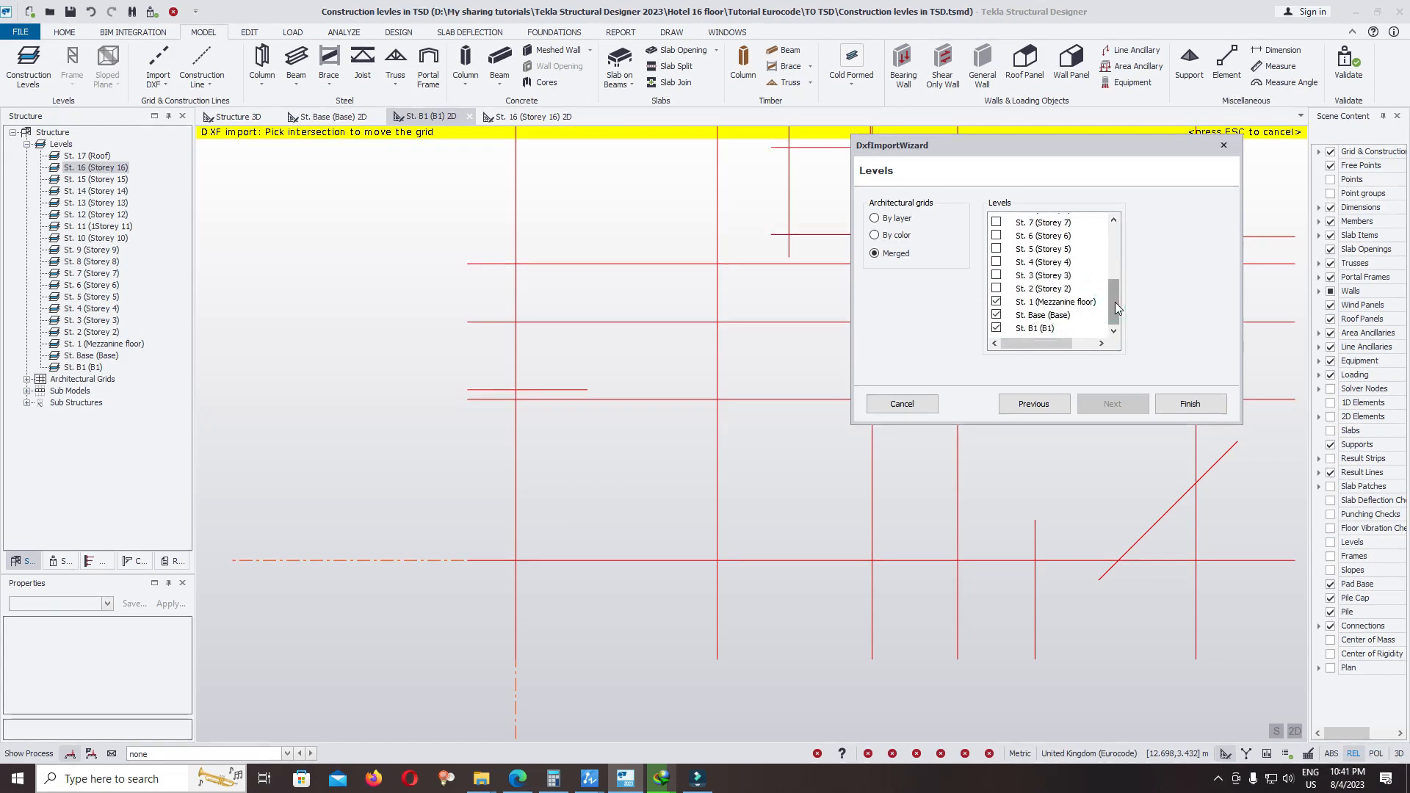
scroll(1109, 323, up, 1)
drag(1111, 304, 1112, 314)
click(1189, 403)
- Set the user name of the westernmost vertical grid line, labelled 10, to 5
scroll(755, 496, down, 5)
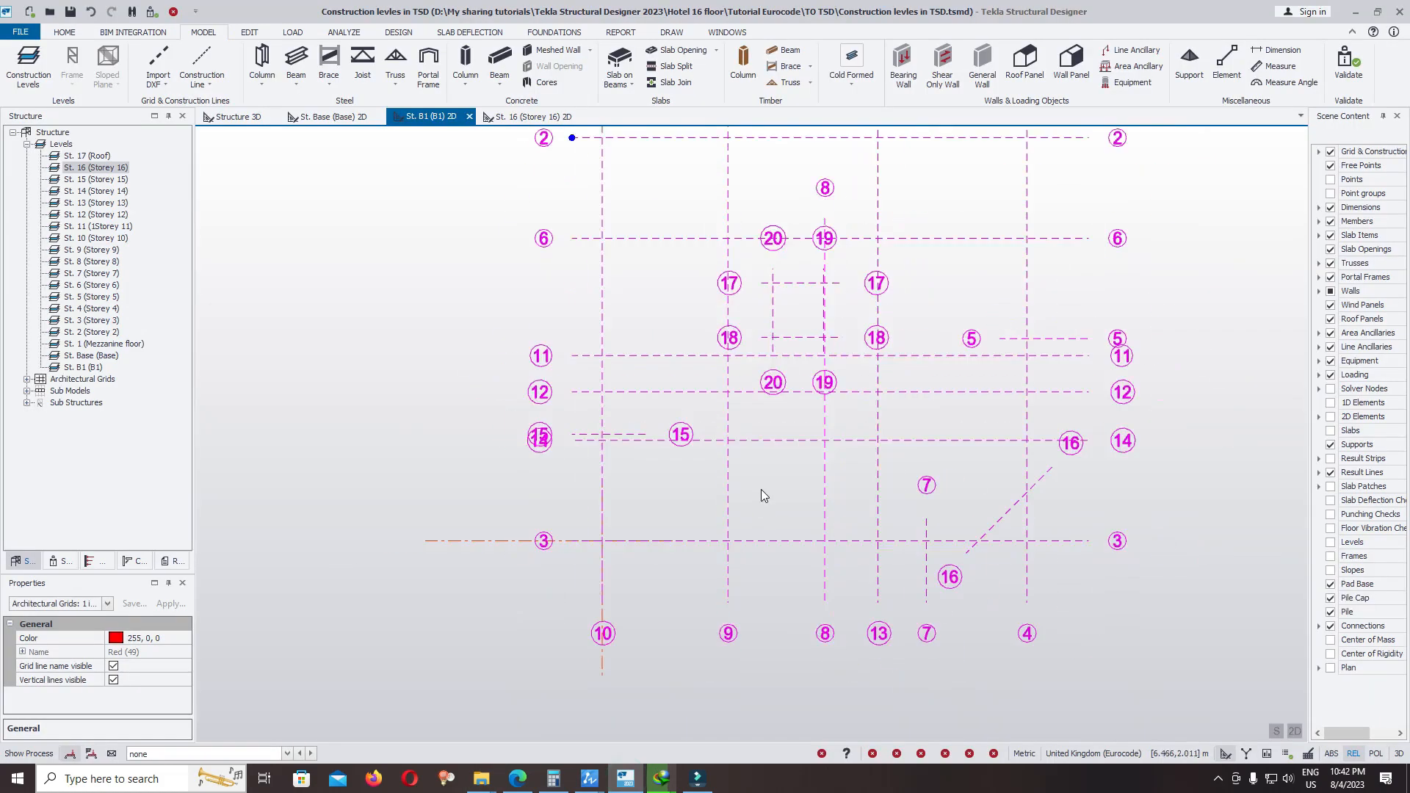
scroll(705, 543, up, 2)
click(23, 651)
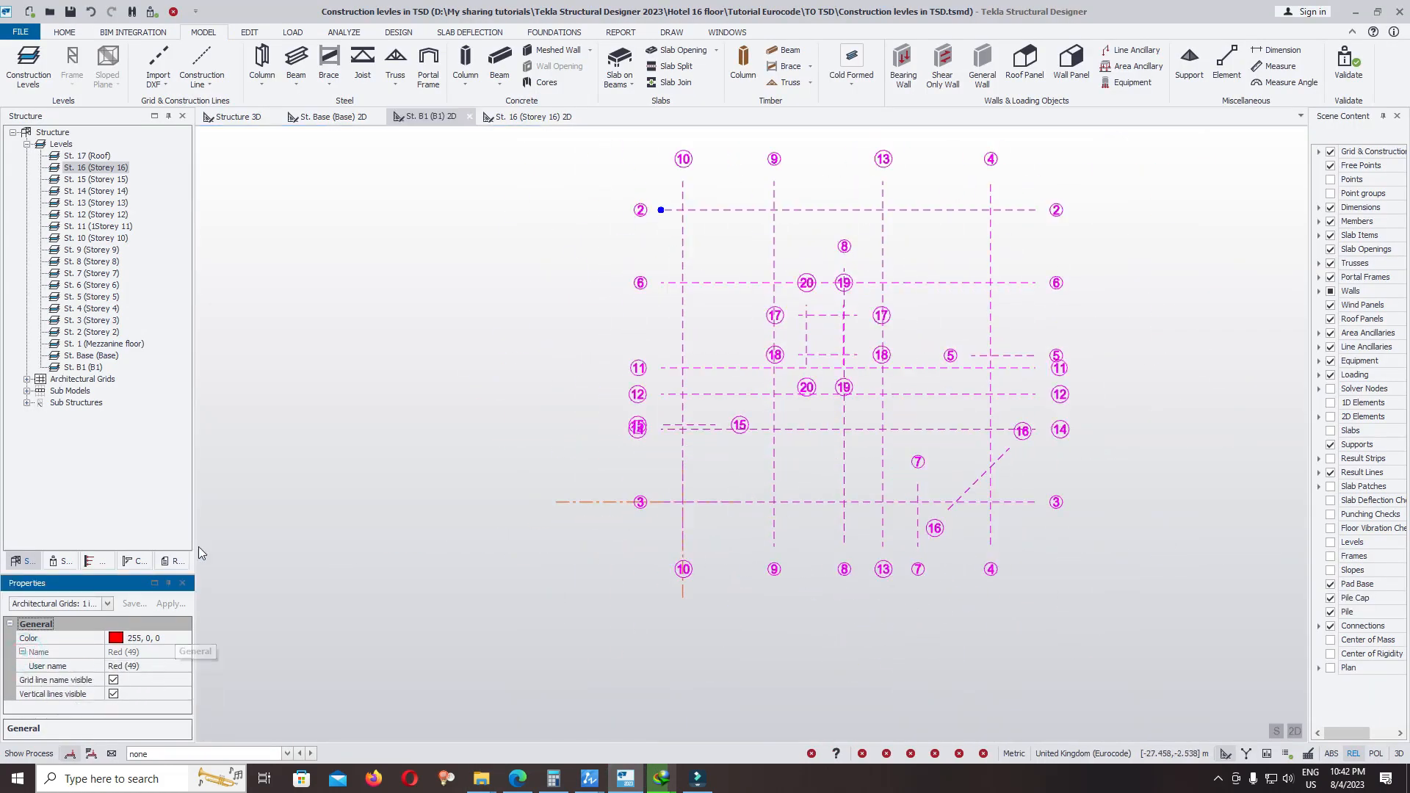
scroll(678, 582, up, 3)
click(685, 566)
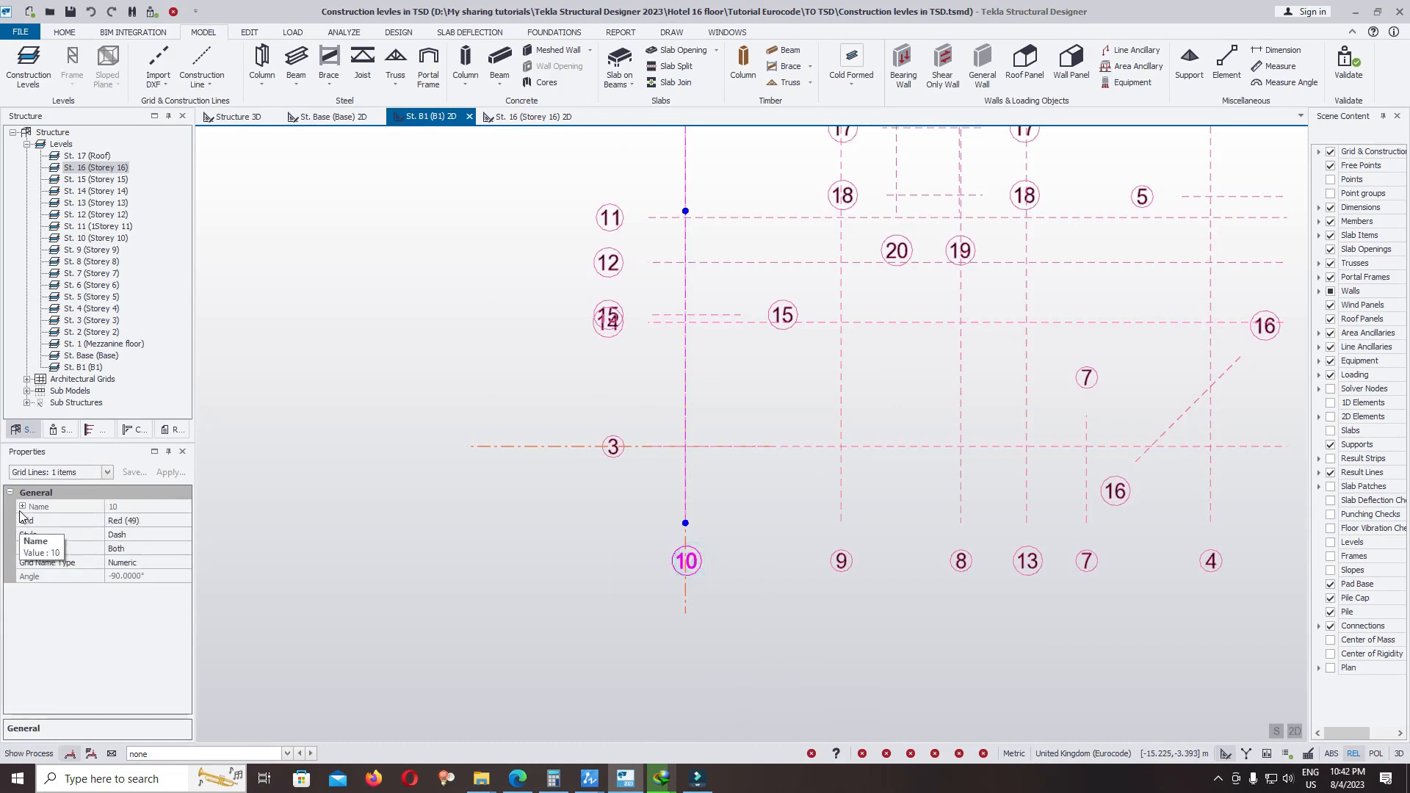
click(59, 507)
click(62, 522)
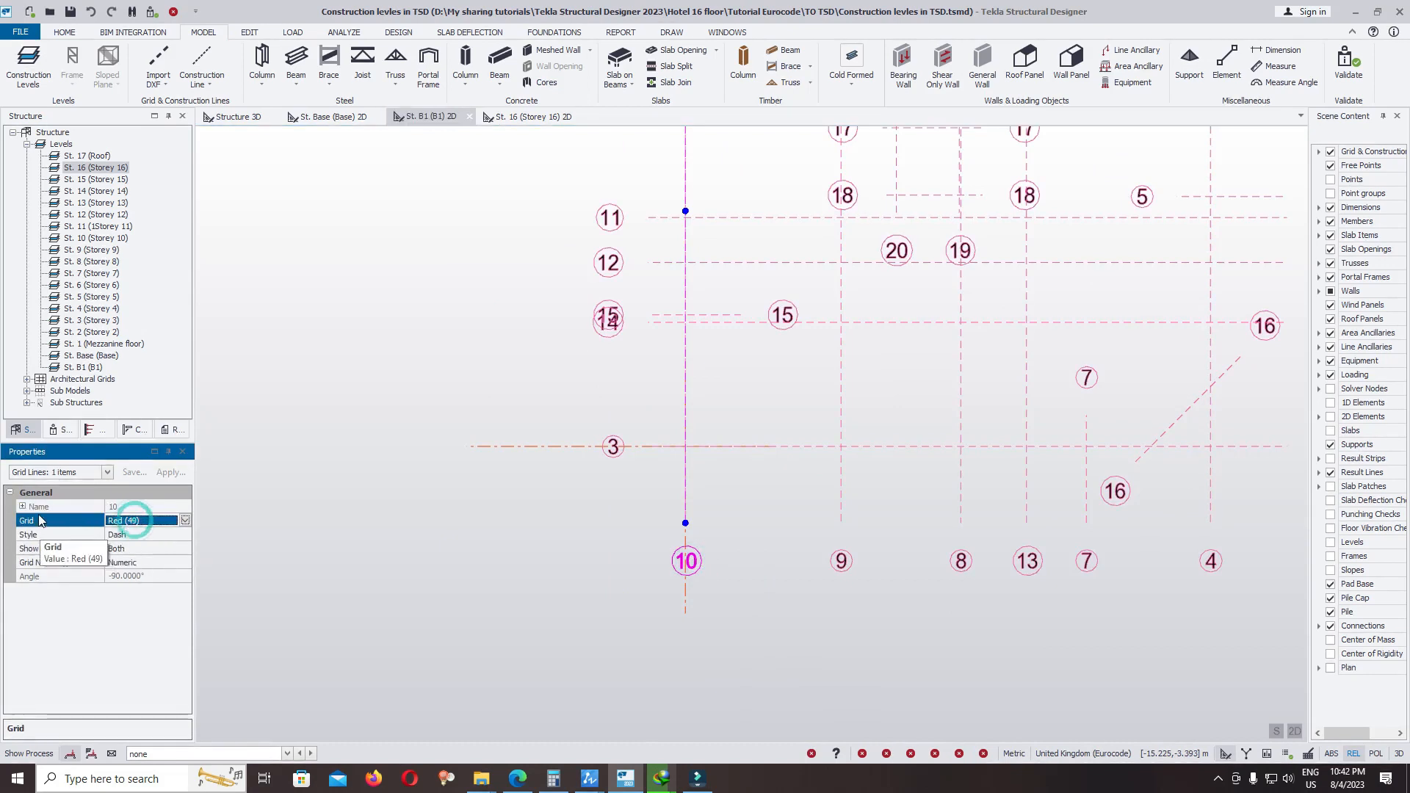
click(22, 507)
click(145, 521)
text(5)
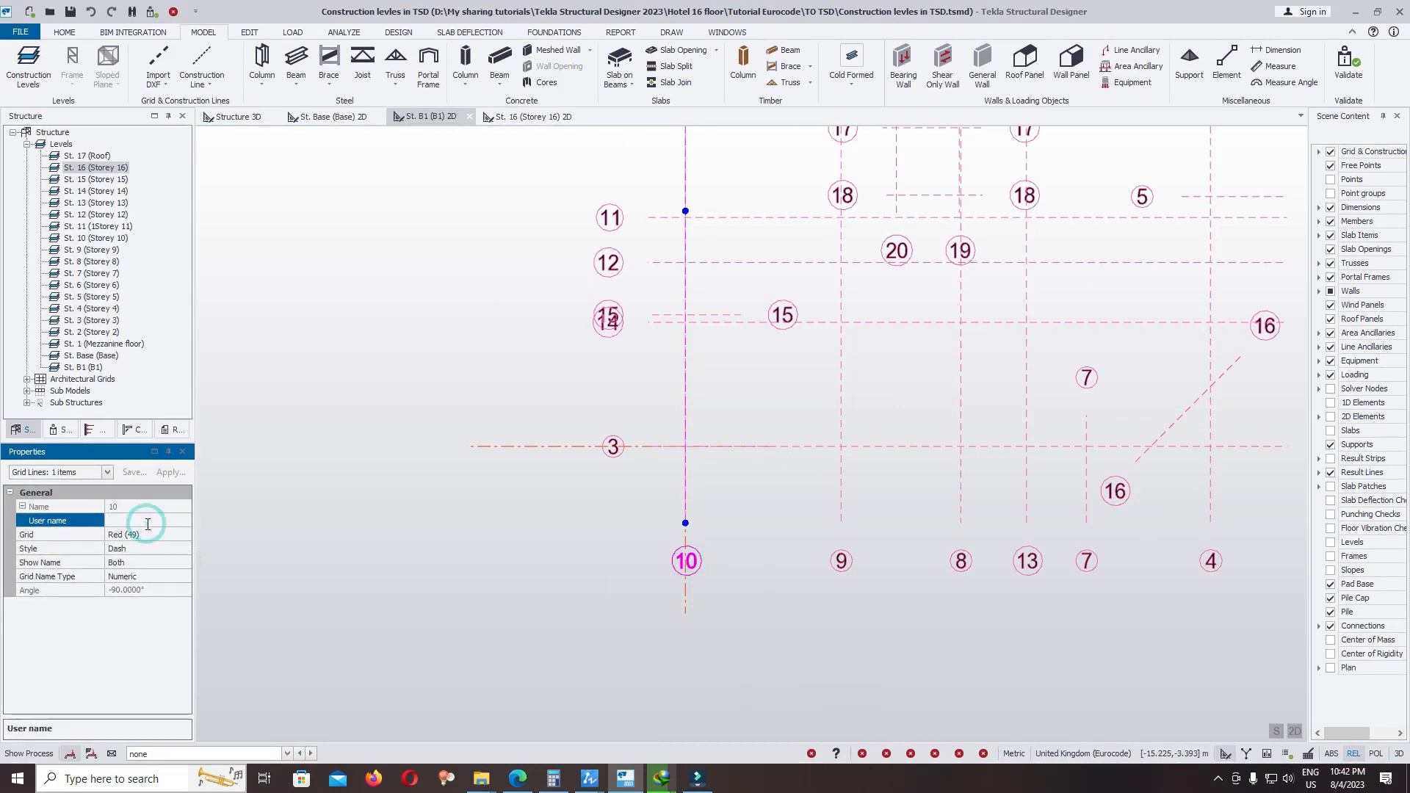
click(807, 617)
- Set the user name of the second vertical grid line from the west, labelled 9, to 4
click(846, 562)
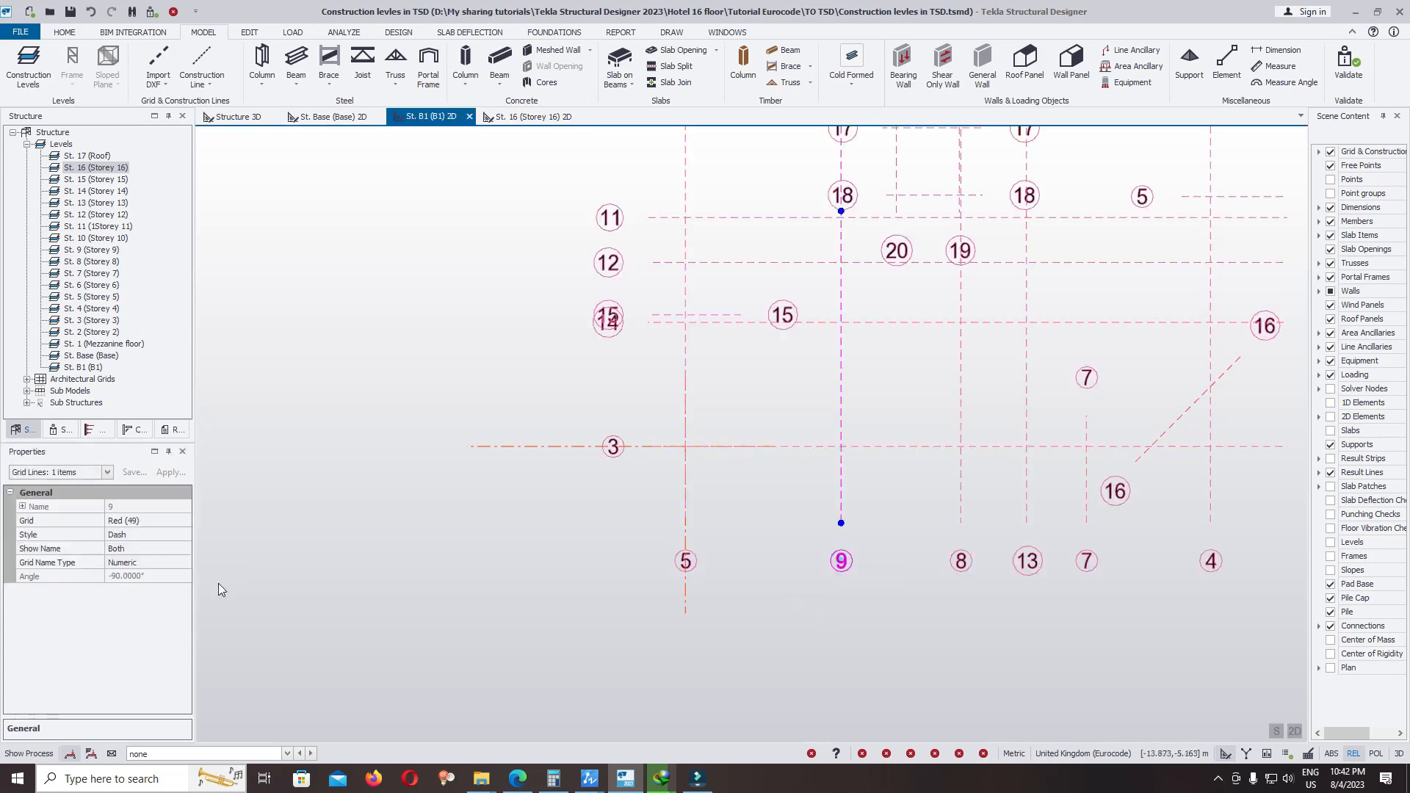
click(22, 507)
click(22, 506)
click(119, 520)
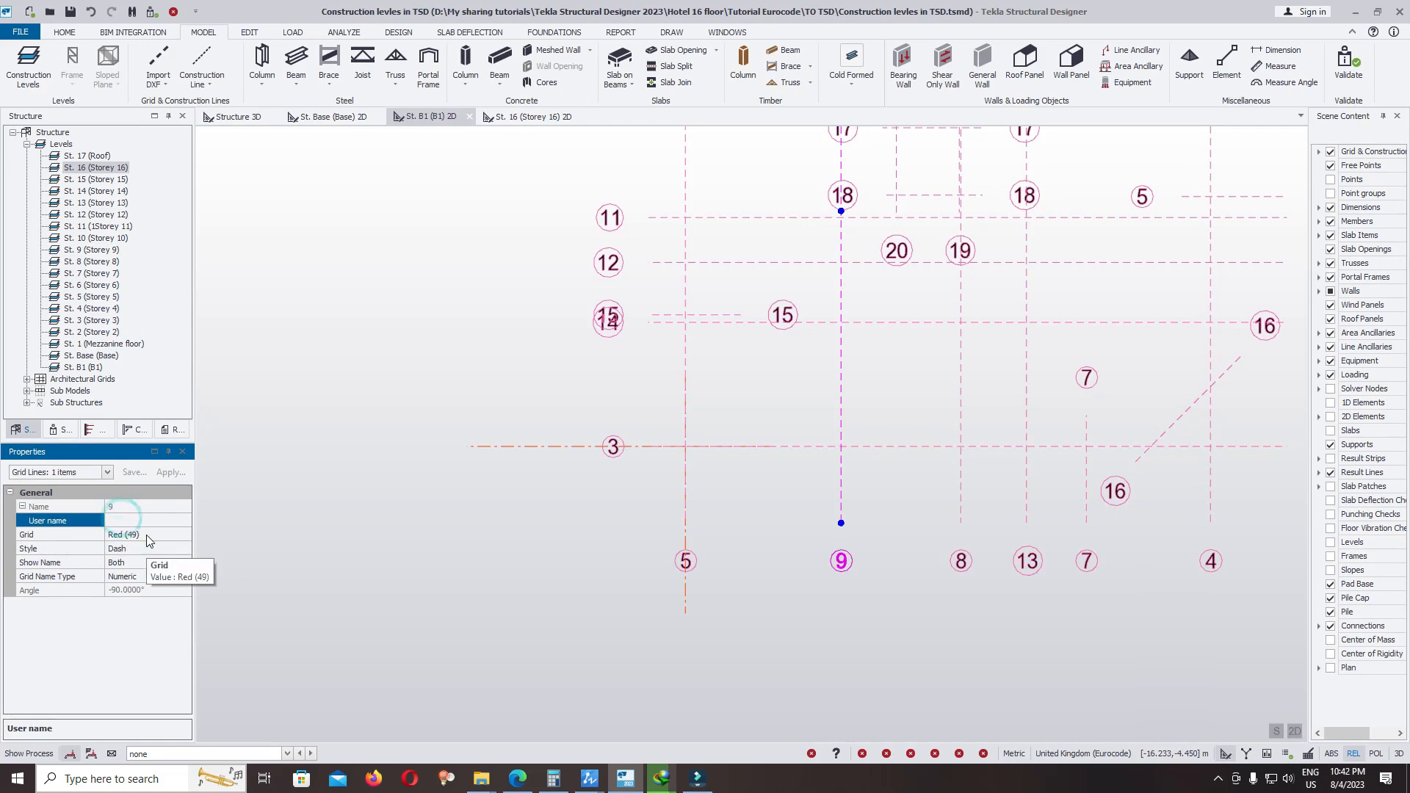
text(4)
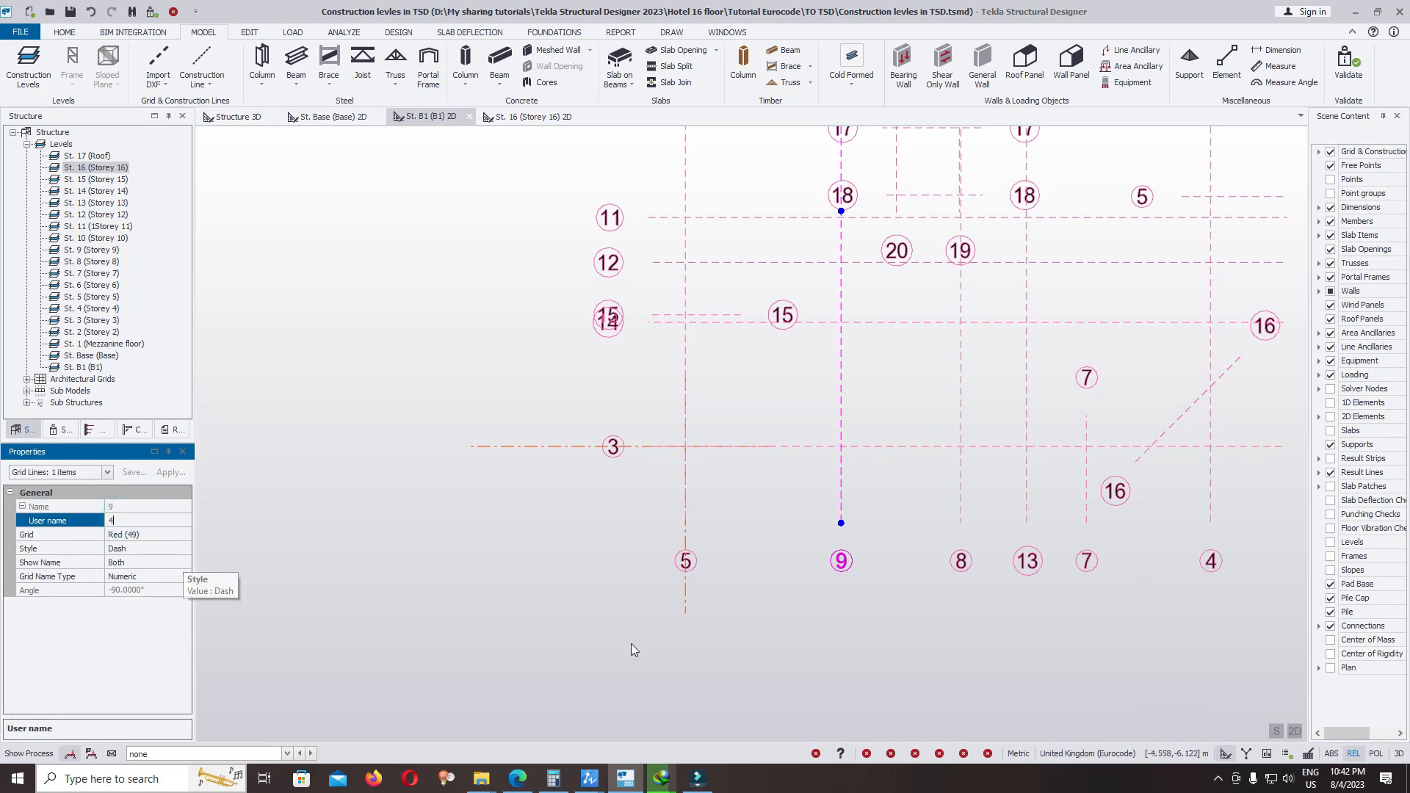
click(987, 612)
- Set the user name of the third vertical grid line from the west, labelled 8, to 3
click(961, 562)
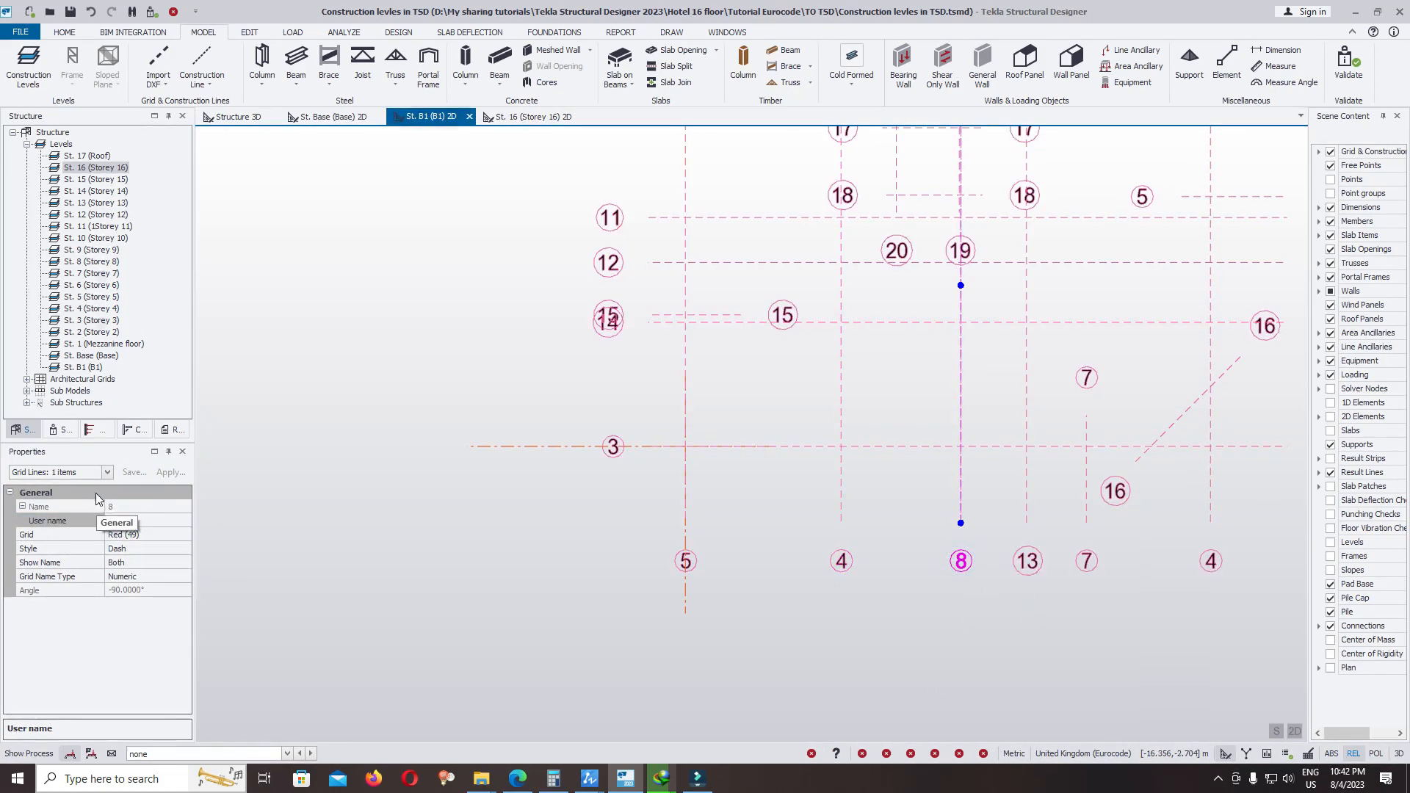
click(70, 520)
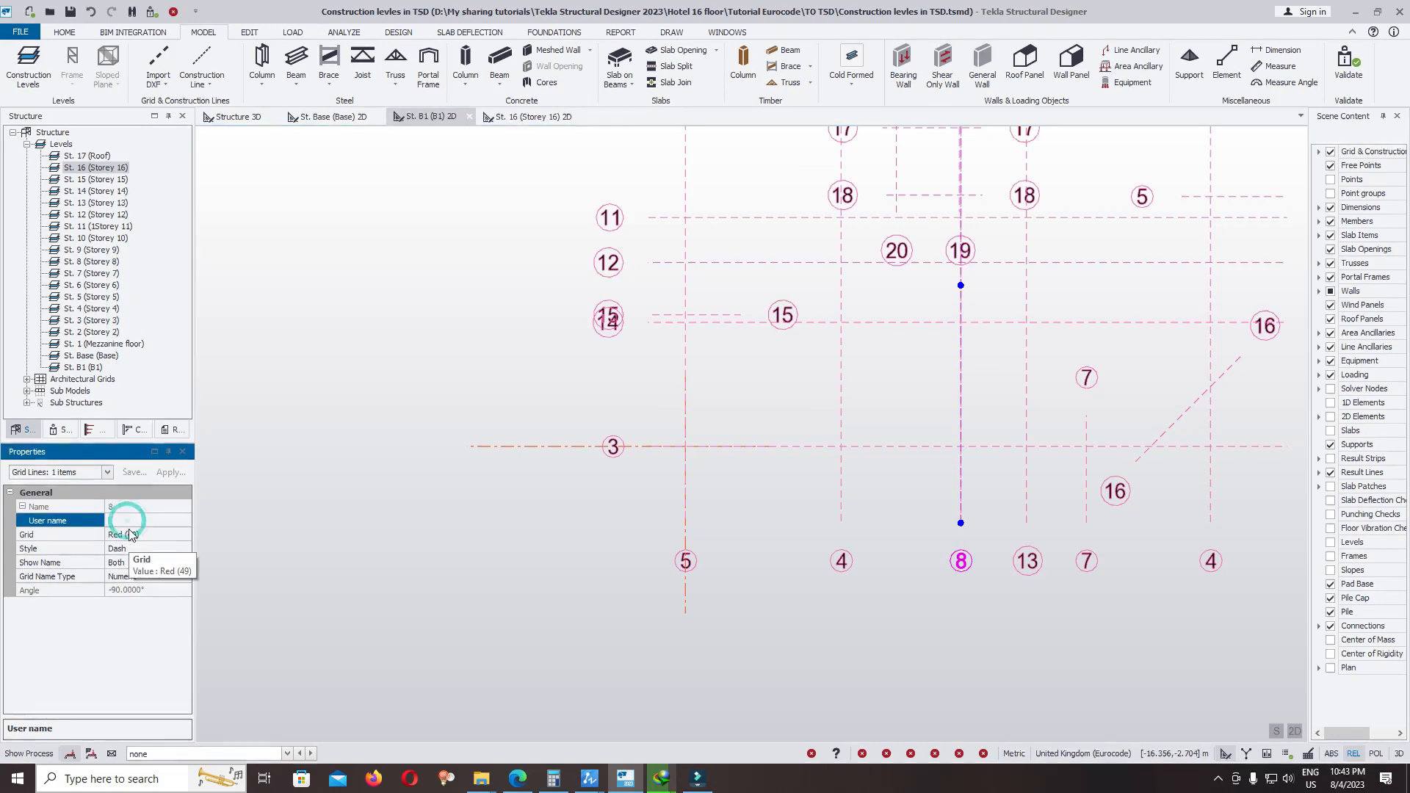
text(3)
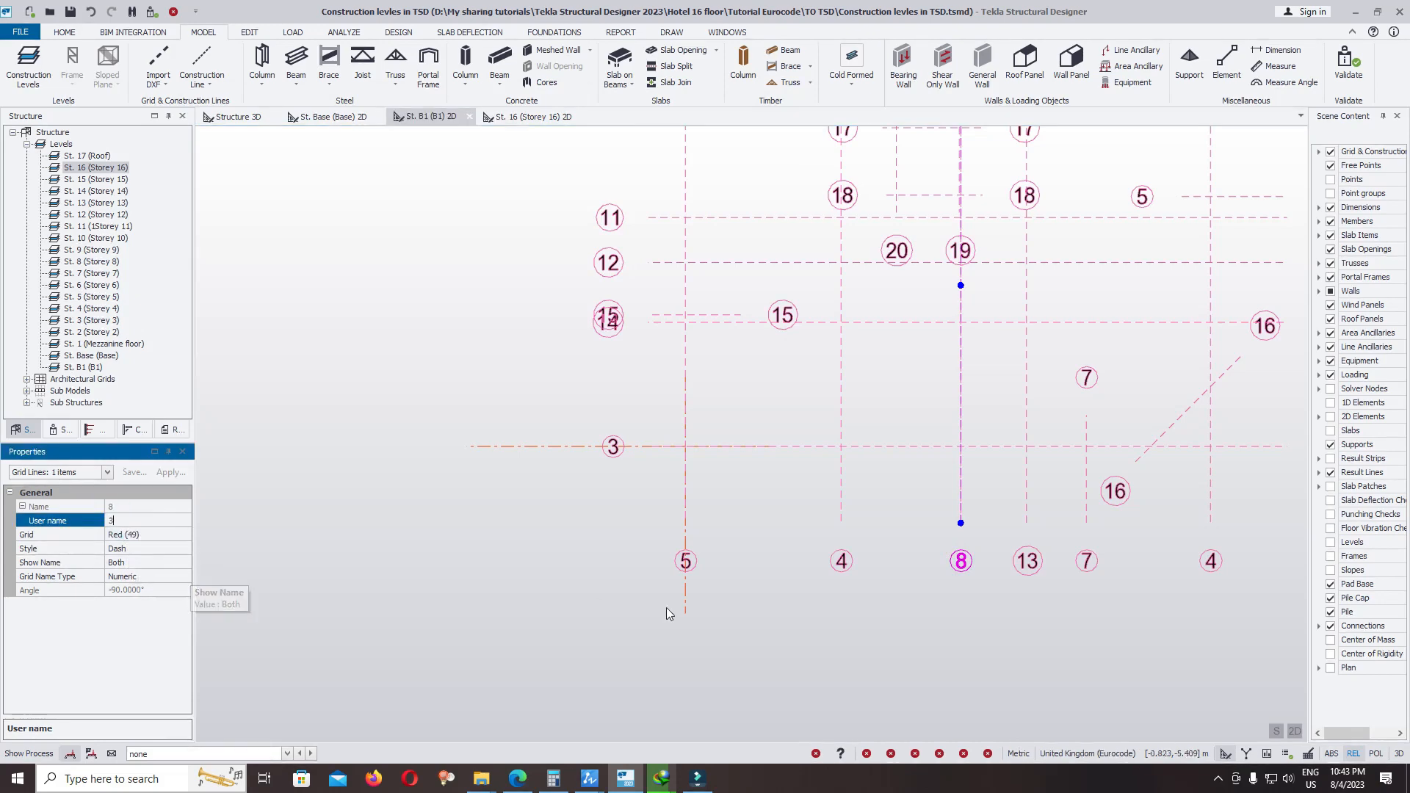
key(Return)
click(1005, 613)
- Set the user name of the vertical grid line labelled 13 to 2a
click(1032, 564)
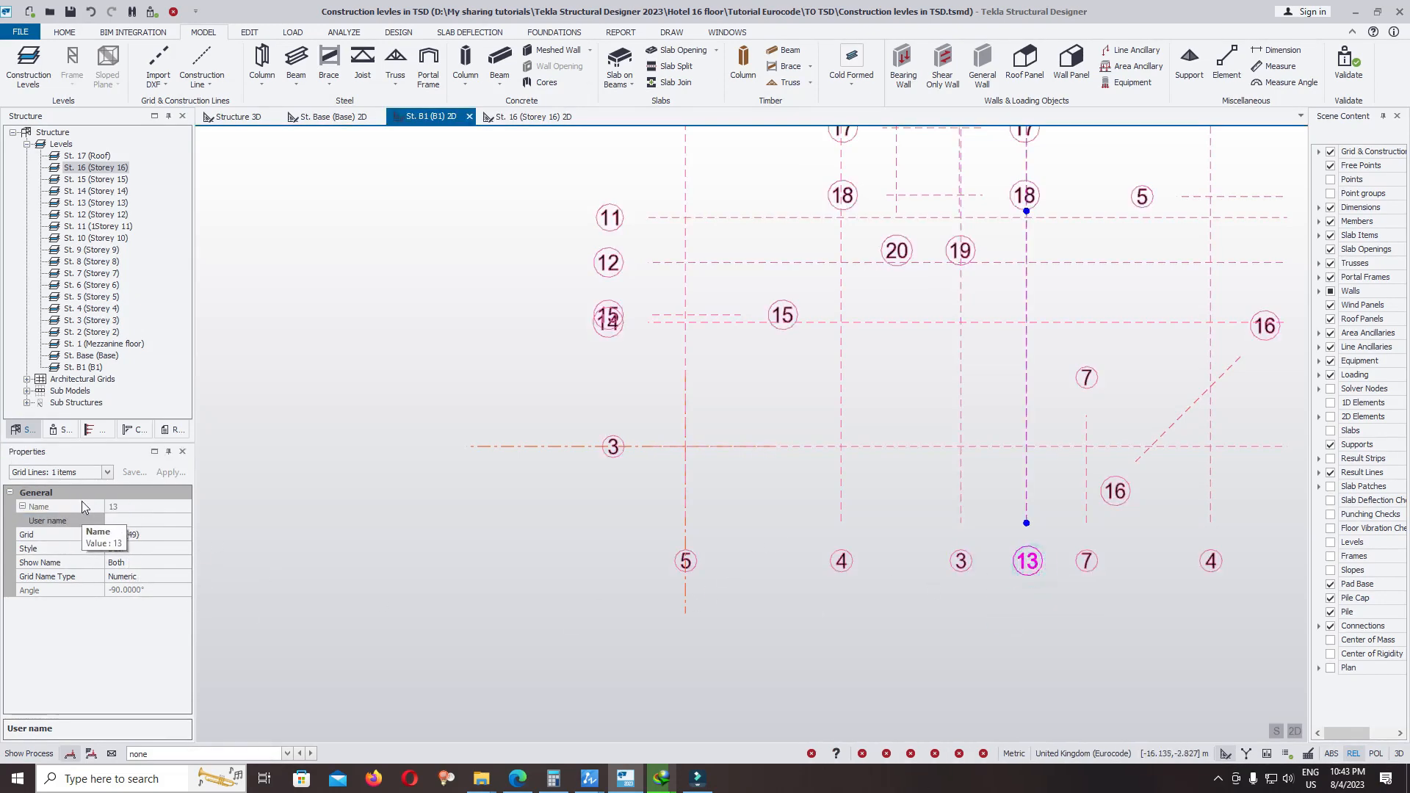
click(126, 519)
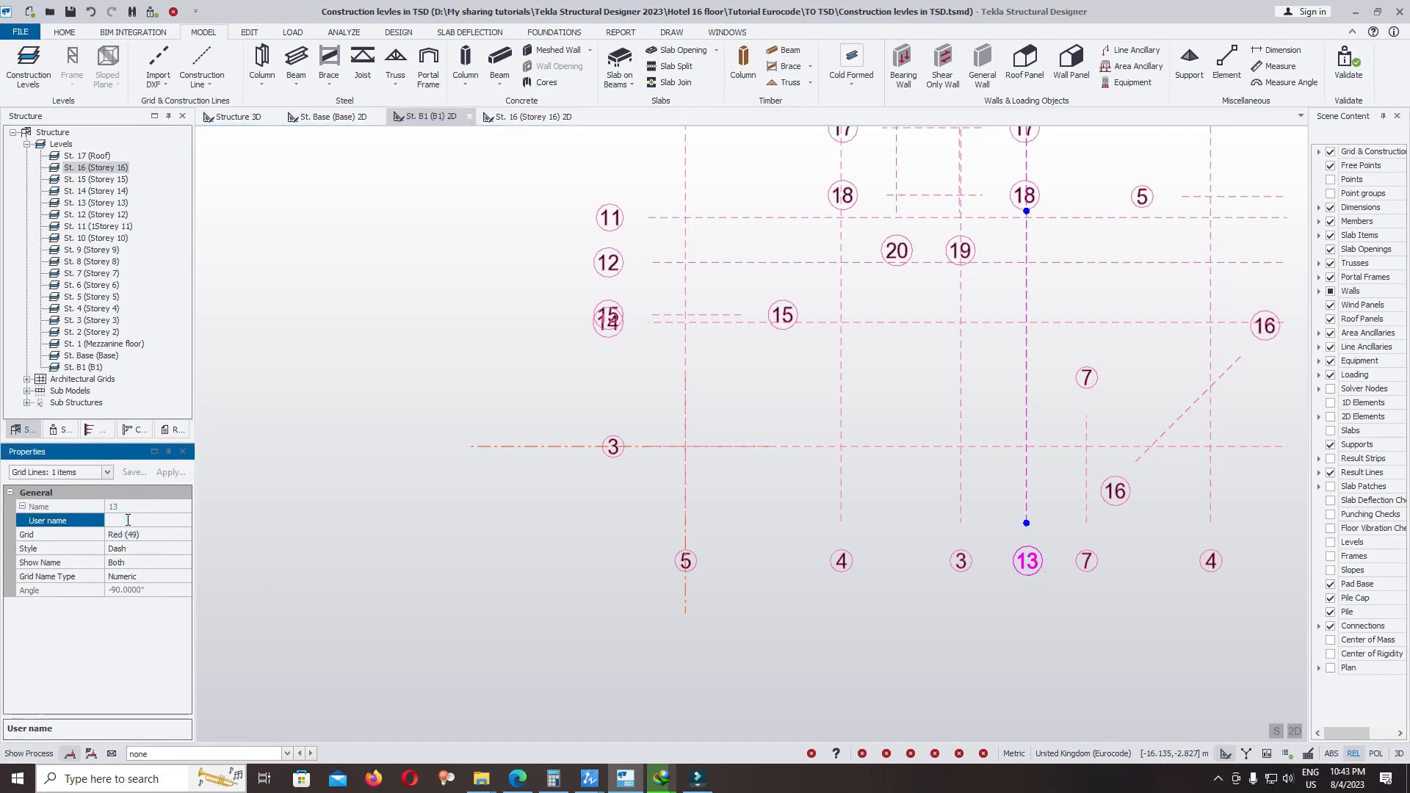
text(2a)
key(Return)
click(1148, 599)
- Set the user name of the short vertical grid line labelled 7 to 2
click(1087, 561)
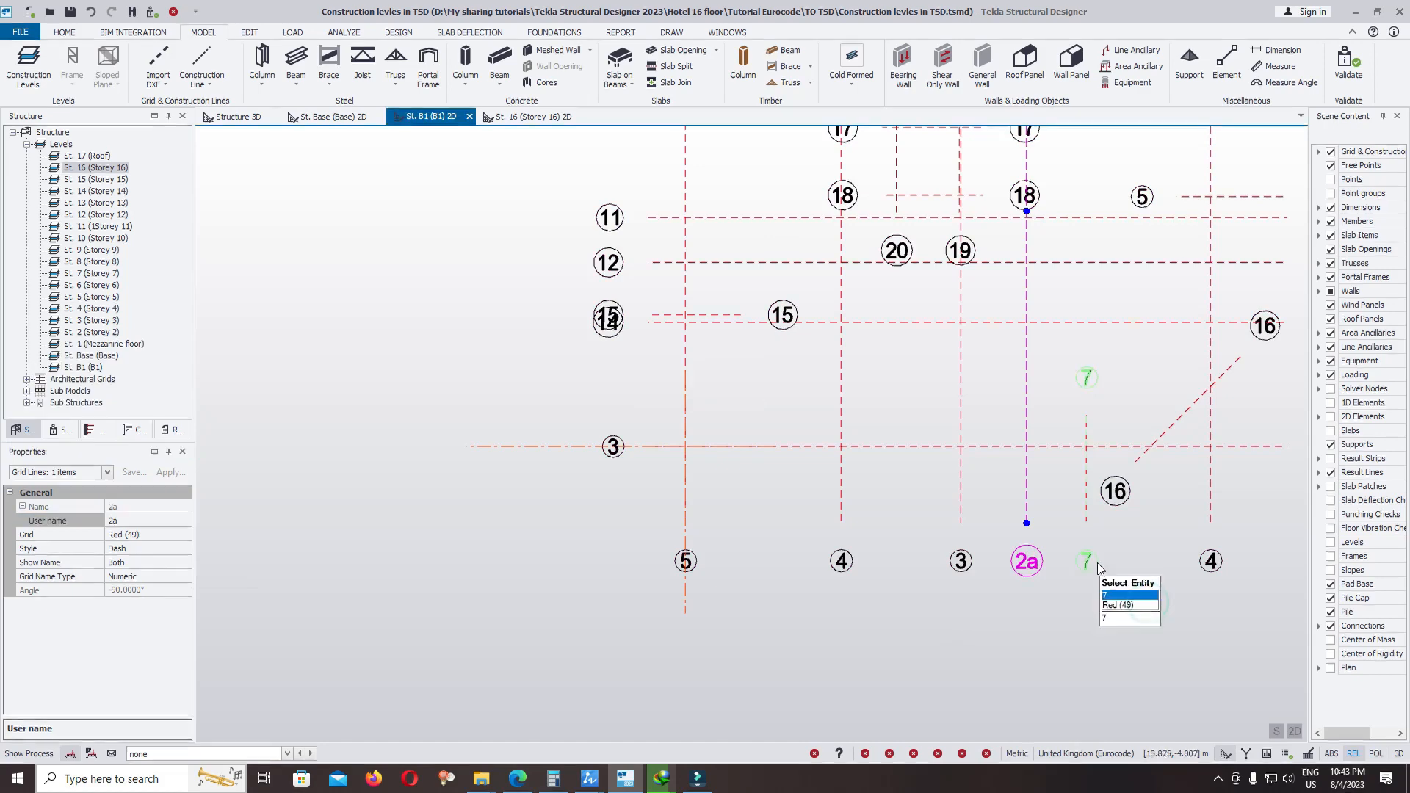
click(132, 520)
text(2)
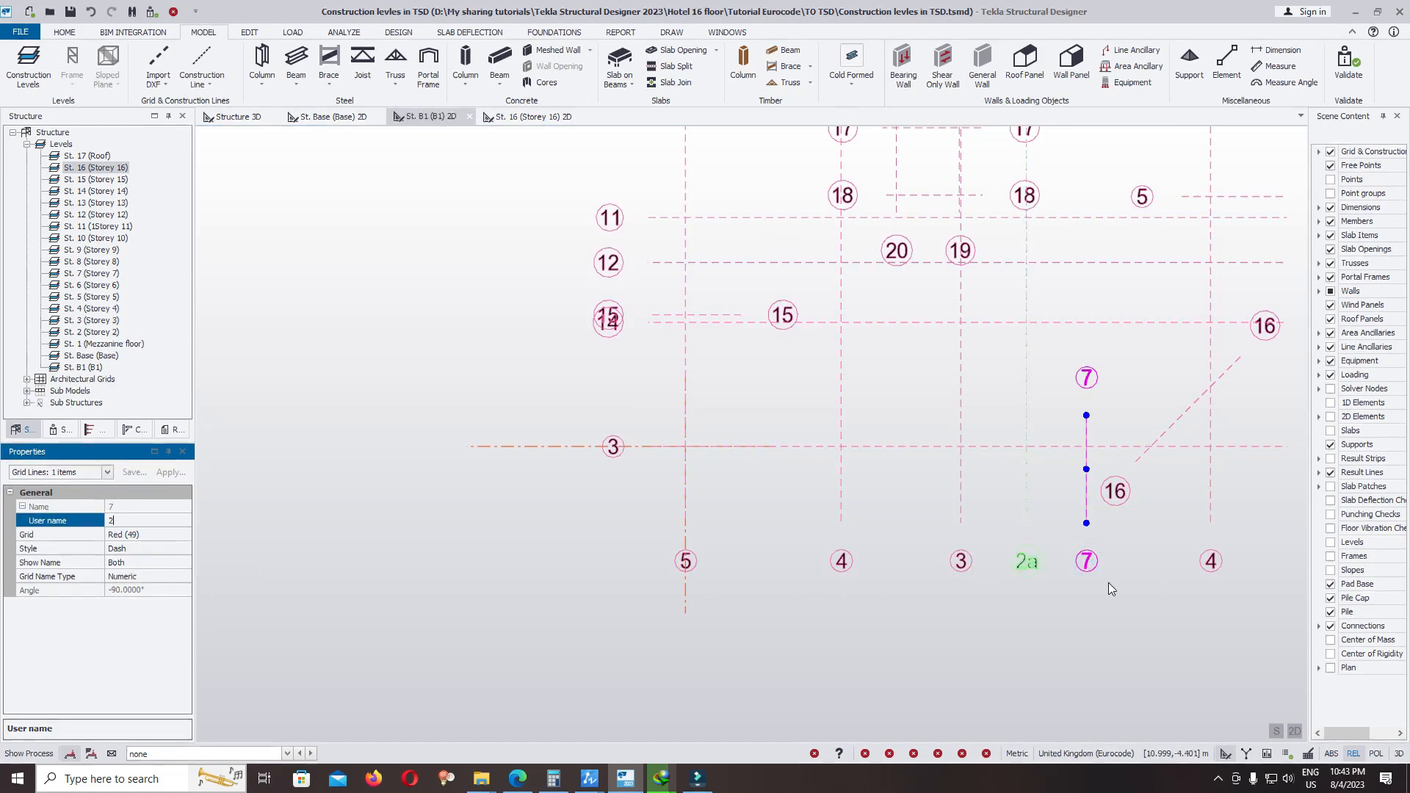
click(1209, 597)
- Set the user name of the easternmost vertical grid line, labelled 4, to 1 and clear the selection
click(1213, 565)
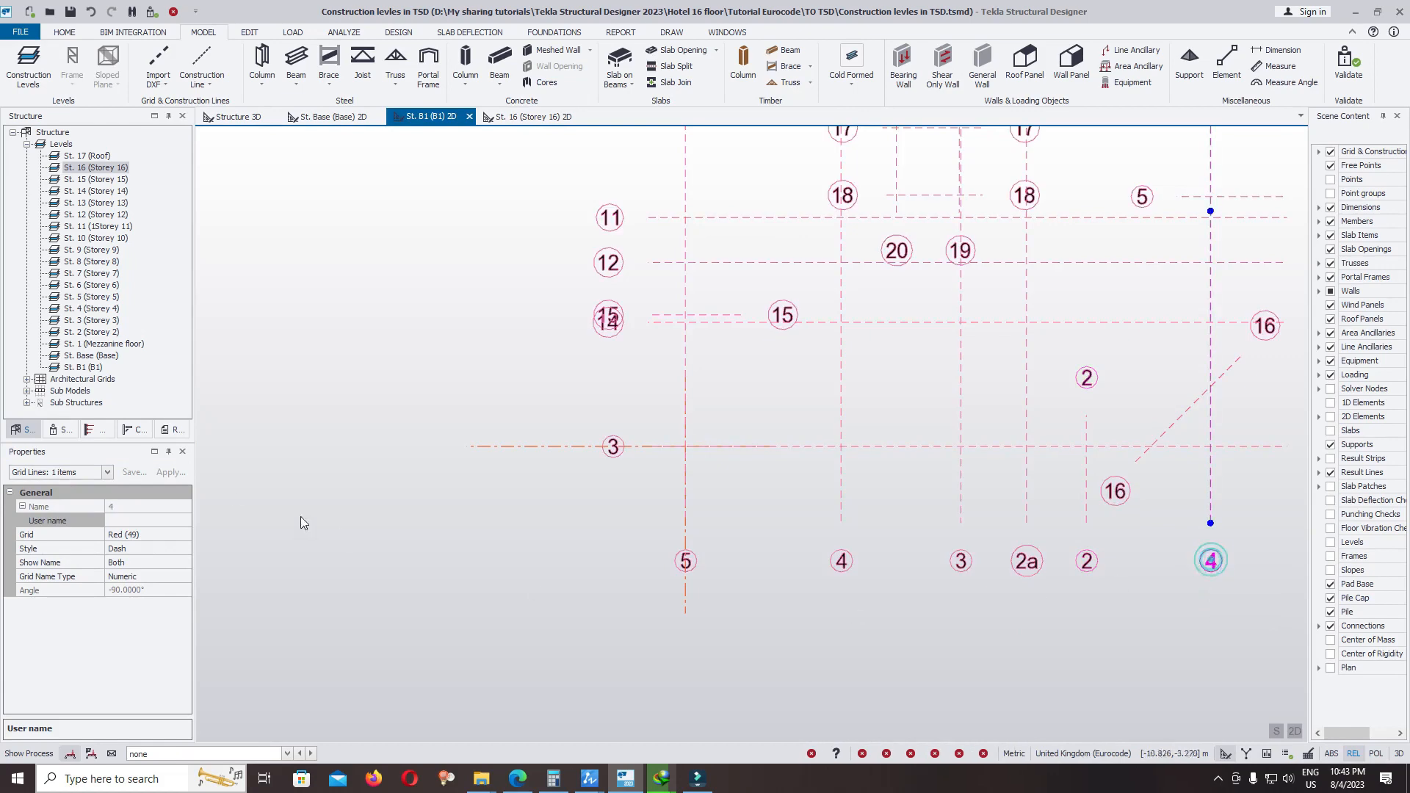
click(140, 520)
text(1)
click(1177, 613)
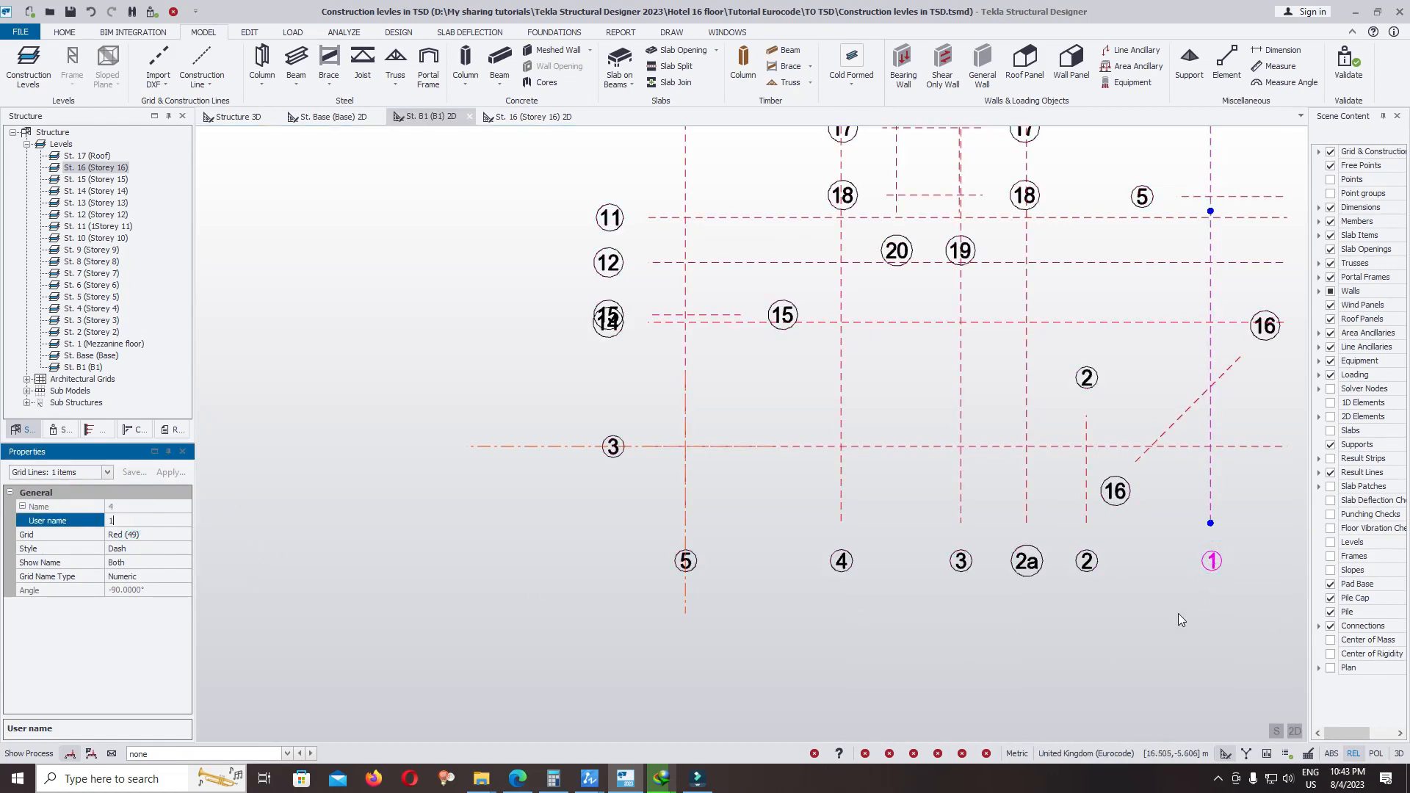
scroll(1012, 569, down, 2)
middle_drag(1241, 565, 1135, 578)
key(Escape)
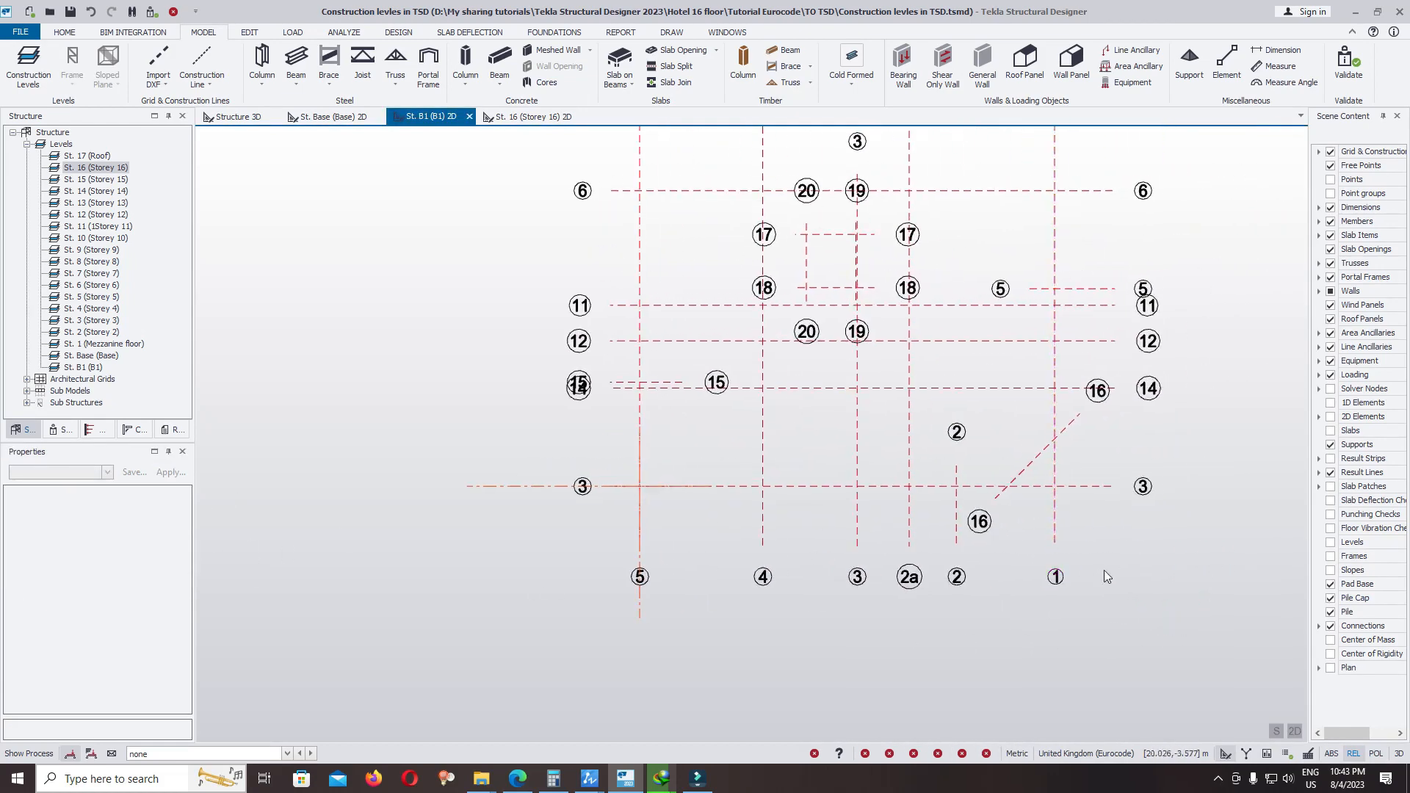
- Set the user name of the lowest horizontal grid line, labelled 3, to A
middle_drag(1036, 559, 962, 581)
click(1077, 509)
click(1098, 540)
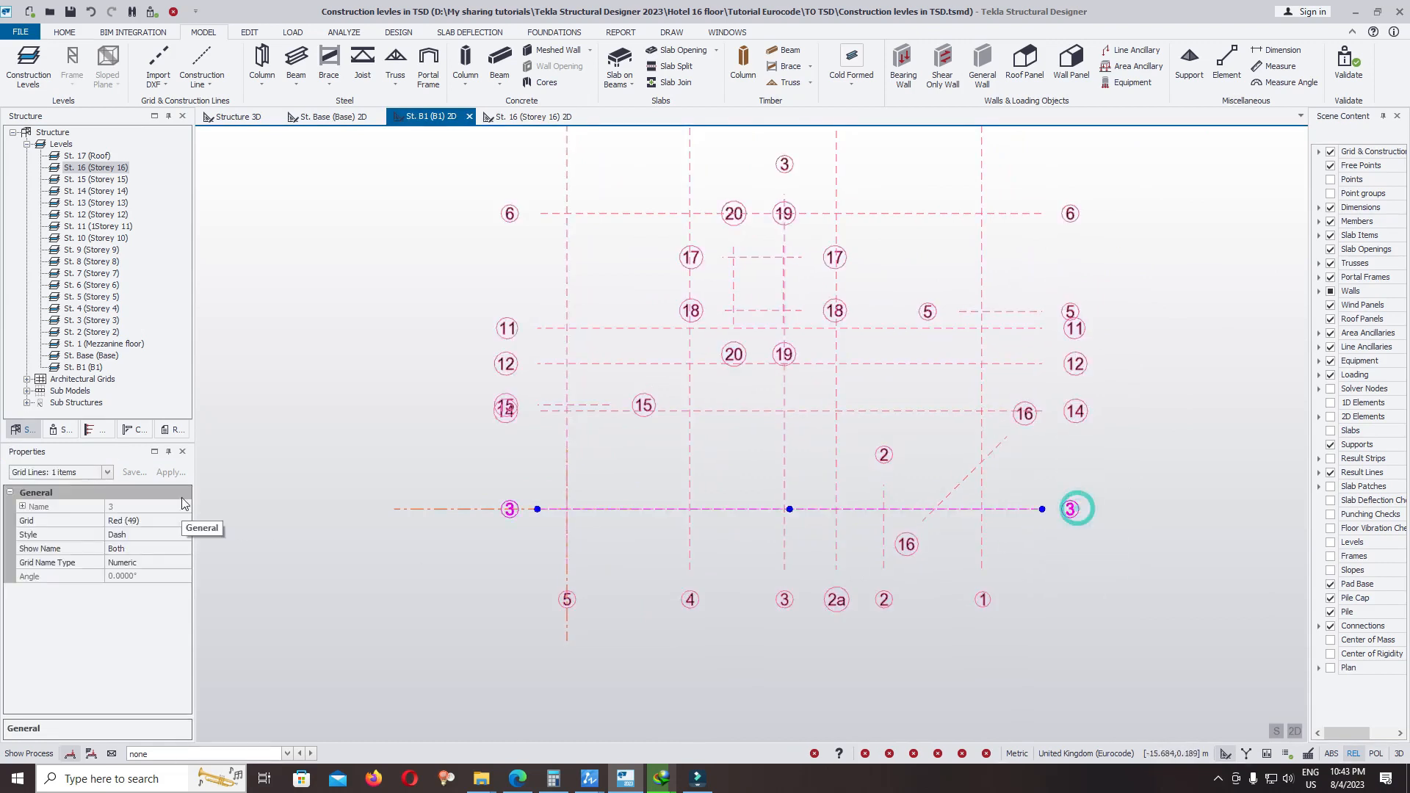
click(23, 506)
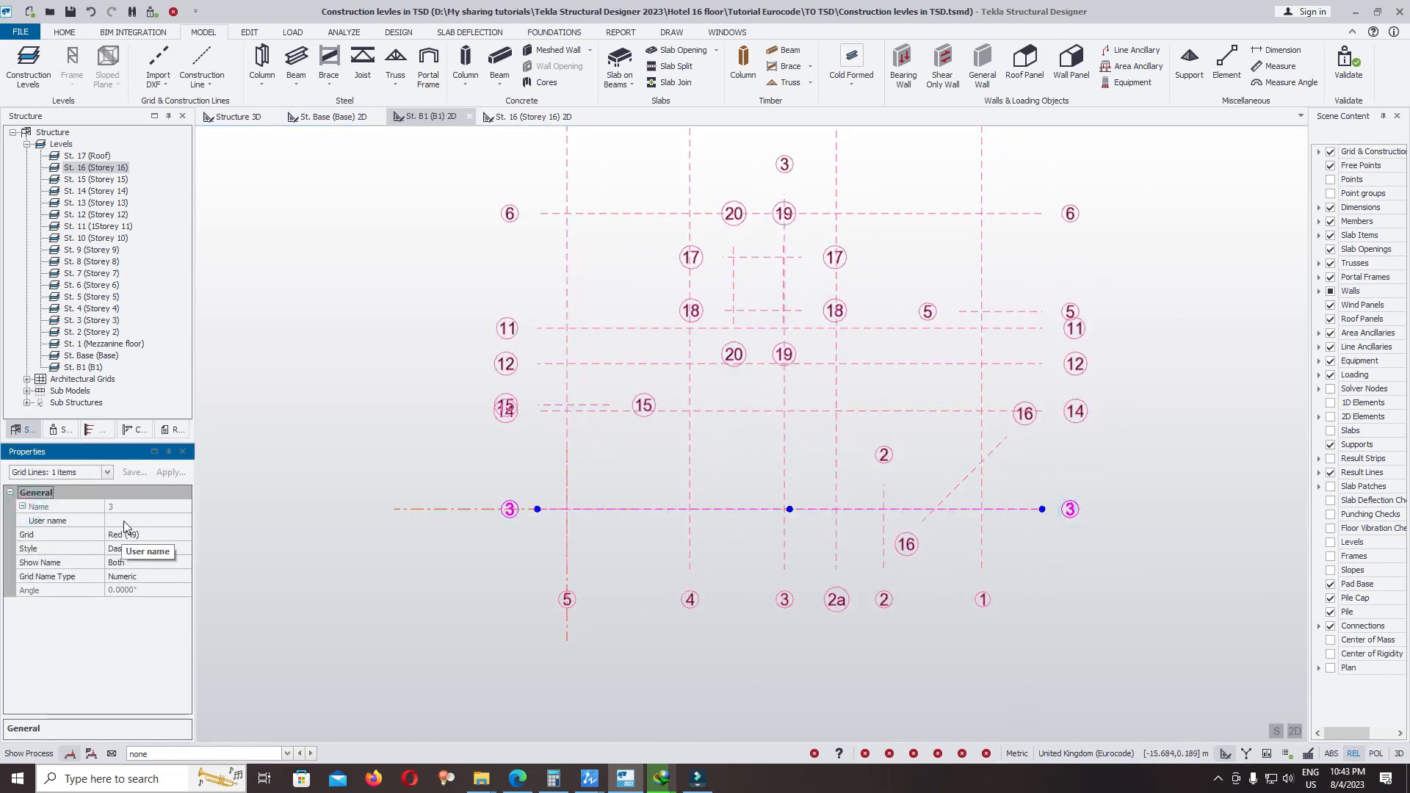
click(132, 526)
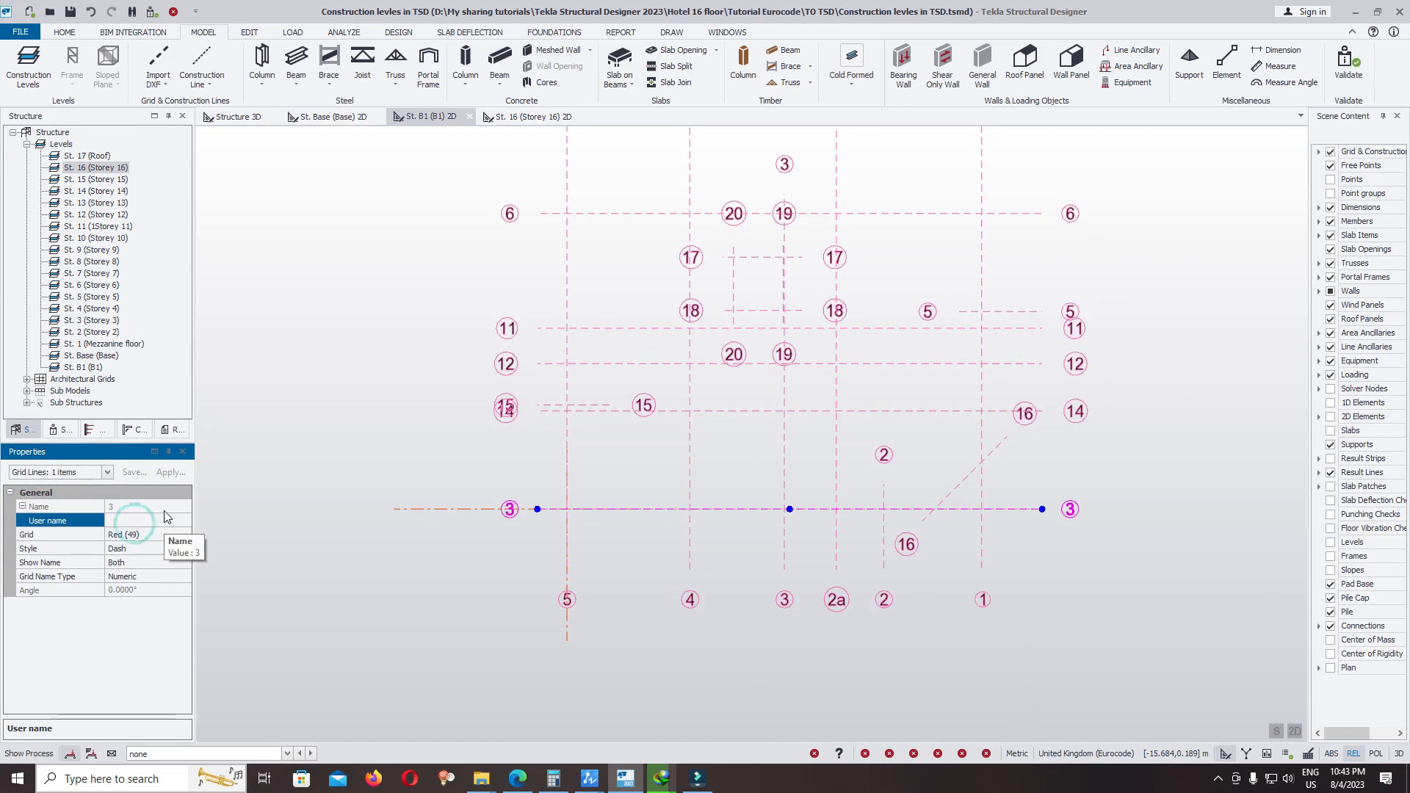
text(A)
click(1061, 500)
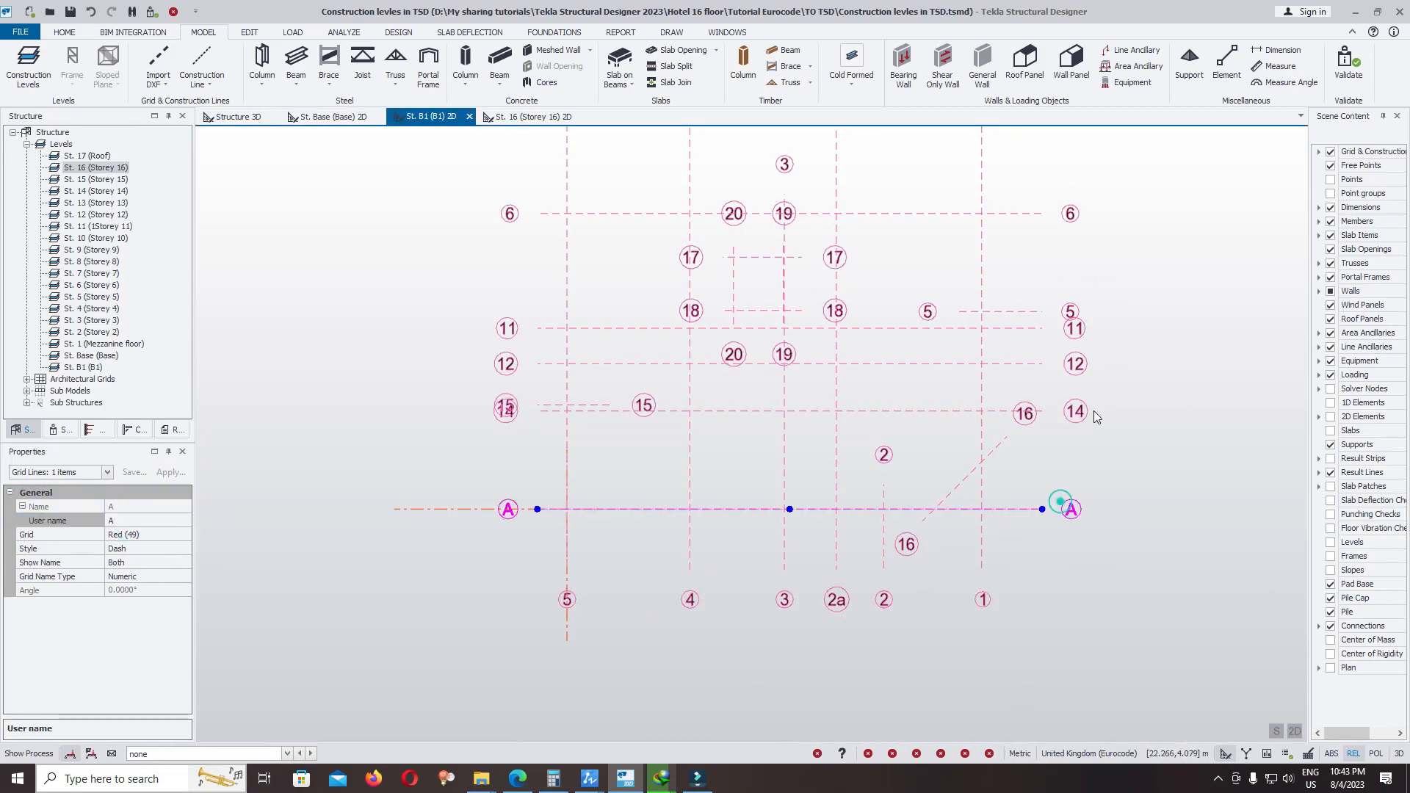
- Set the user names of the full-length horizontal grid lines labelled 14 and 12 to B and B1
click(1083, 412)
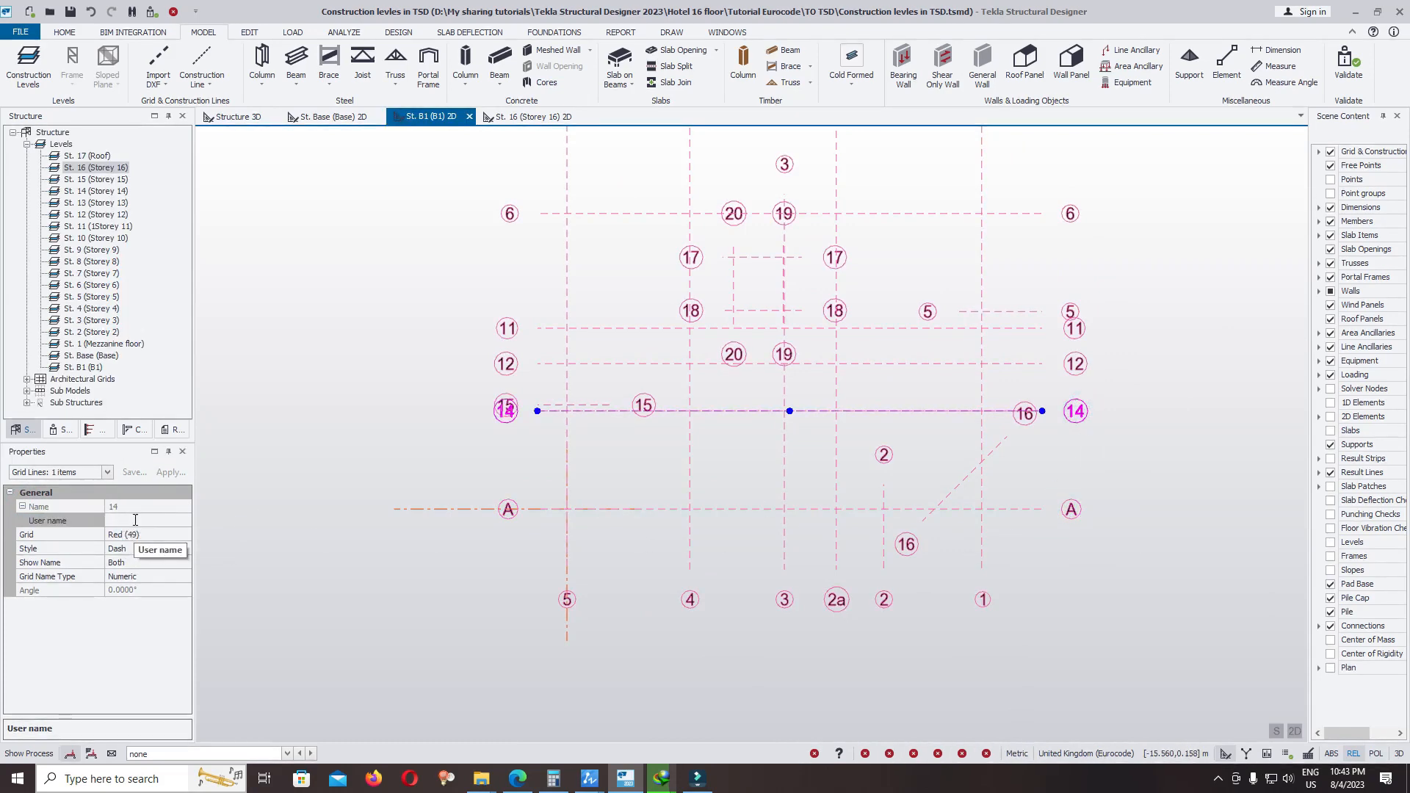
click(132, 520)
text(B)
click(1075, 365)
click(184, 521)
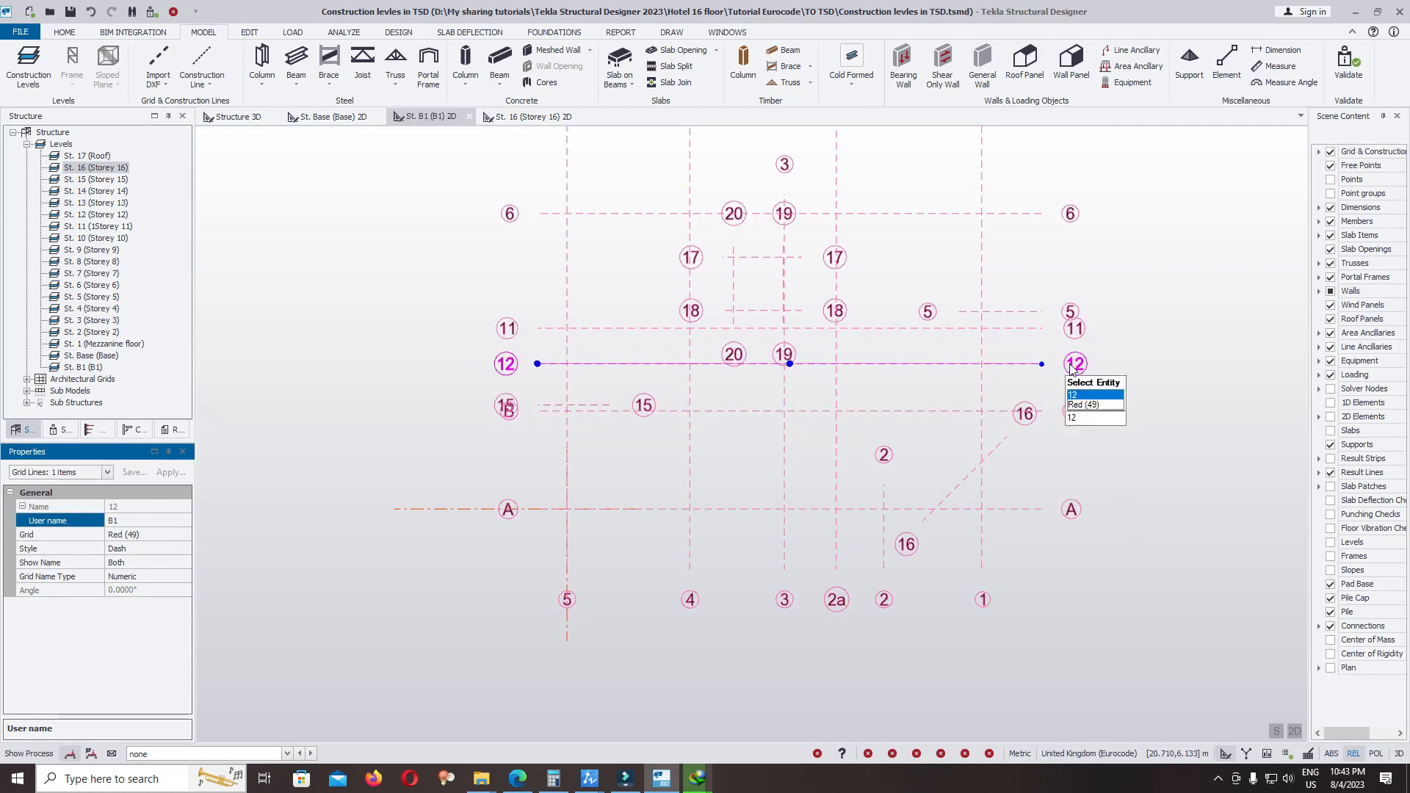
click(1066, 366)
- Set the user name of the horizontal grid line labelled 11 to B2
click(1076, 329)
click(145, 520)
click(144, 519)
text(B2)
click(1070, 314)
- Set the user name of the short horizontal grid line labelled 5, just above B2 on the east side, to C
click(1069, 303)
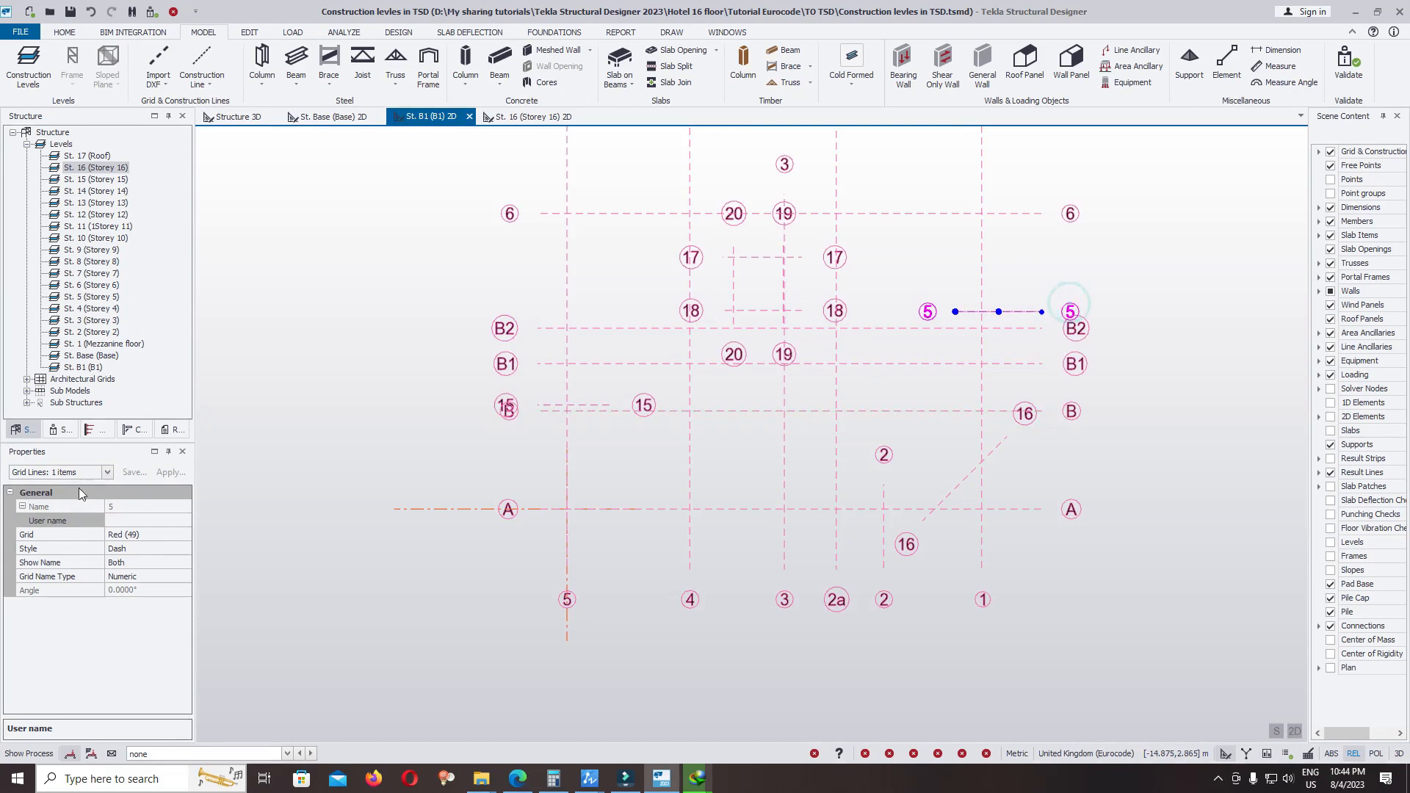
click(121, 508)
click(129, 518)
text(C)
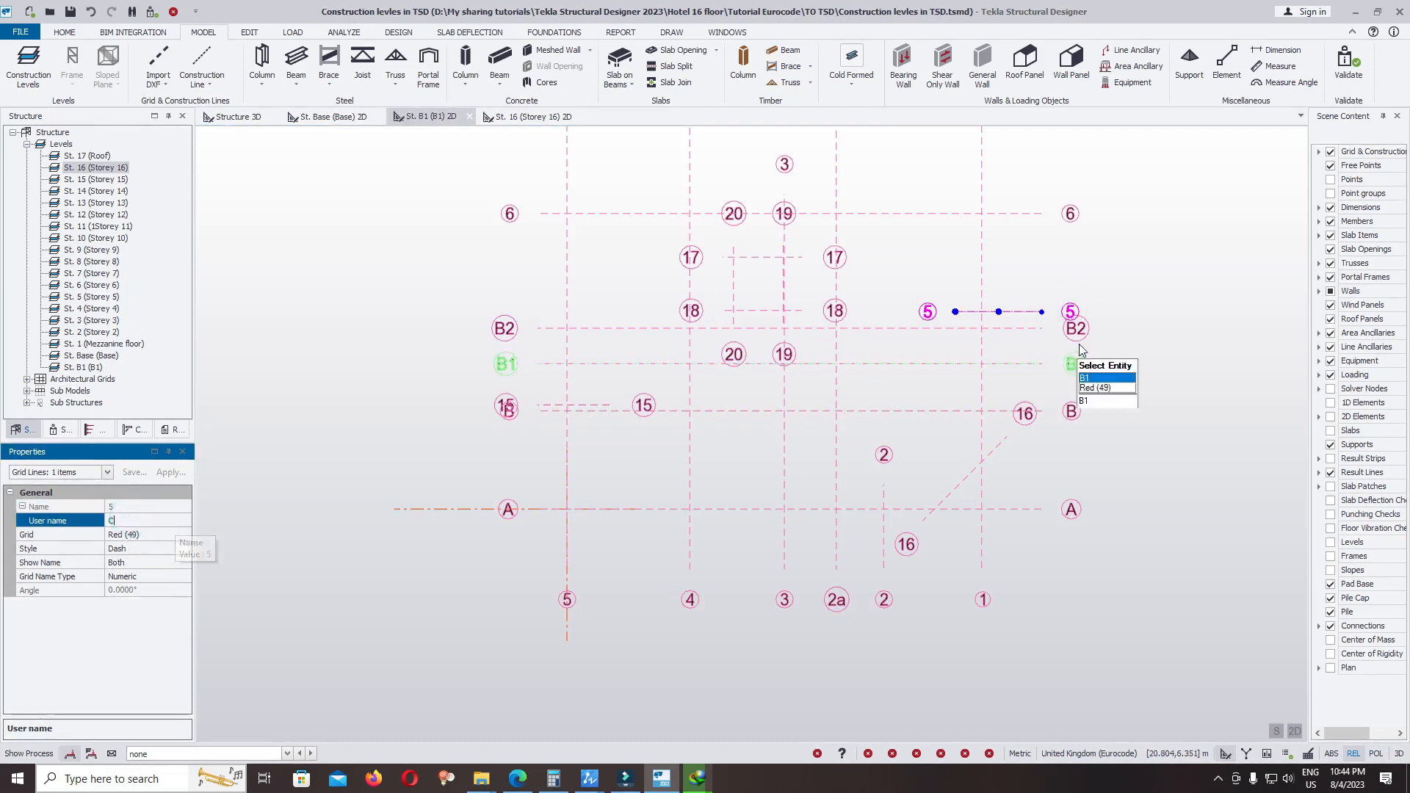
click(1165, 249)
- Set the user name of the horizontal grid line labelled 6 to D
scroll(1068, 303, down, 1)
click(1072, 226)
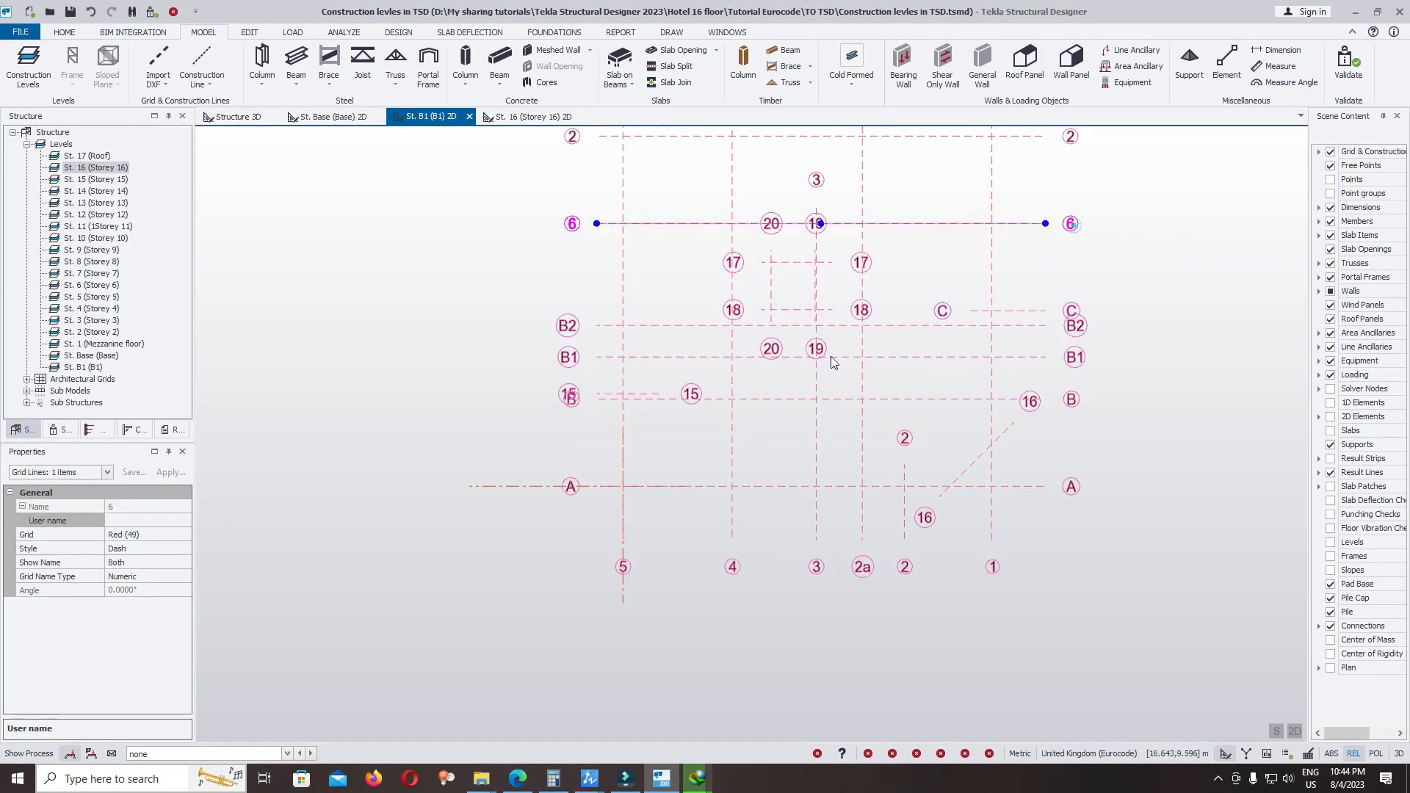
click(129, 520)
text(D)
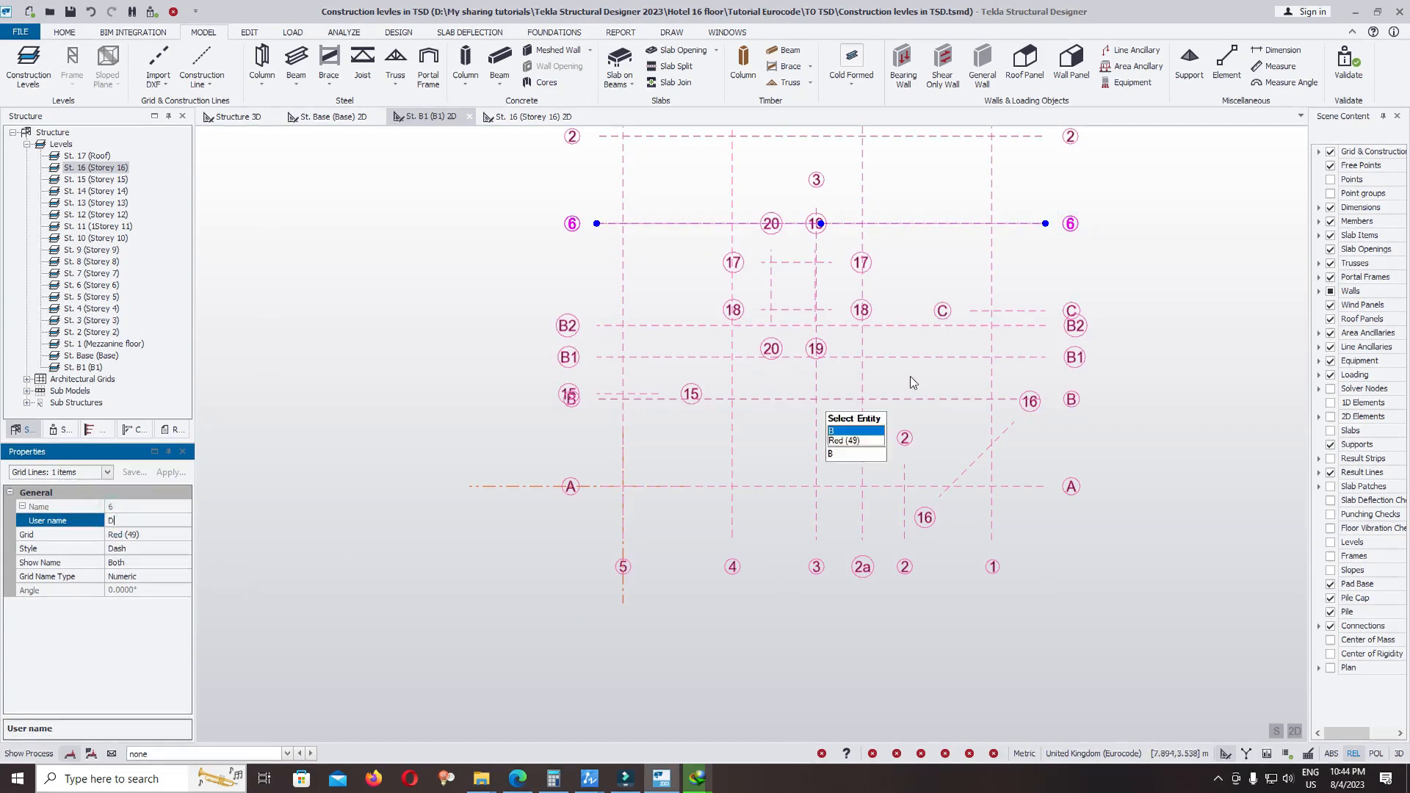
click(1141, 247)
- Set the user name of the uppermost horizontal grid line, labelled 2, to E
middle_drag(1032, 246, 964, 419)
click(1005, 306)
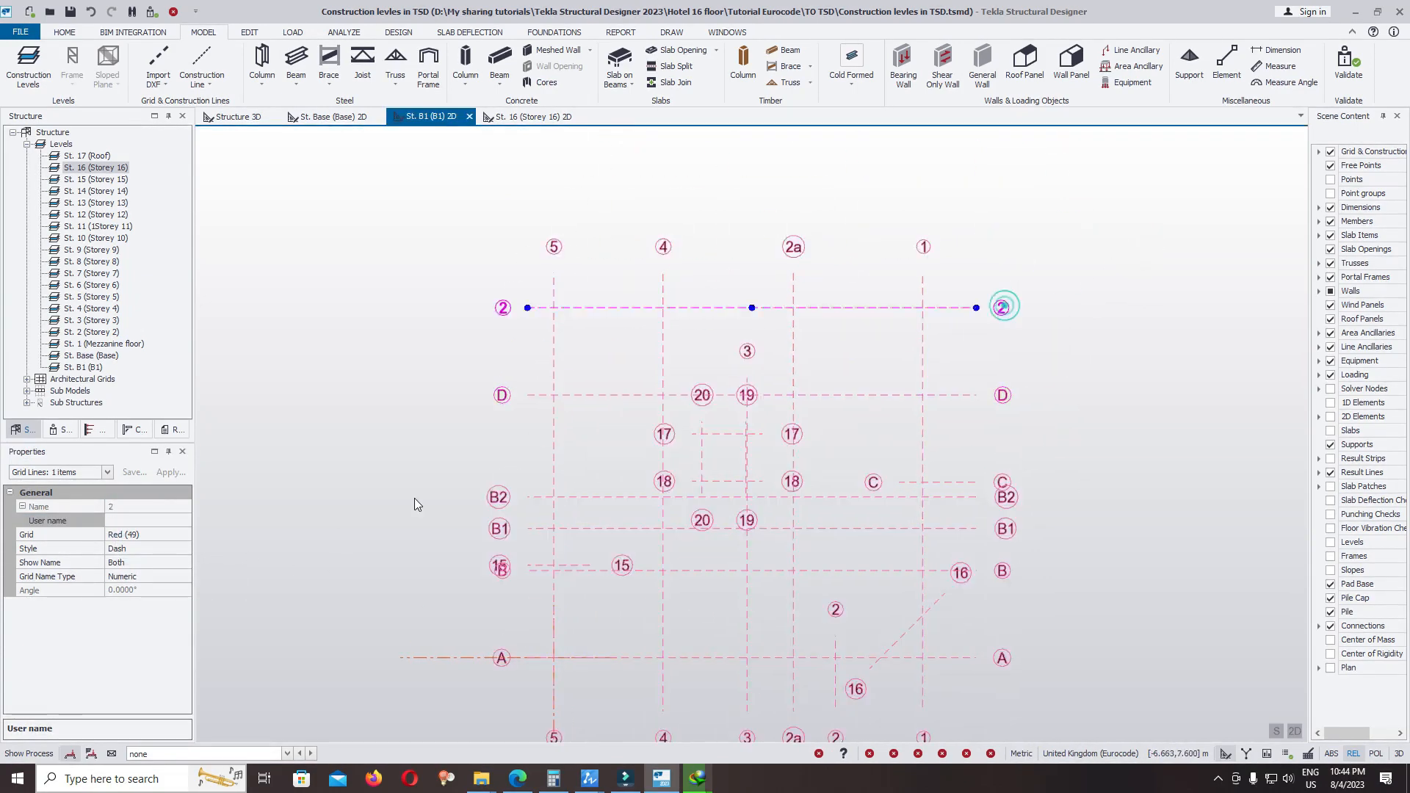
click(146, 520)
text(E)
click(1061, 340)
- Set Show Name to None for the four short grid lines 17, 18, 19 and 20 in the middle of the plan and save the model
scroll(976, 252, down, 3)
scroll(783, 461, up, 4)
scroll(850, 309, up, 6)
click(781, 301)
scroll(749, 223, up, 3)
scroll(850, 227, up, 2)
click(884, 232)
click(883, 228)
click(883, 235)
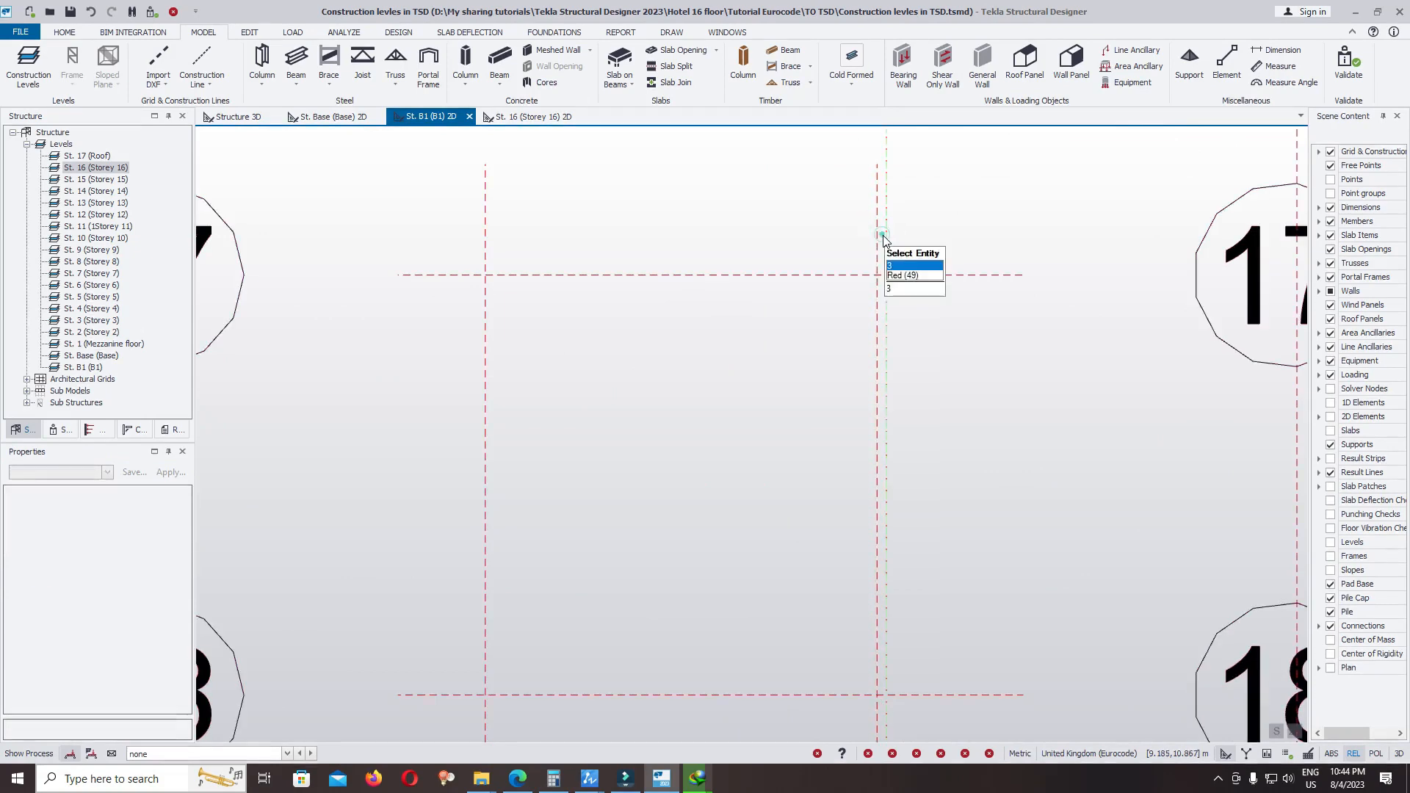
scroll(882, 235, down, 2)
scroll(873, 245, up, 3)
drag(887, 245, 420, 687)
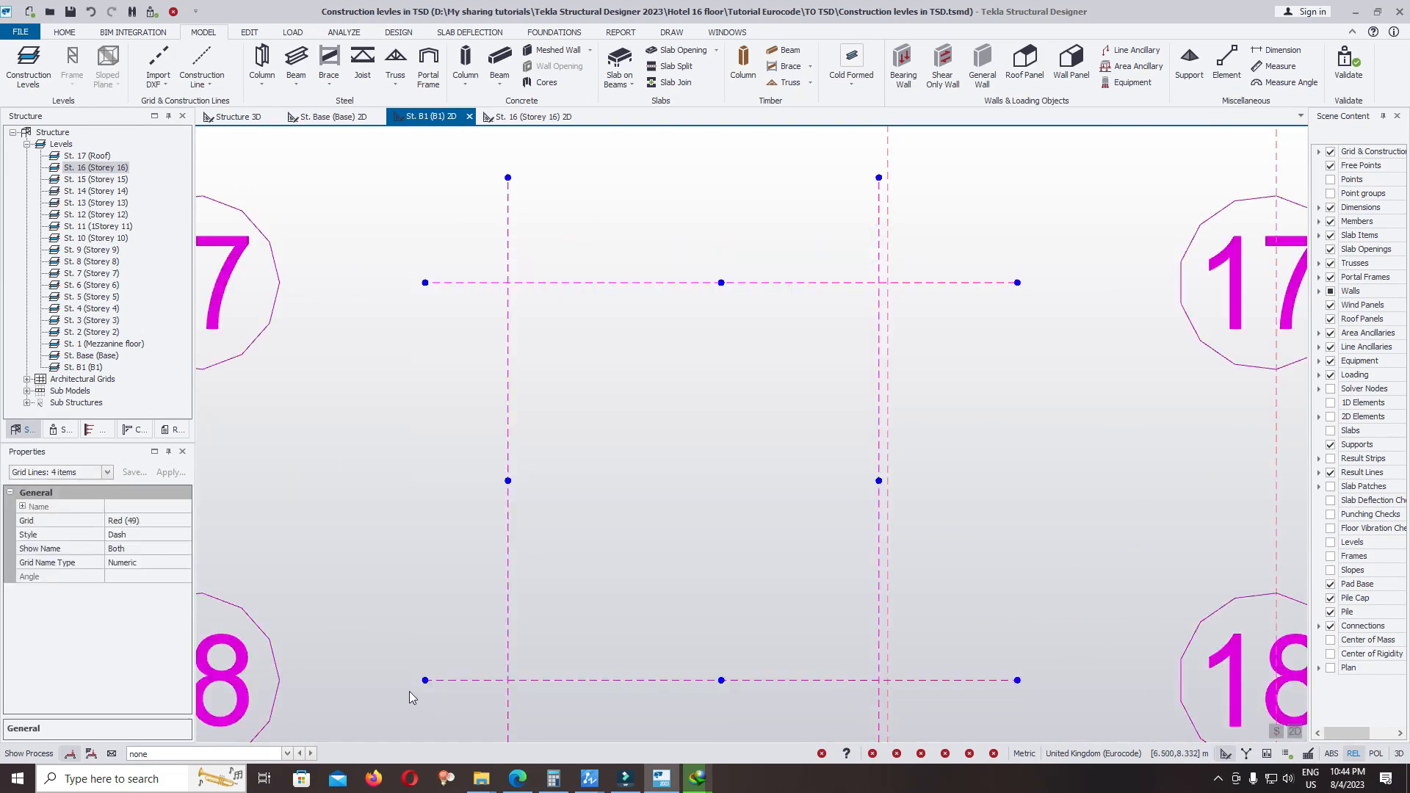
click(139, 548)
click(184, 548)
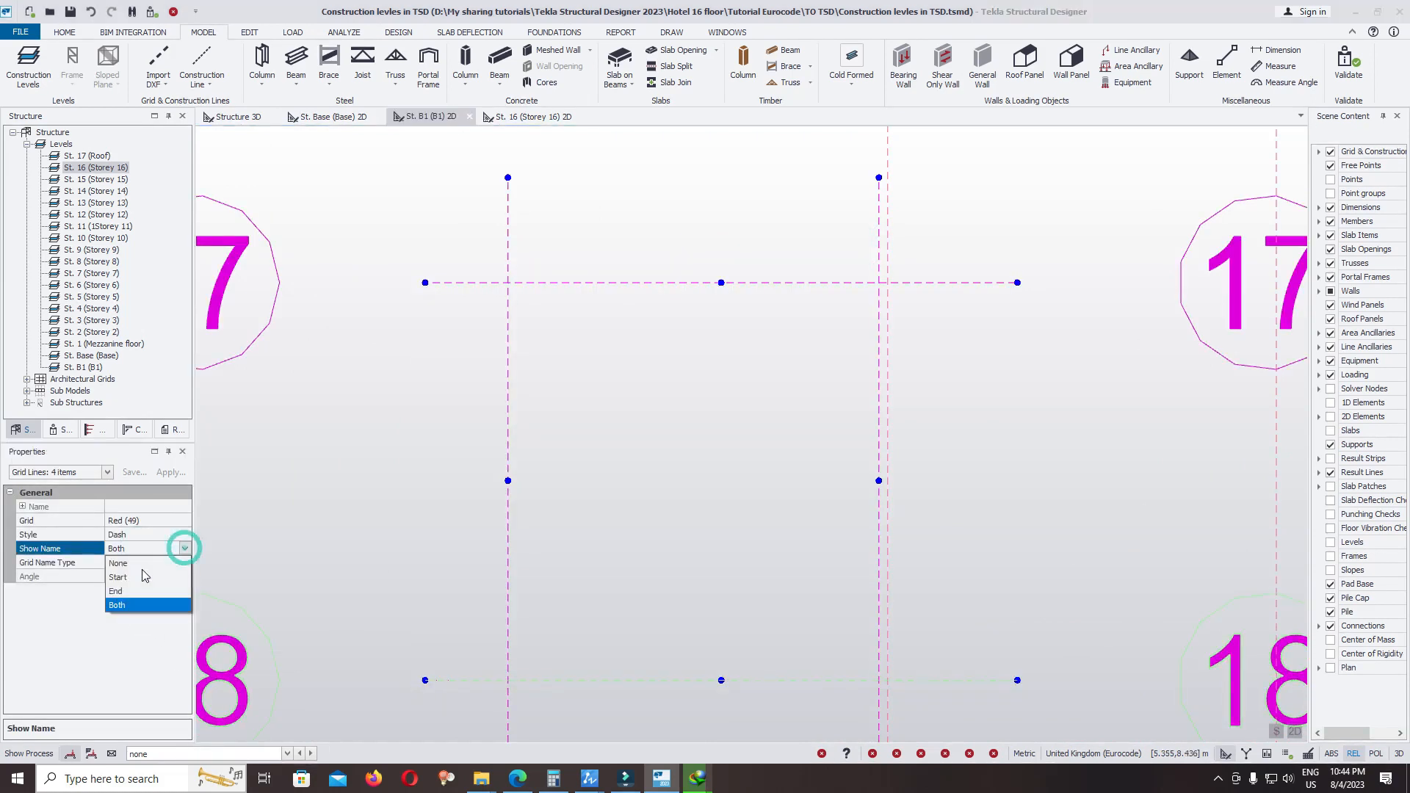
click(119, 564)
click(674, 368)
scroll(794, 426, down, 5)
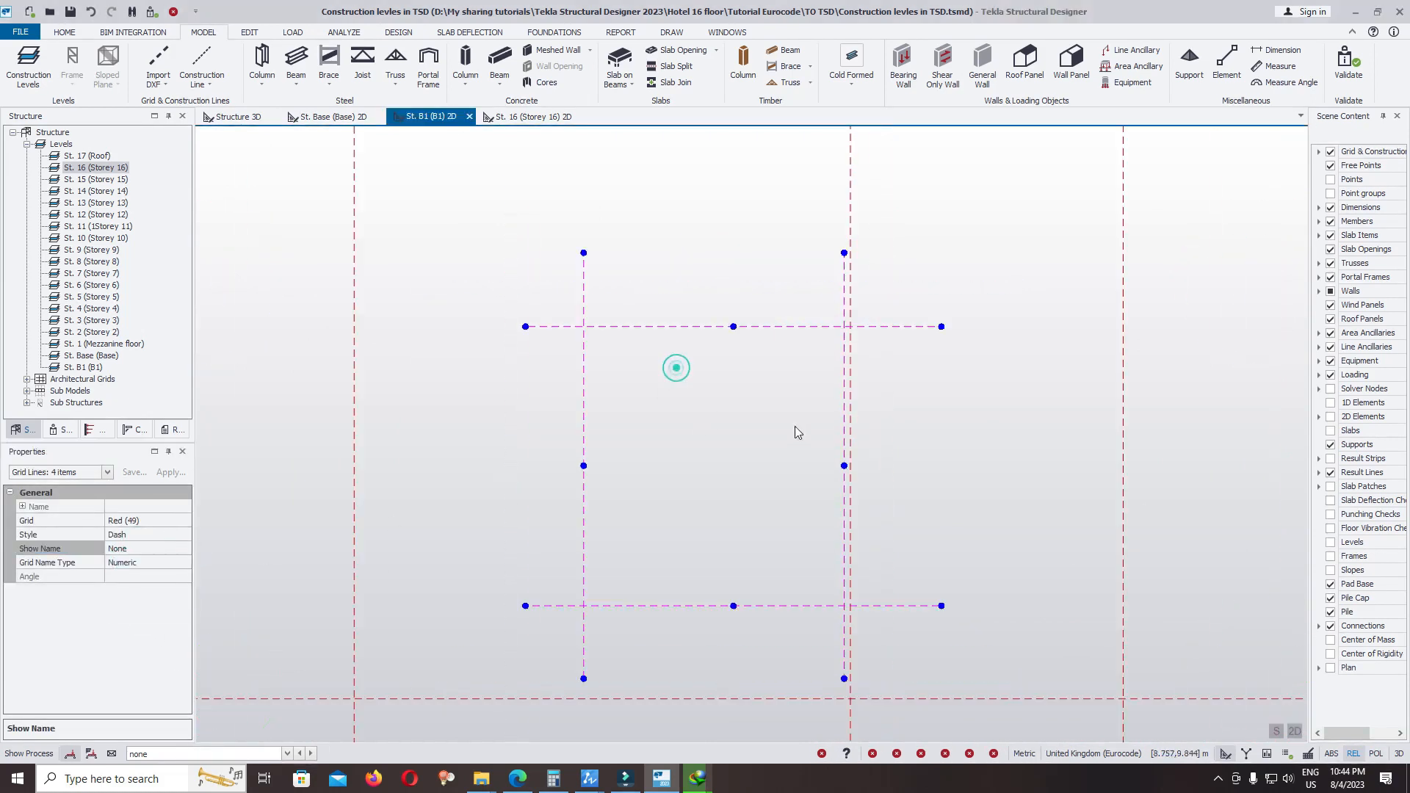
scroll(804, 407, down, 5)
scroll(807, 411, up, 3)
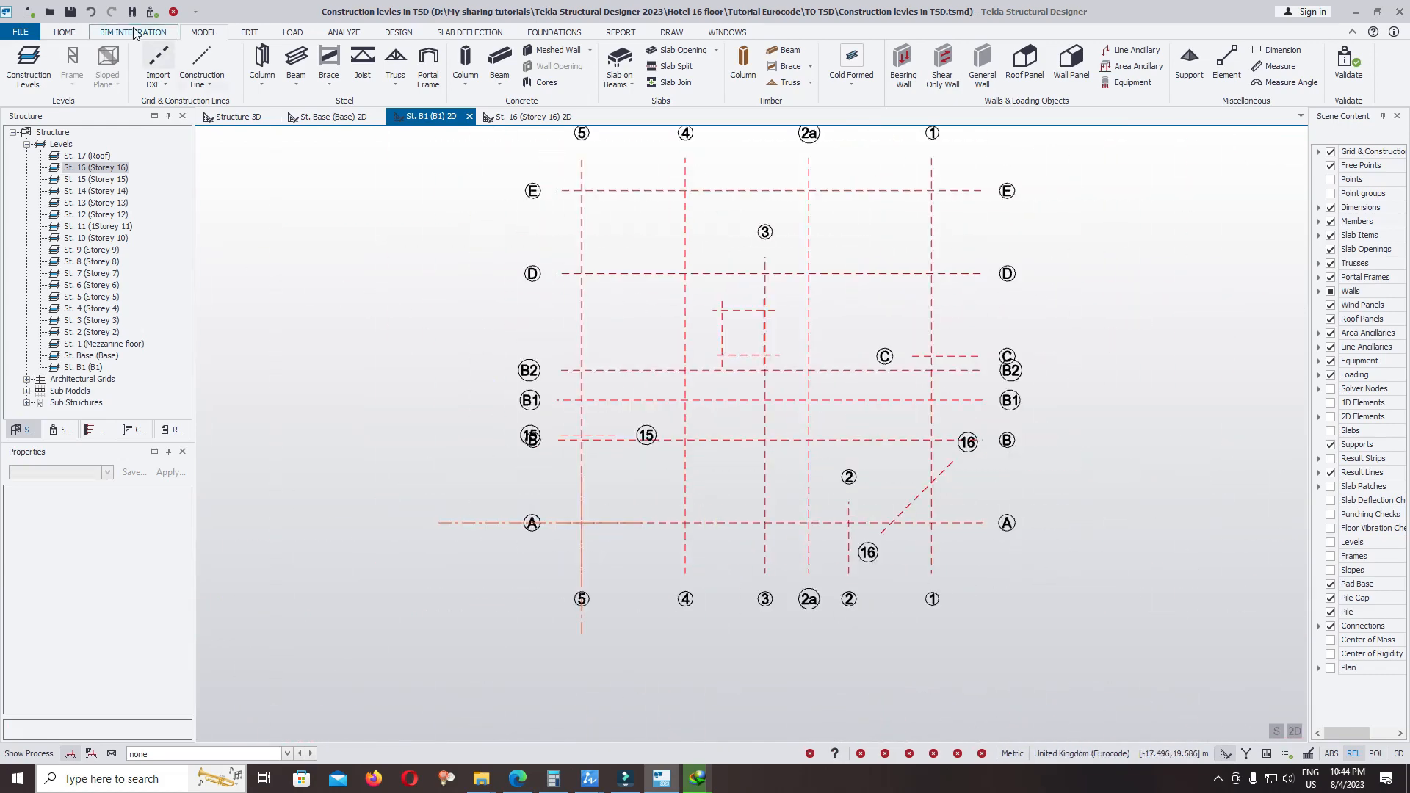
click(14, 34)
click(56, 115)
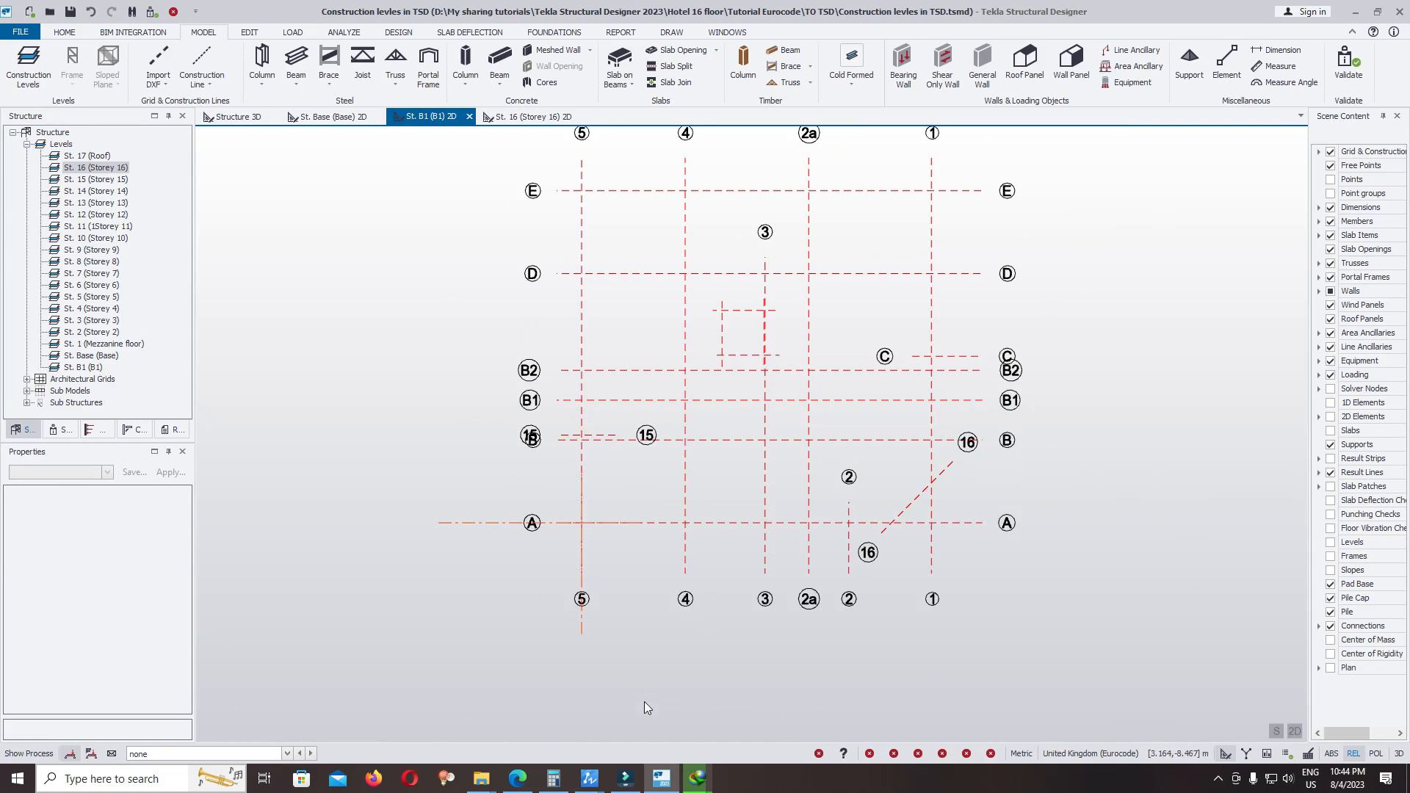
- Check the diagonal grid line's label near the lower-right corner of the ZWCAD mezzanine drawing, and return to Tekla Structural Designer
mouse_move(669, 782)
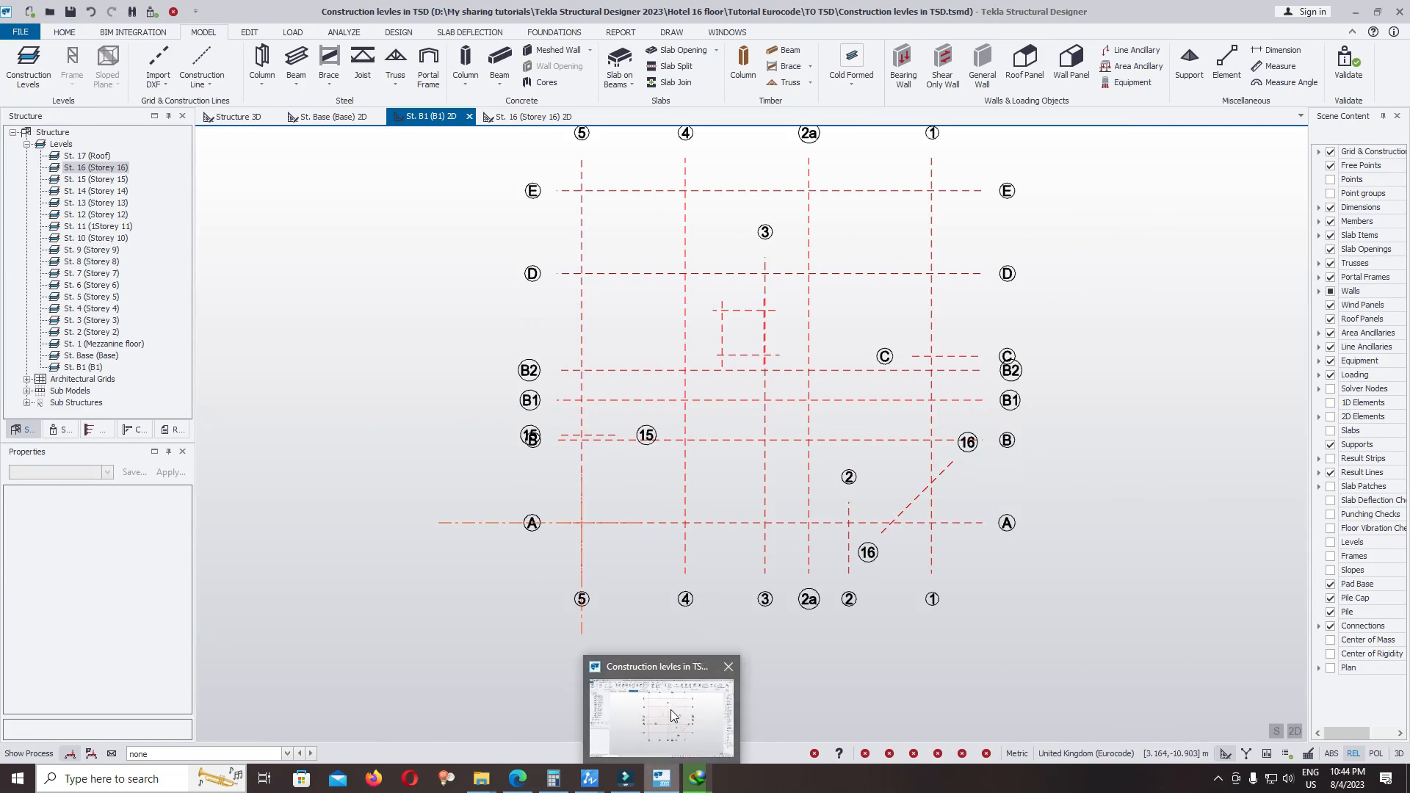
click(616, 784)
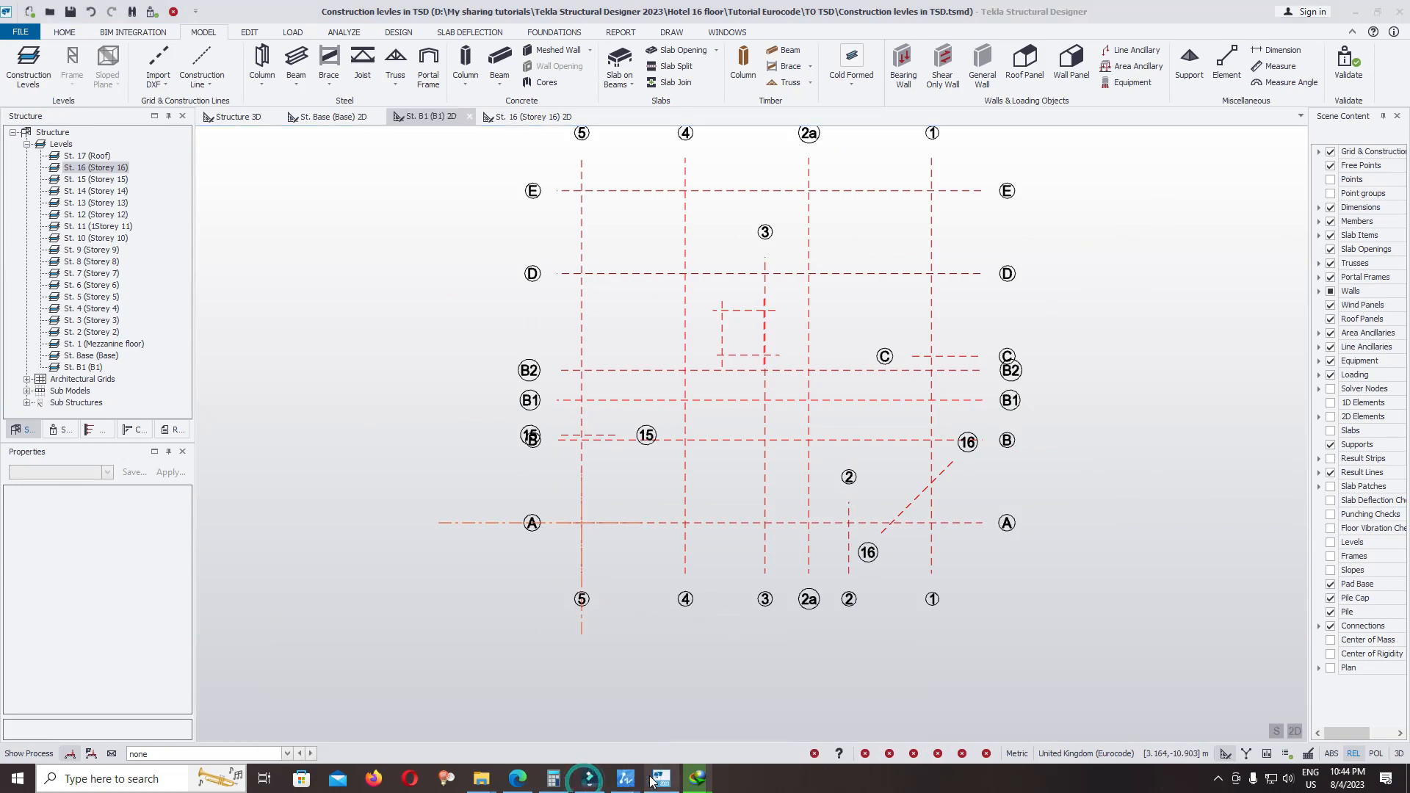
mouse_move(624, 781)
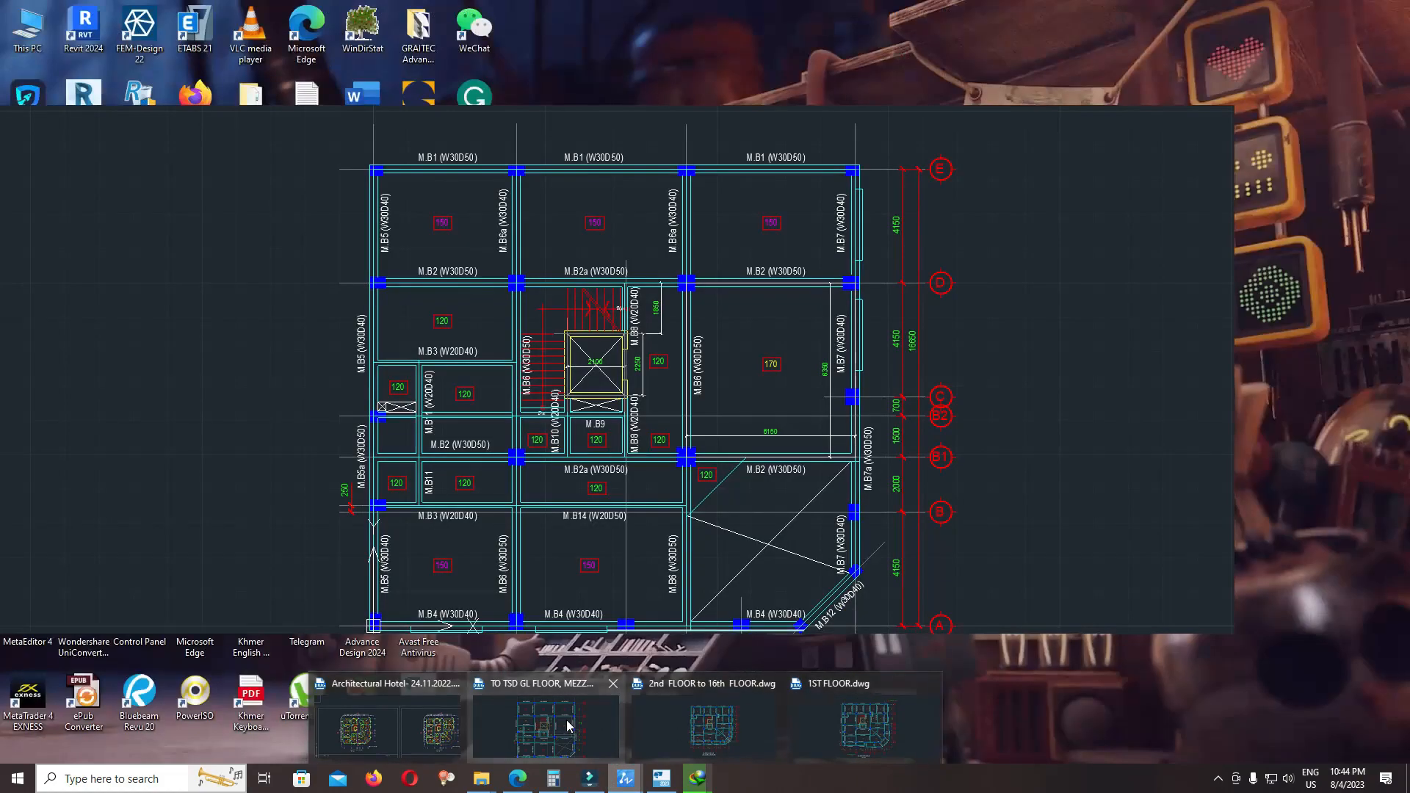
click(593, 716)
mouse_move(1162, 491)
middle_down()
mouse_move(1041, 534)
mouse_move(1101, 485)
middle_up()
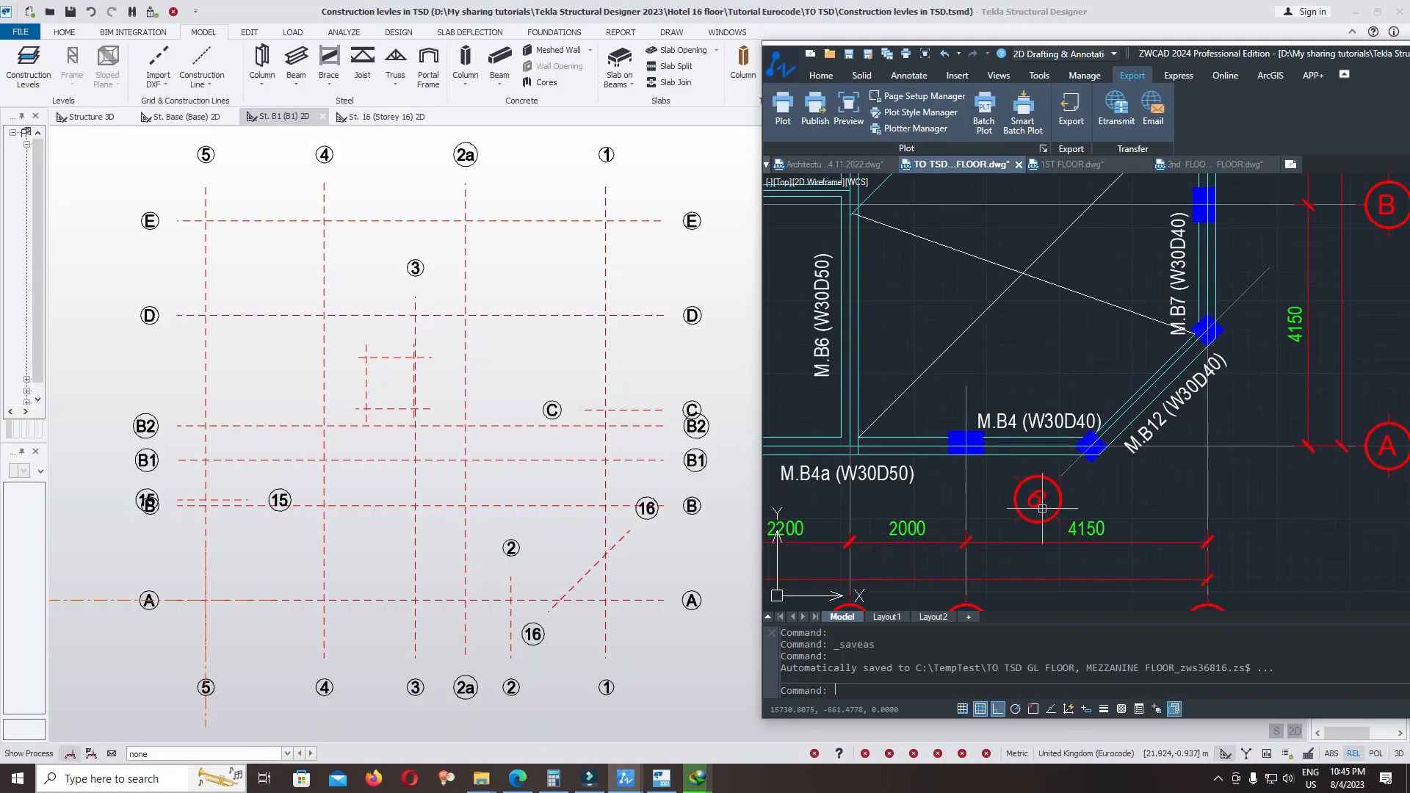
click(516, 645)
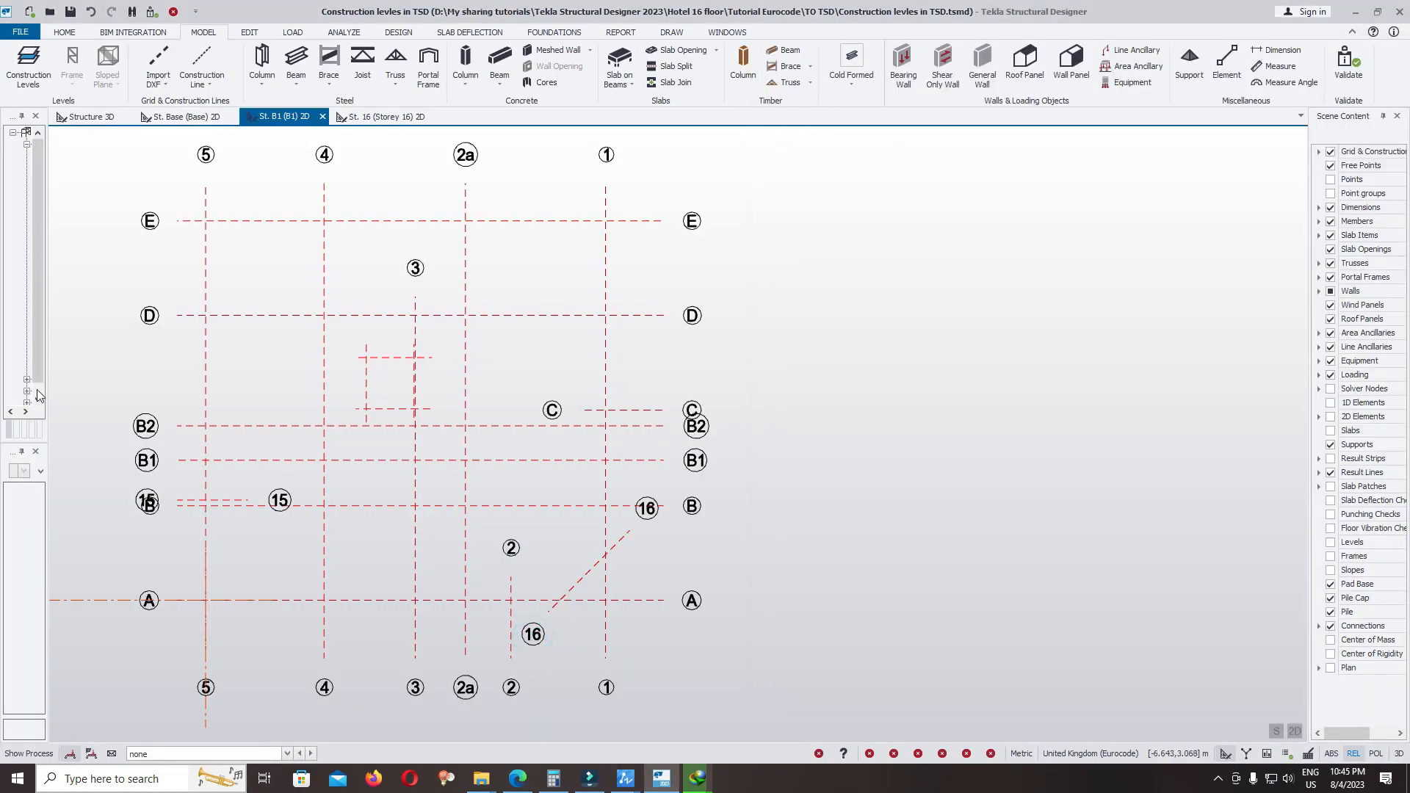
- Widen the Structure and Properties area and set the user name of the diagonal grid line labelled 16 to 6
drag(46, 392, 191, 423)
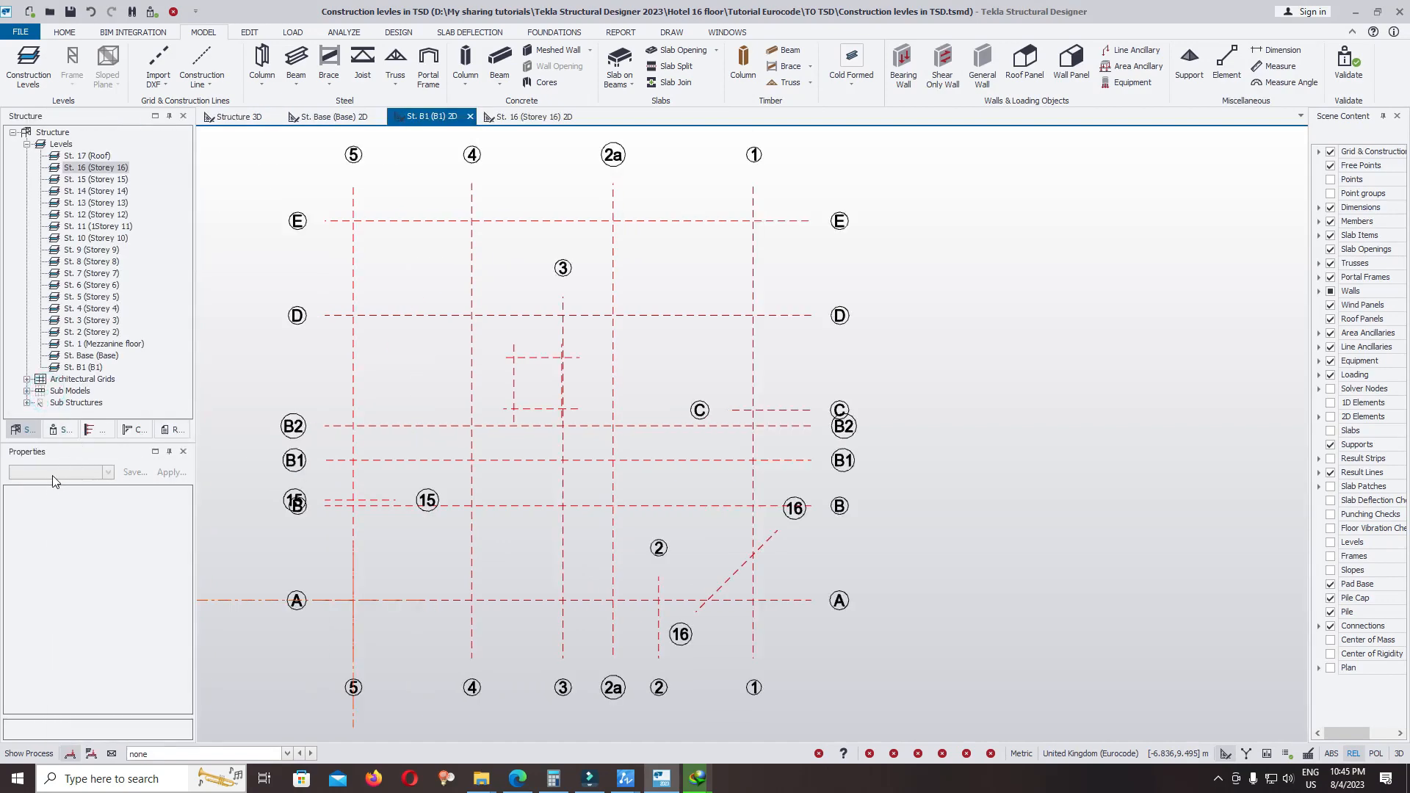
click(610, 634)
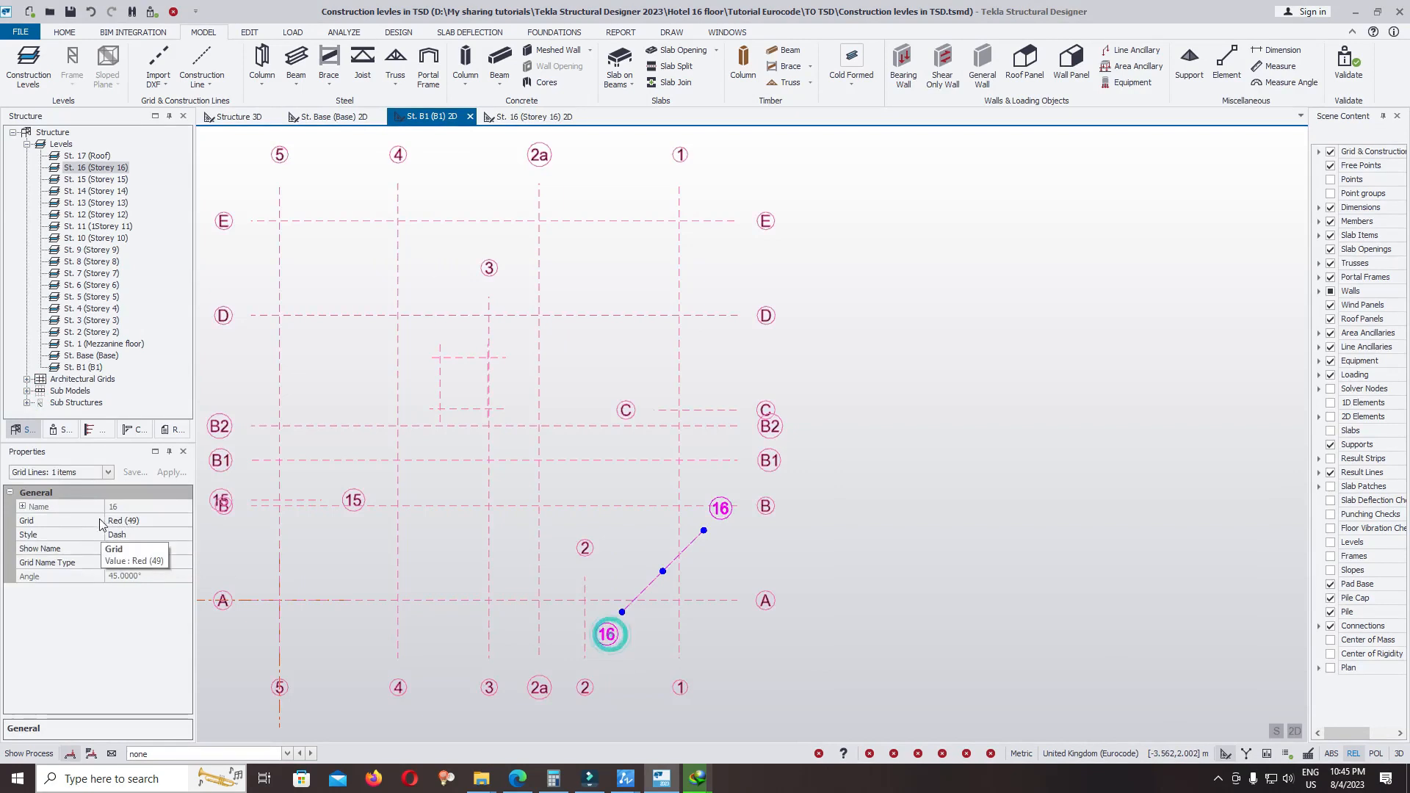
click(22, 505)
click(130, 520)
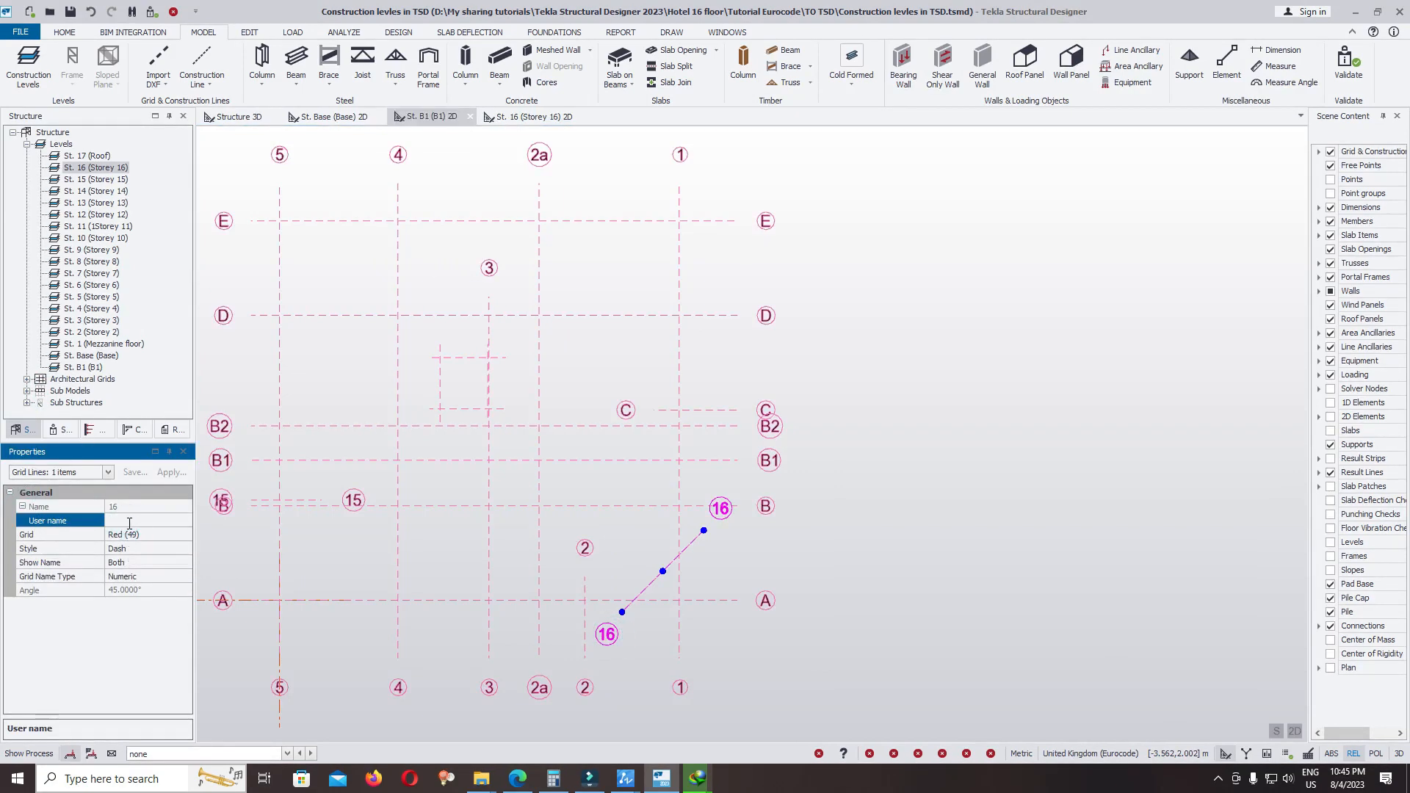
text(6)
click(929, 417)
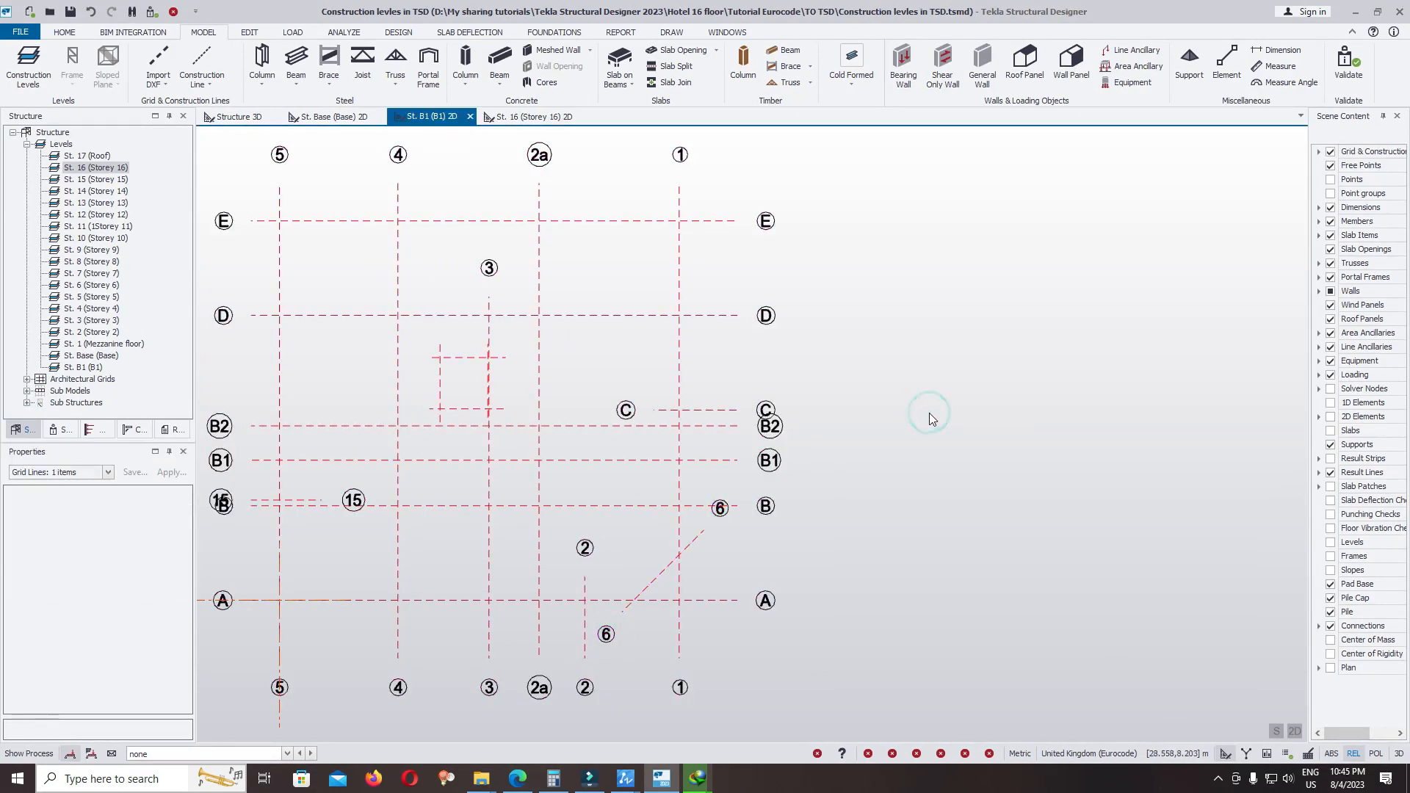
- Shorten diagonal grid line 6 by moving its upper end node back along the line, closer to grid line 1
scroll(697, 544, up, 3)
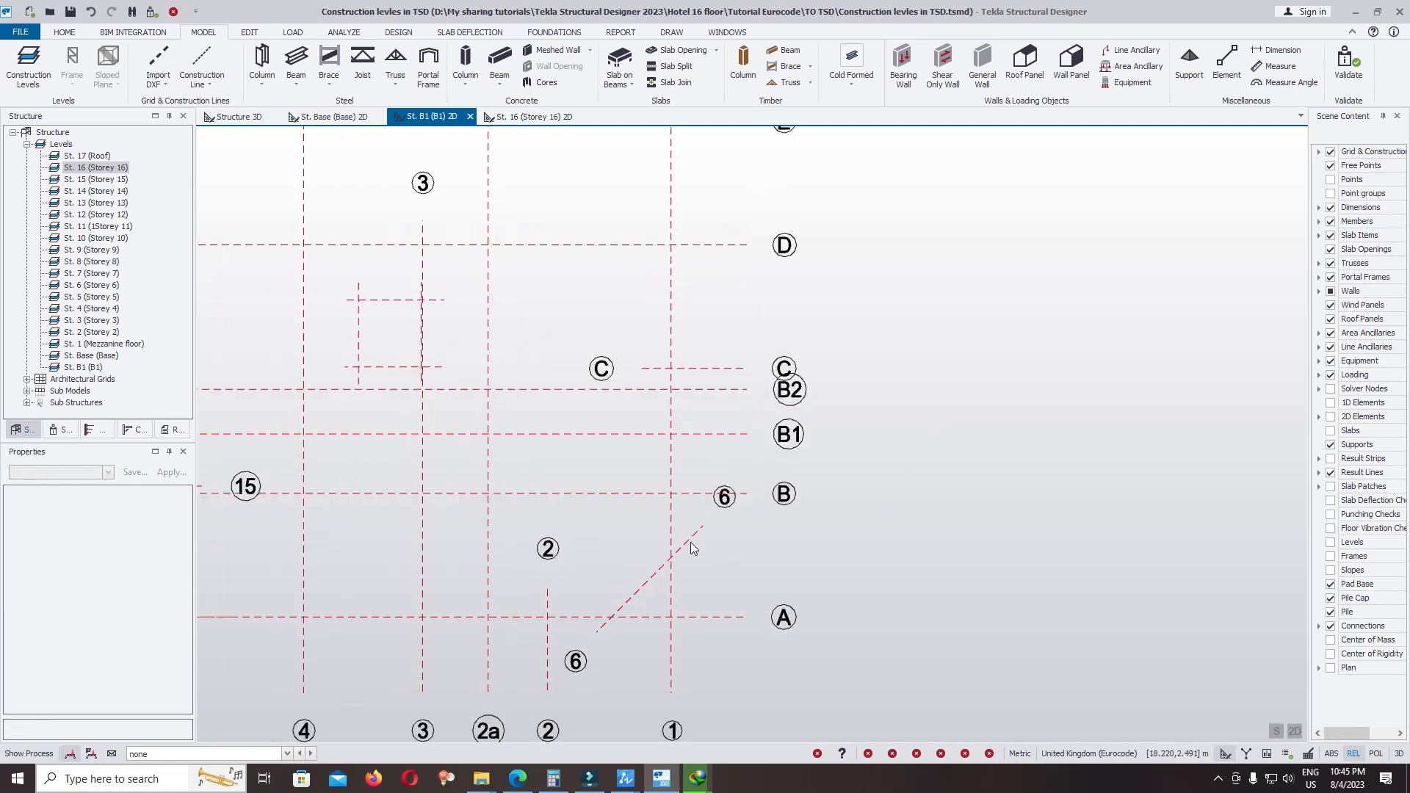
click(694, 541)
scroll(711, 515, up, 3)
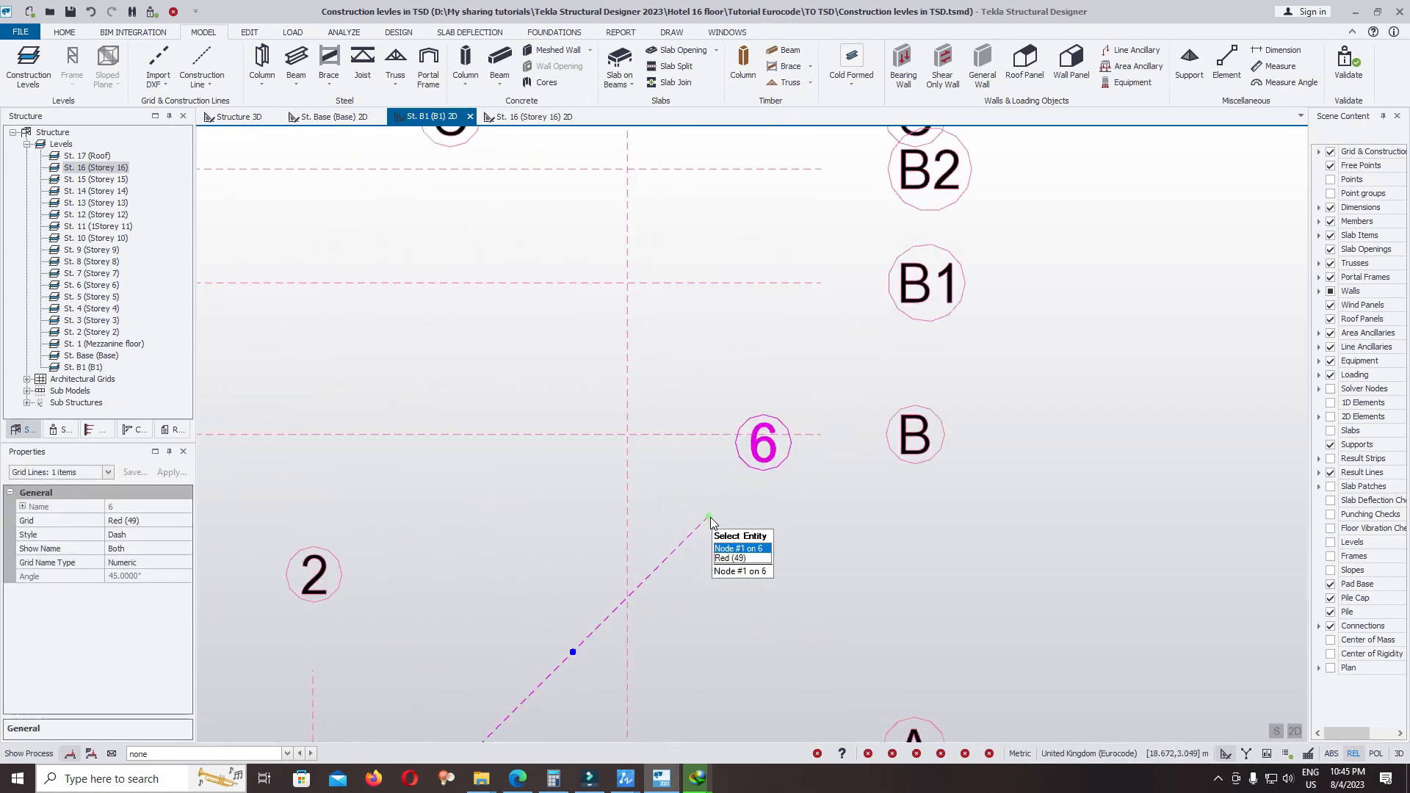
click(709, 517)
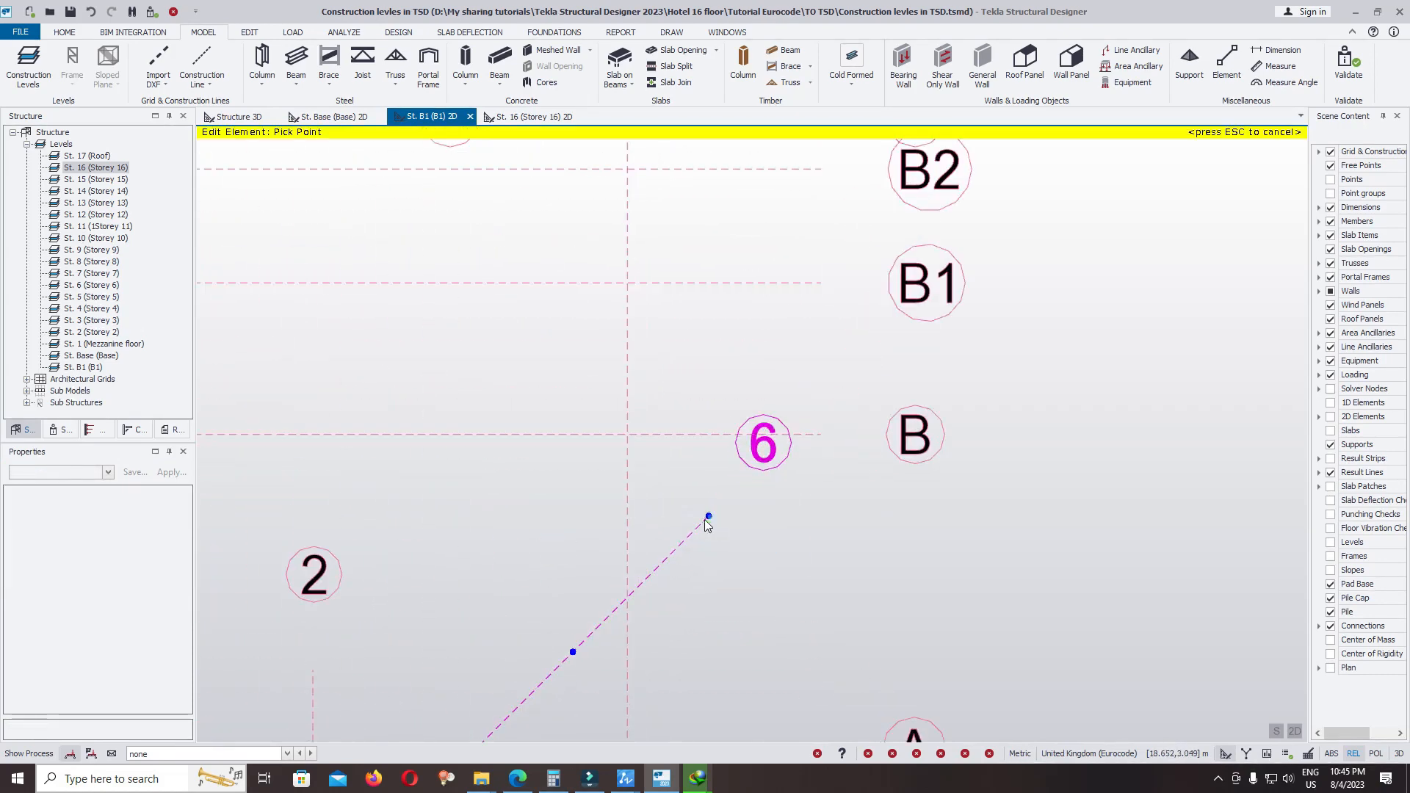
click(676, 549)
scroll(871, 464, down, 3)
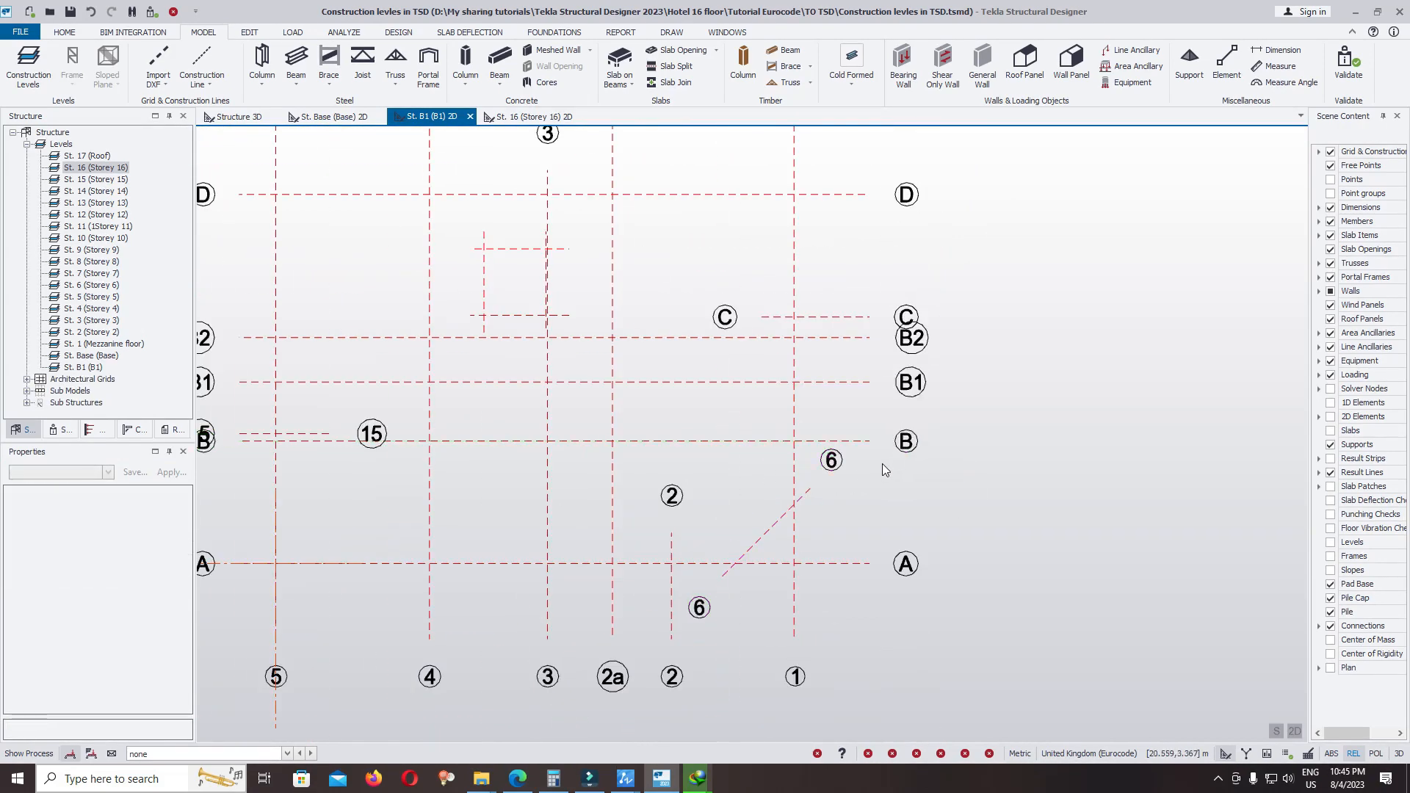
- Set Show Name to None for the short horizontal grid line 15 just above grid line B and save the model
scroll(881, 467, down, 2)
scroll(863, 487, up, 3)
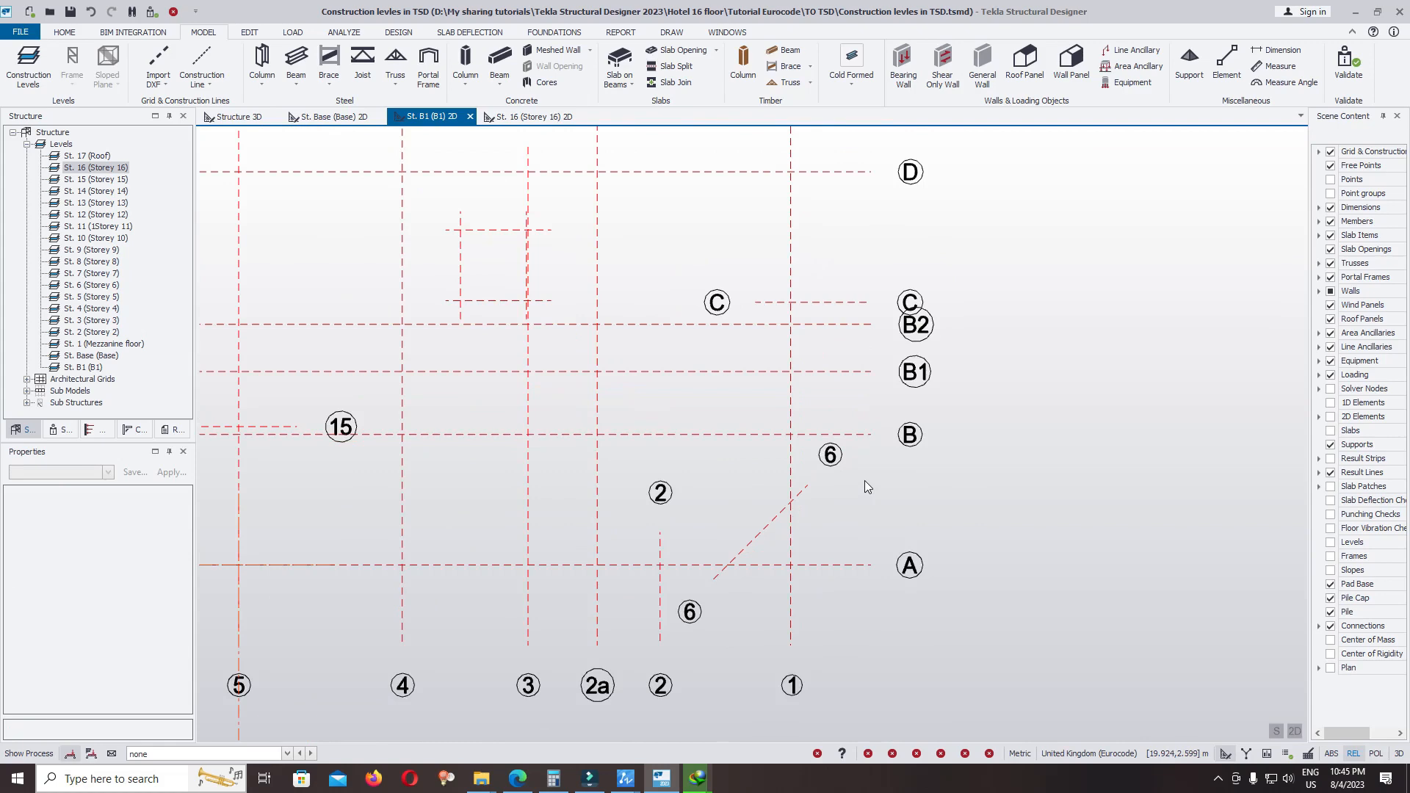
scroll(852, 456, up, 3)
click(674, 433)
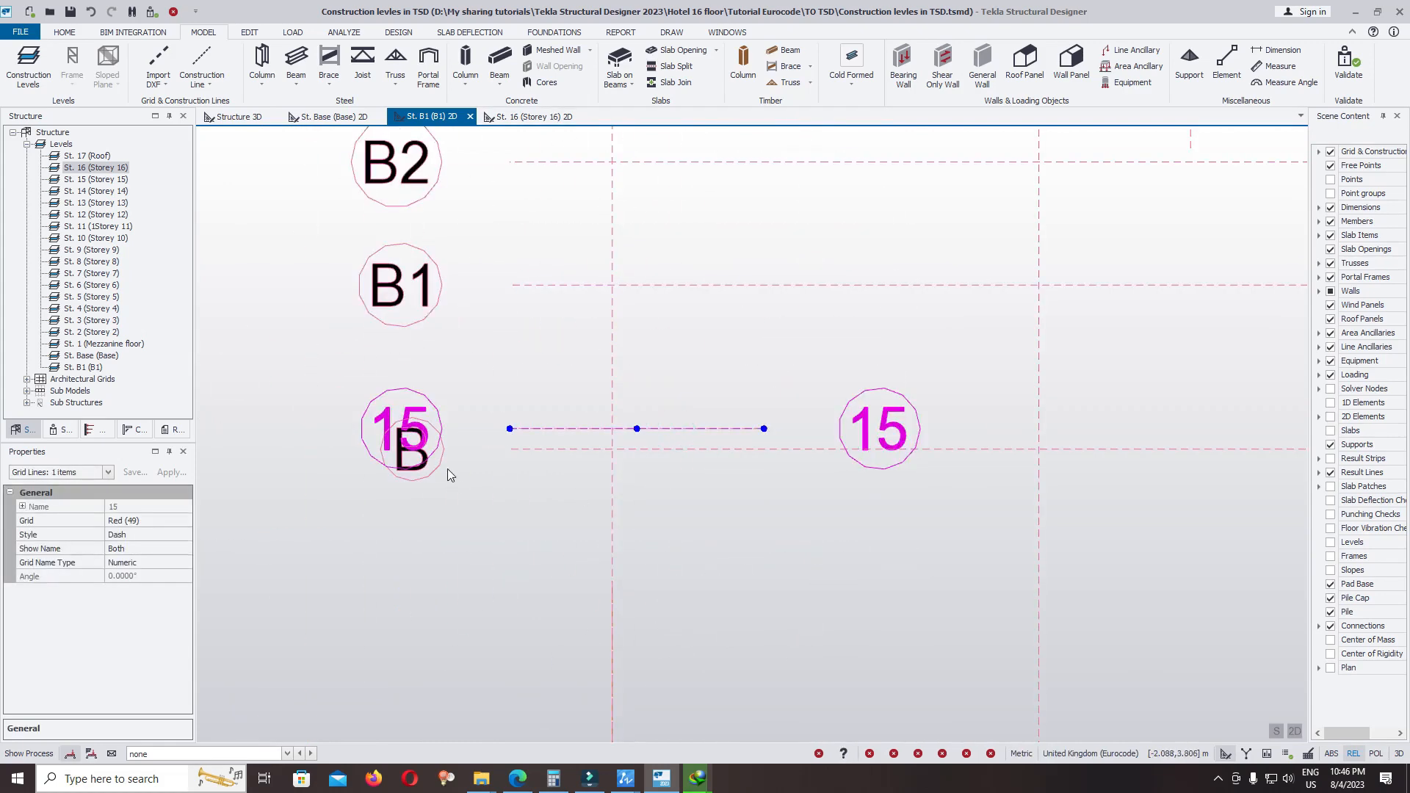
click(174, 549)
click(184, 548)
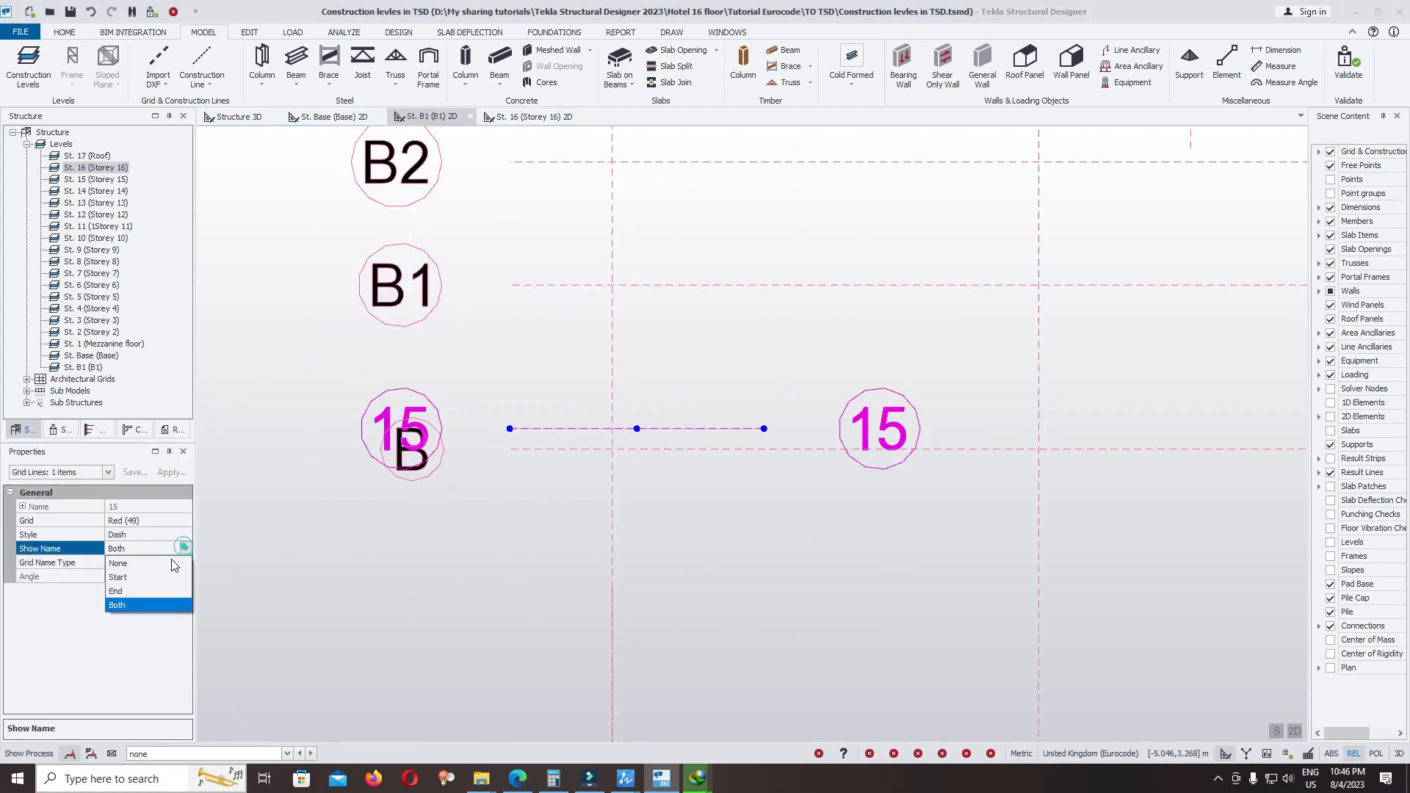
click(154, 577)
click(716, 504)
scroll(675, 430, down, 3)
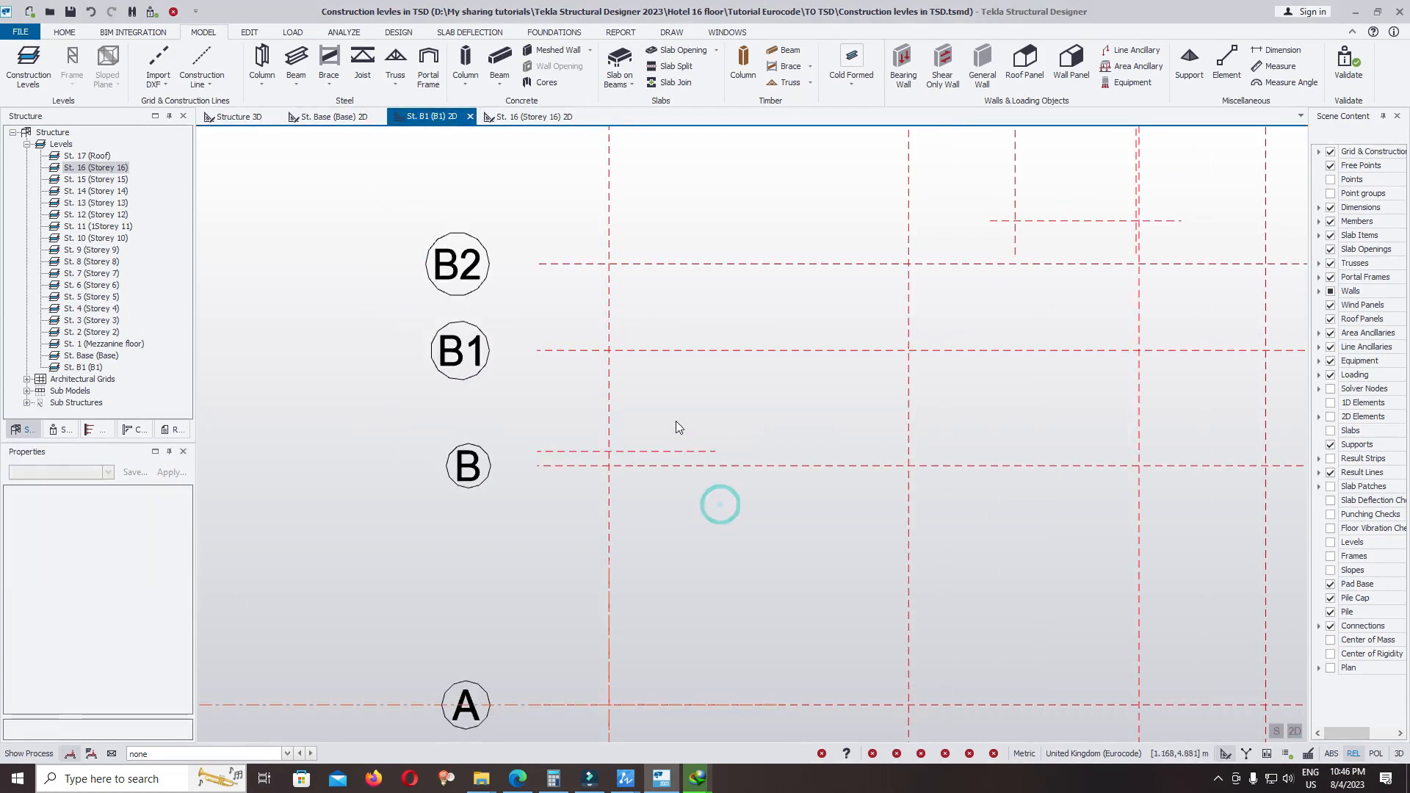
key(ctrl+s)
scroll(550, 437, down, 4)
scroll(1033, 408, up, 2)
scroll(1018, 408, up, 1)
scroll(911, 412, down, 4)
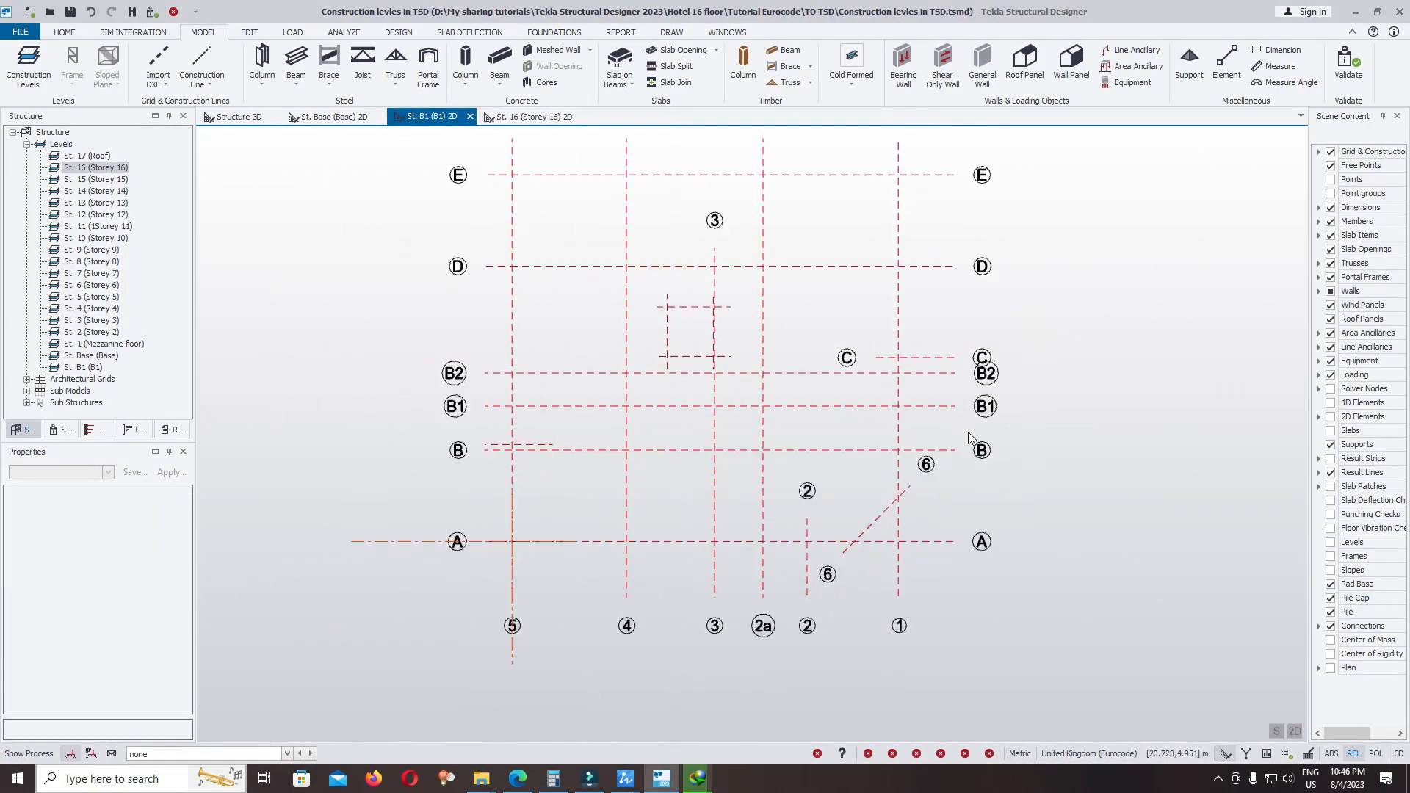
middle_drag(963, 387, 909, 455)
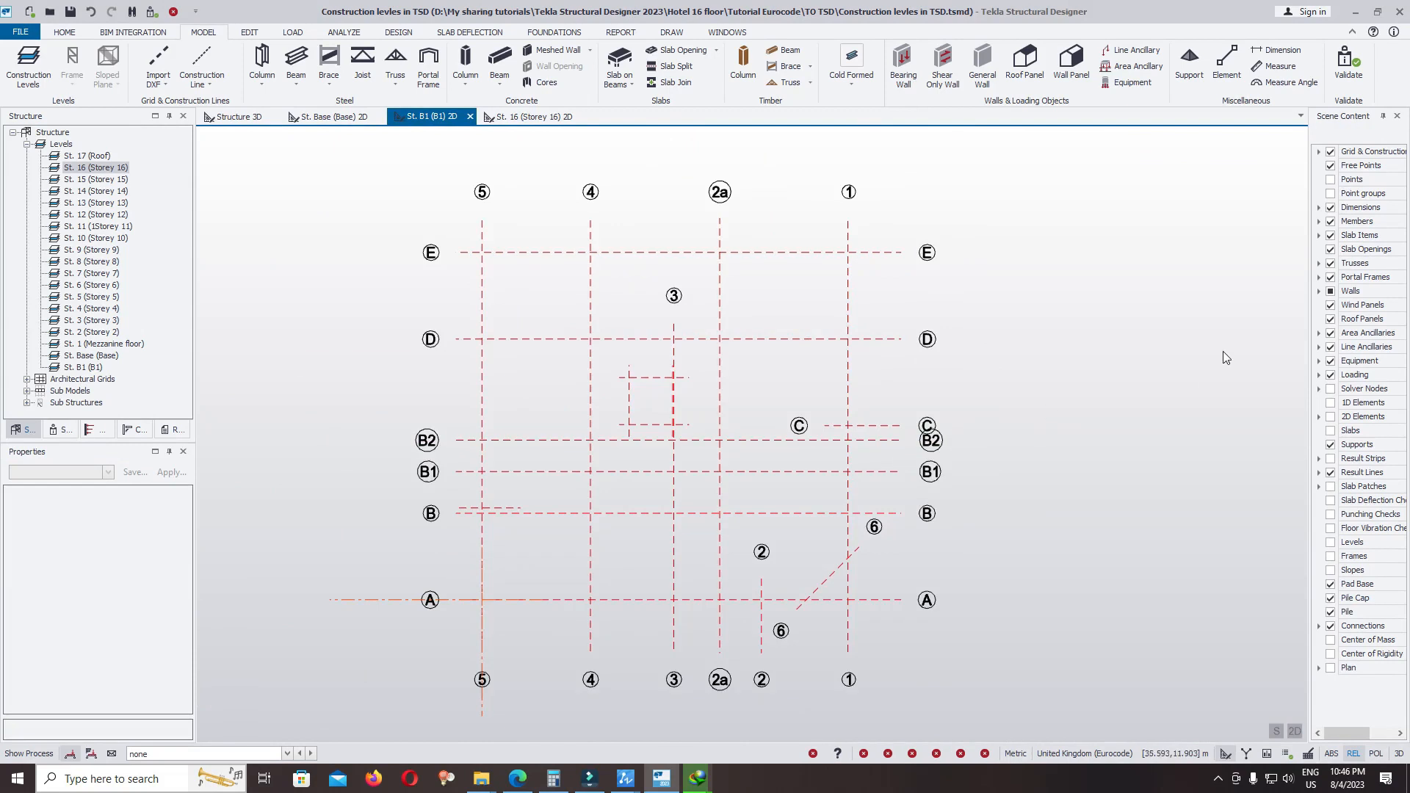